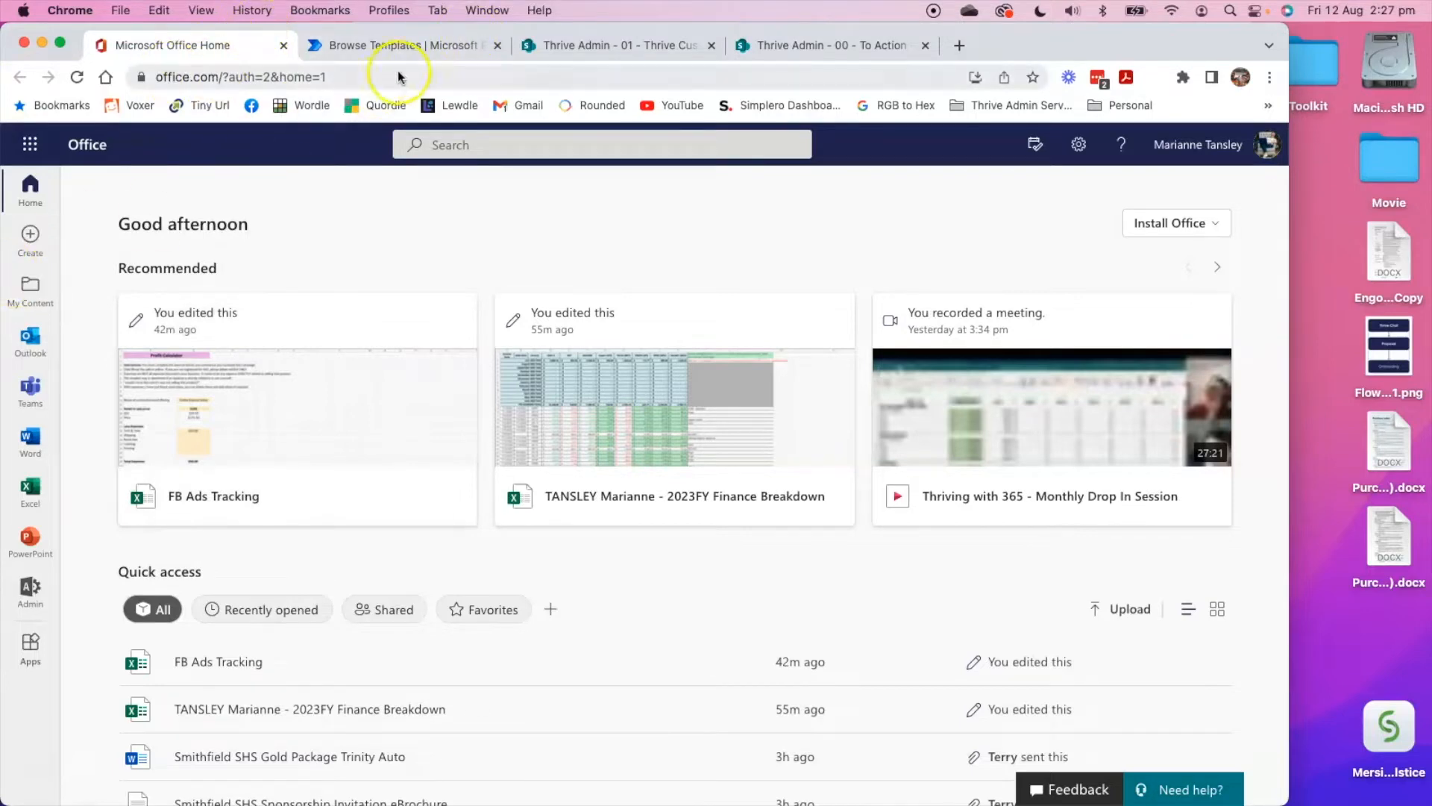
Close the Power Automate templates tab and the SharePoint tabs, keeping only Microsoft Office Home open.
left_click(499, 44)
left_click(511, 46)
left_click(498, 44)
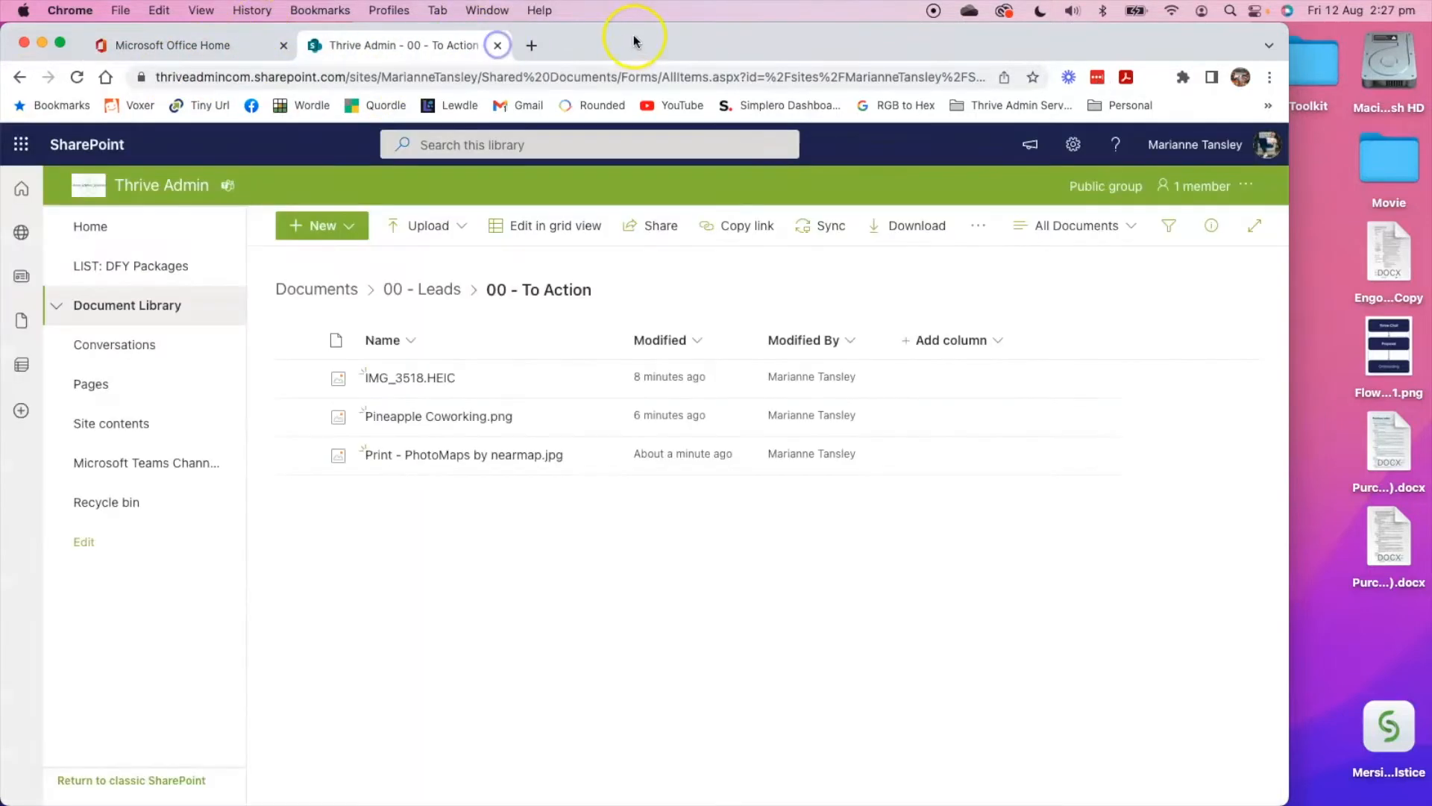
left_click(498, 44)
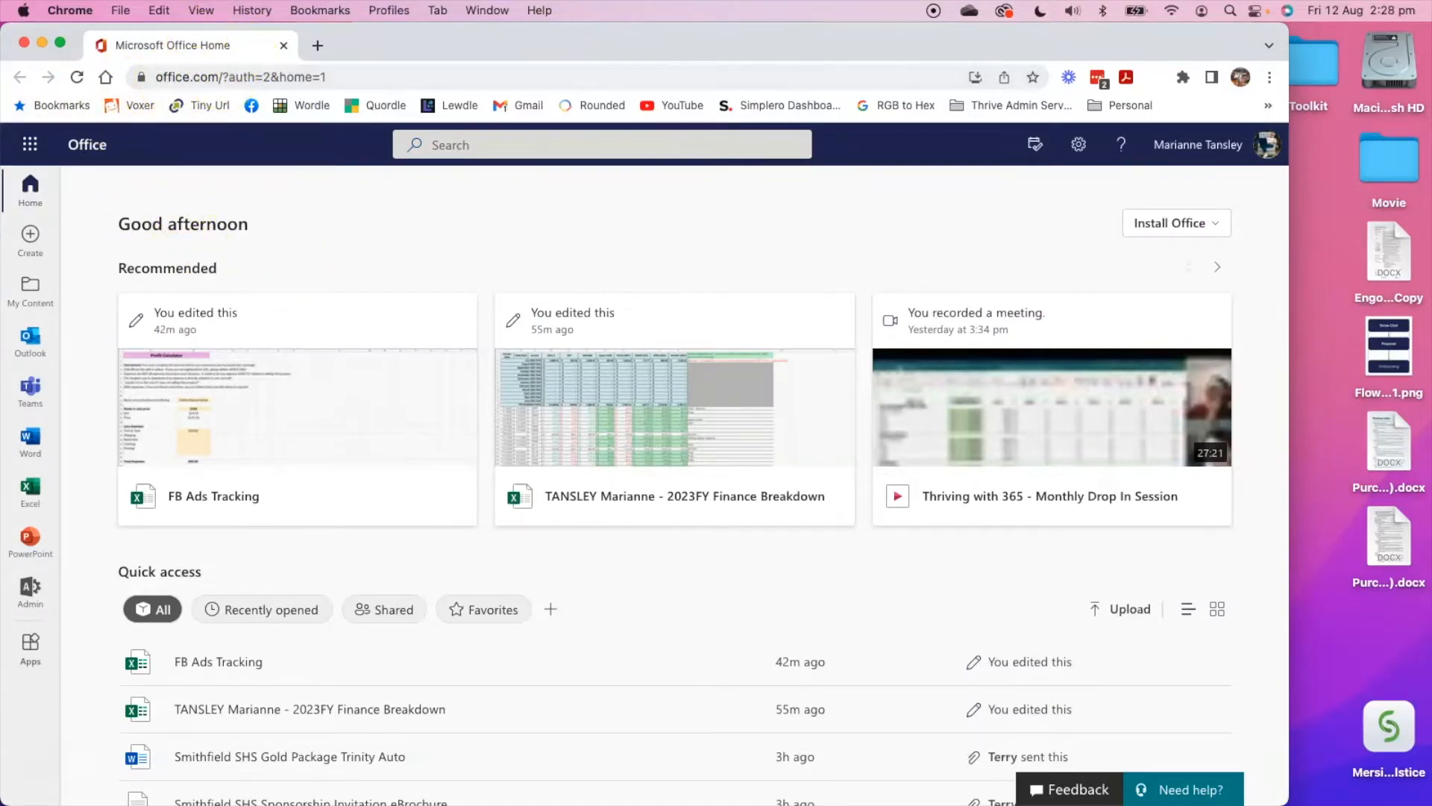
Open Power Automate from the full list of Microsoft 365 apps.
left_click(30, 145)
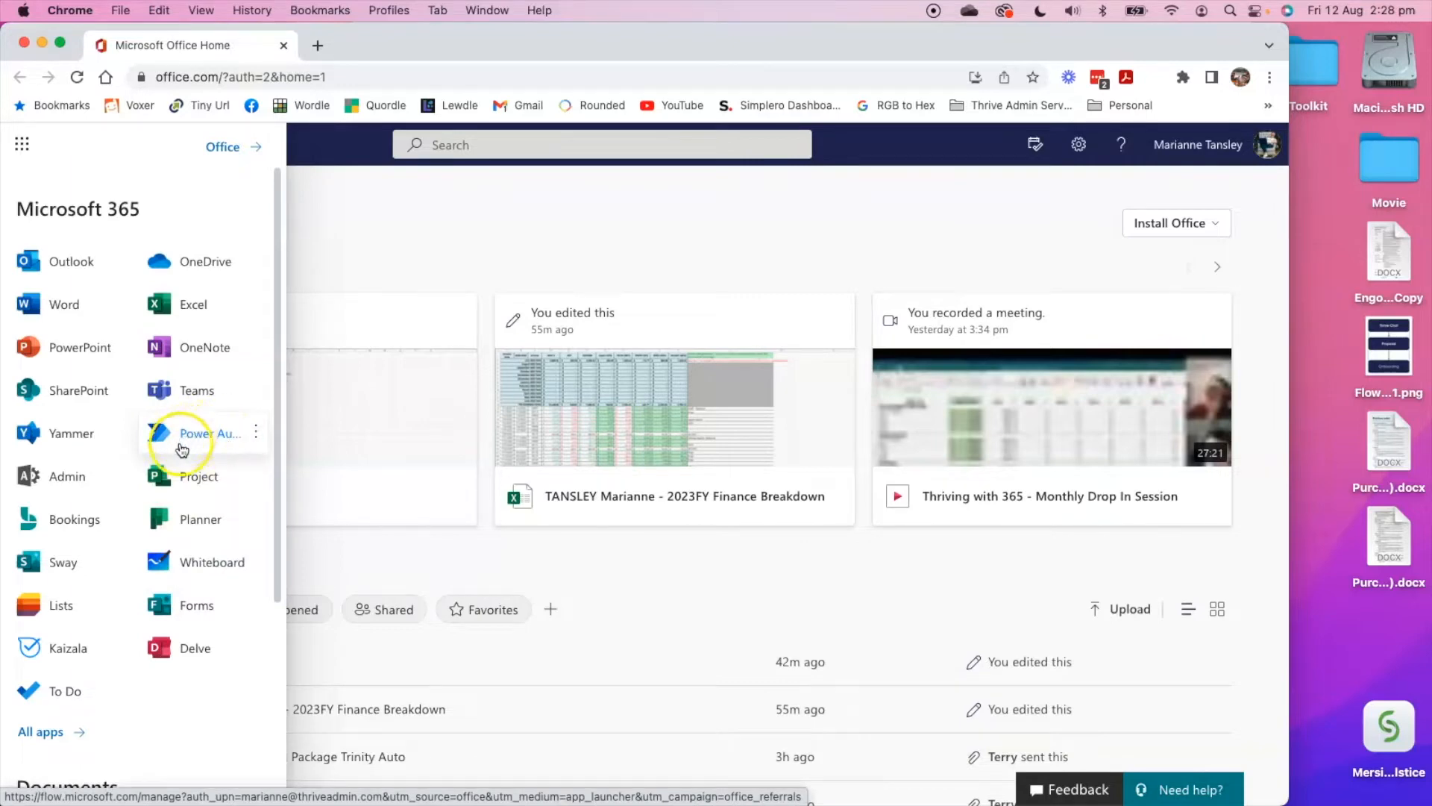
scroll(105, 575, "down", 3)
left_click(53, 628)
scroll(102, 464, "down", 8)
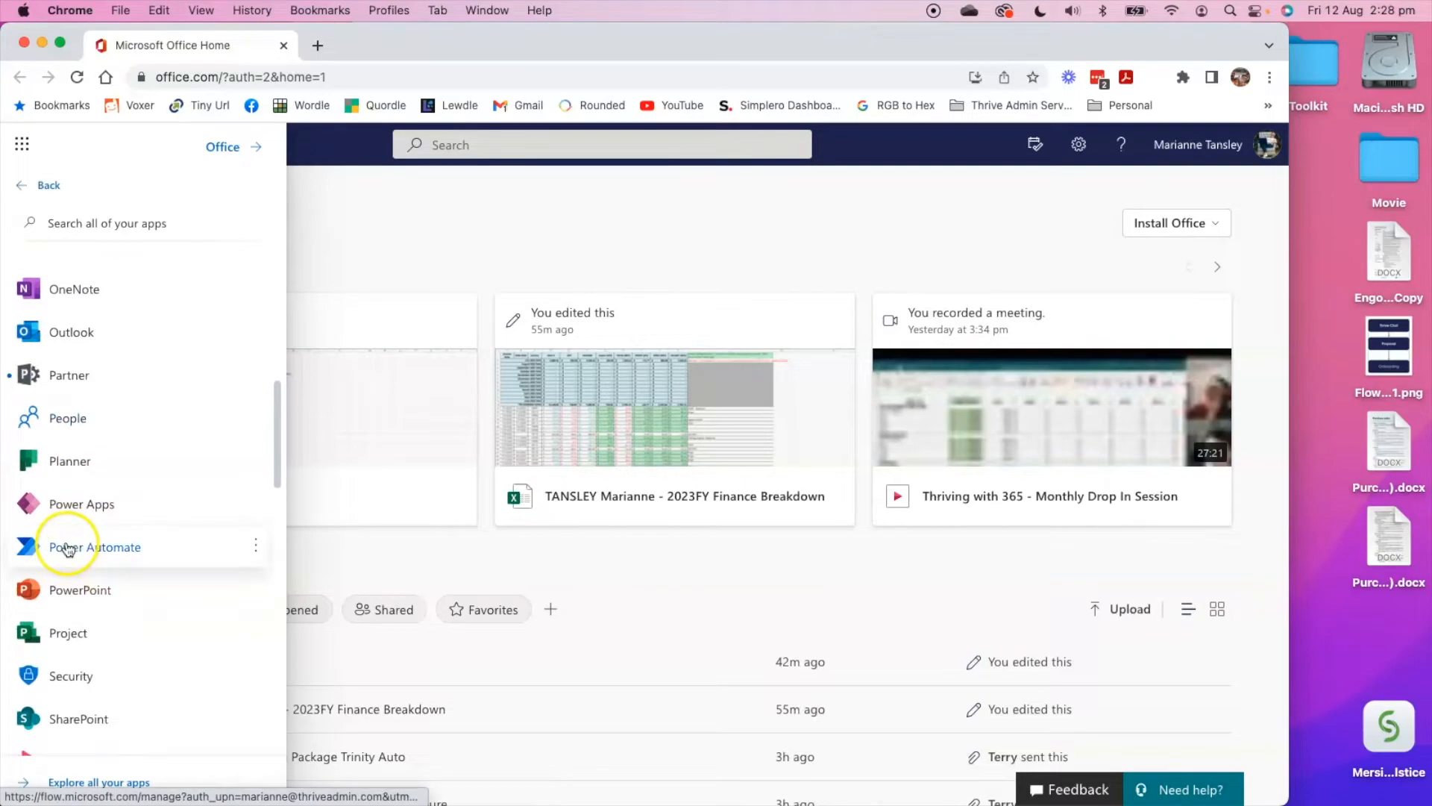
left_click(71, 548)
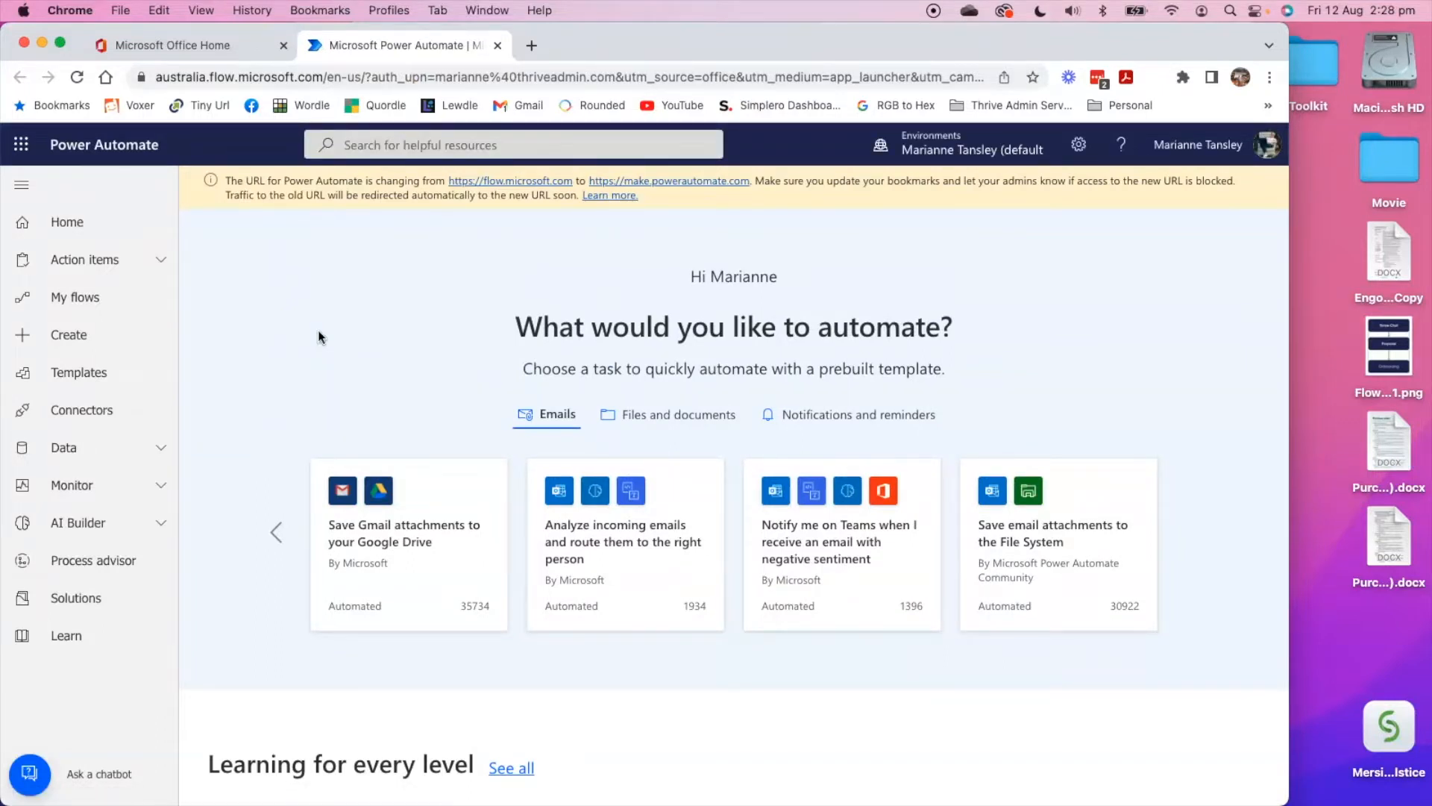
Start a flow from the email template "Save Office 365 email attachments to specified OneDrive for Business folder", accepting its connections.
left_click(49, 378)
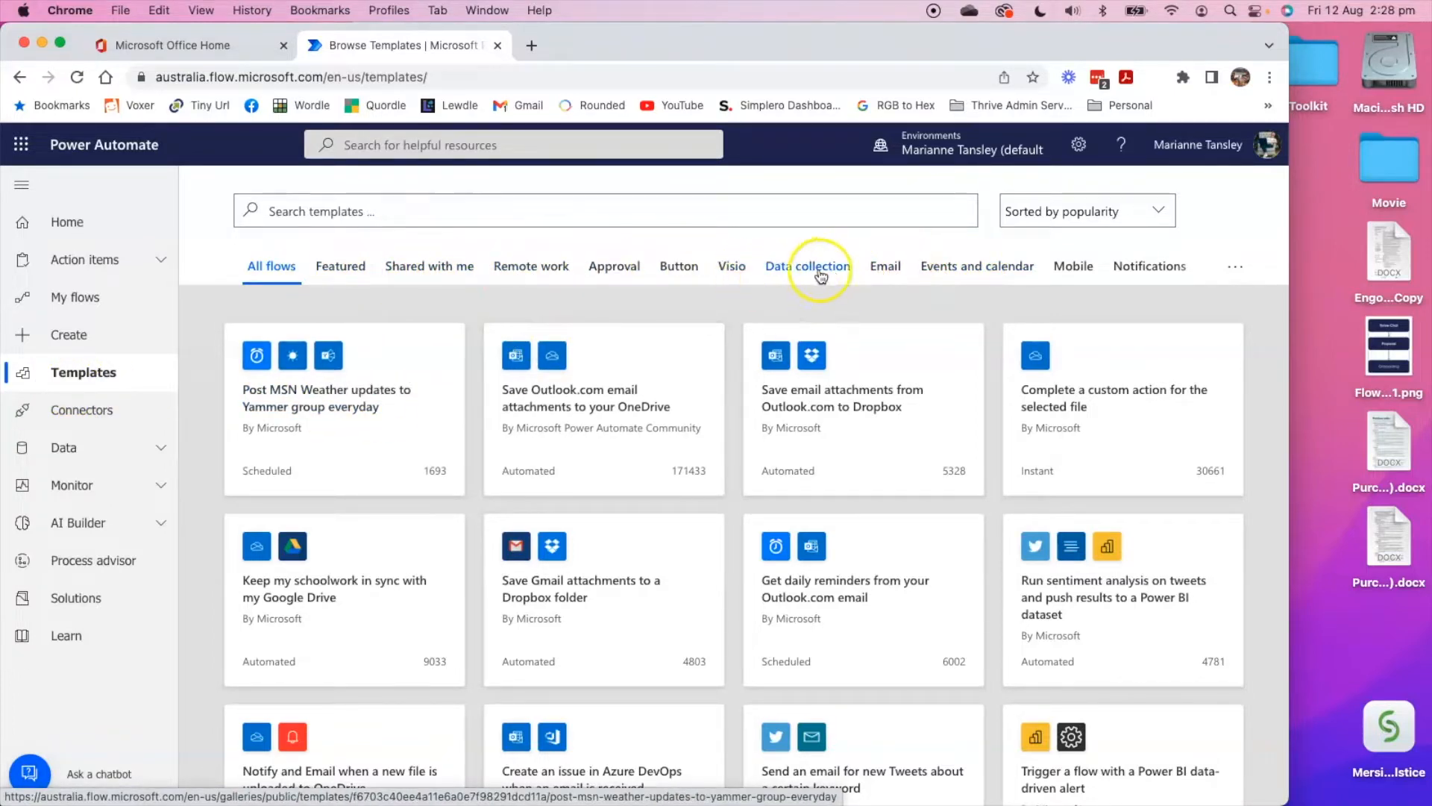
left_click(885, 270)
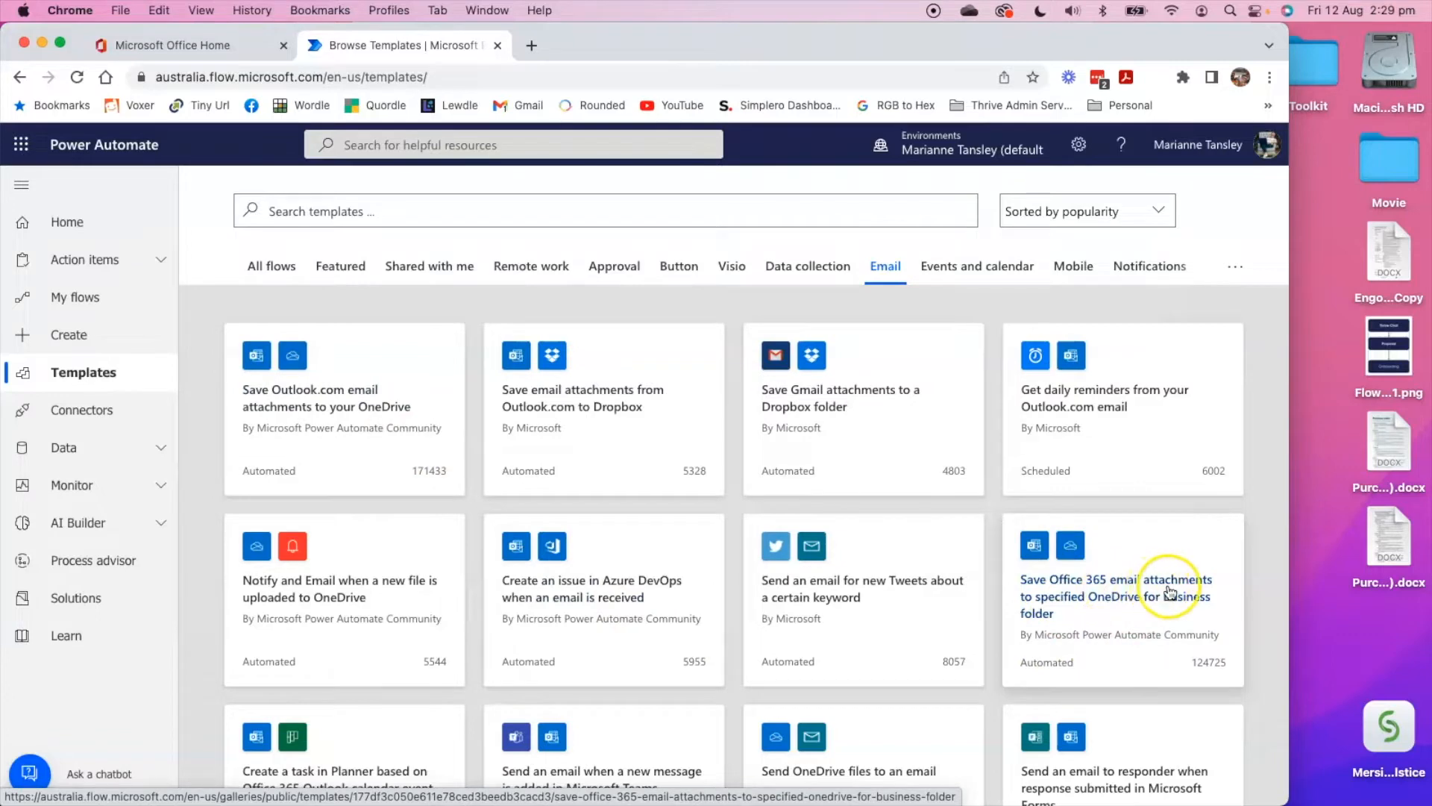
left_click(1117, 608)
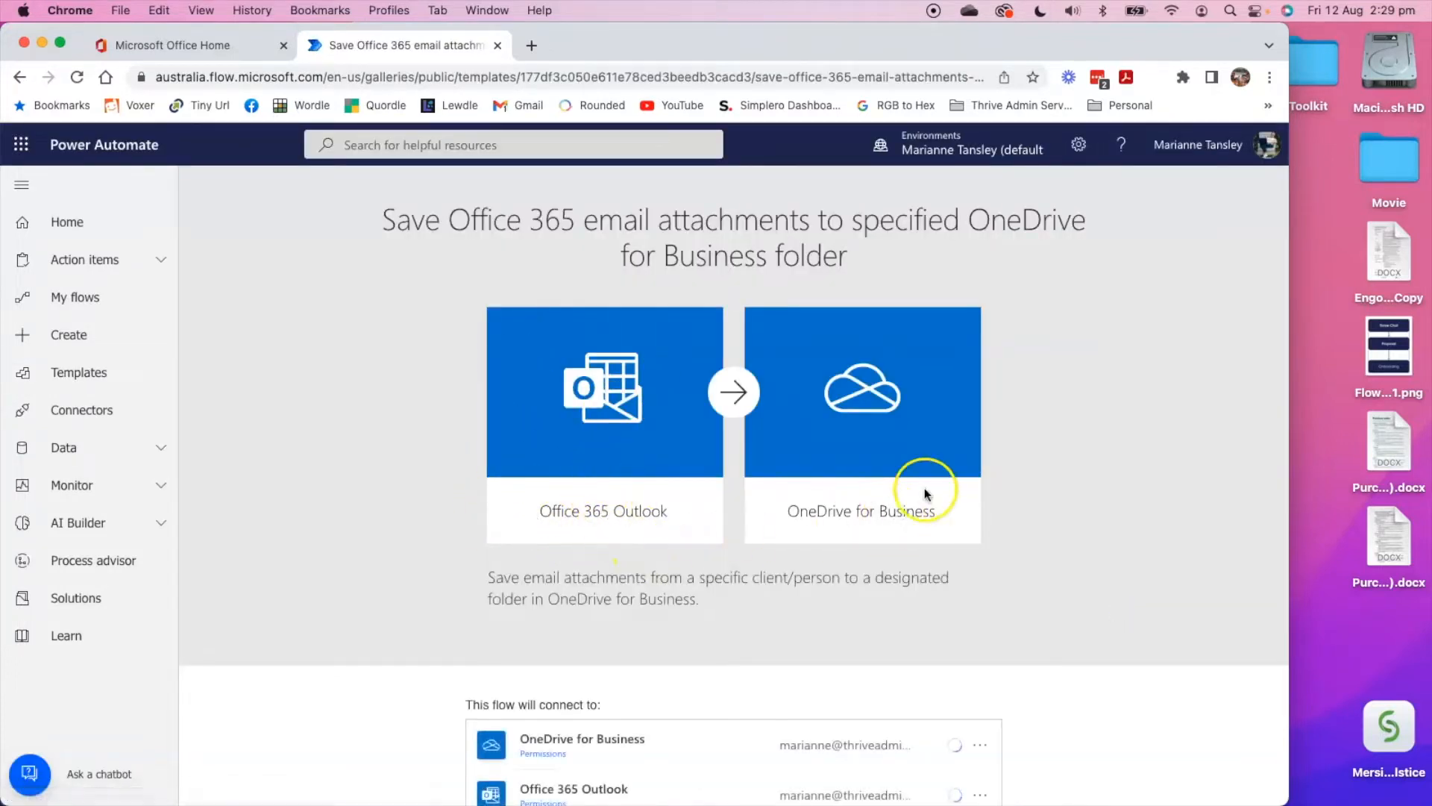
scroll(791, 499, "down", 2)
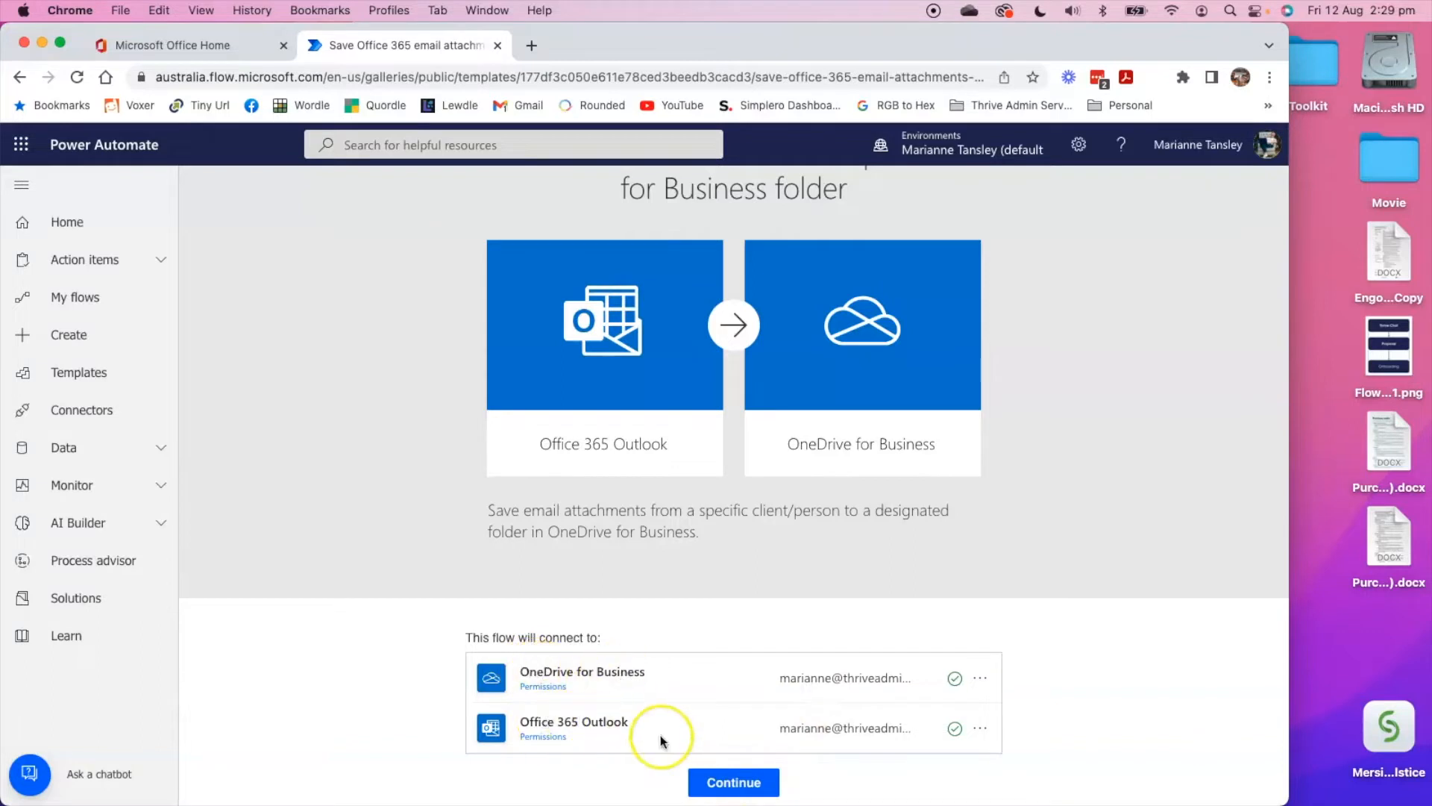
left_click(749, 785)
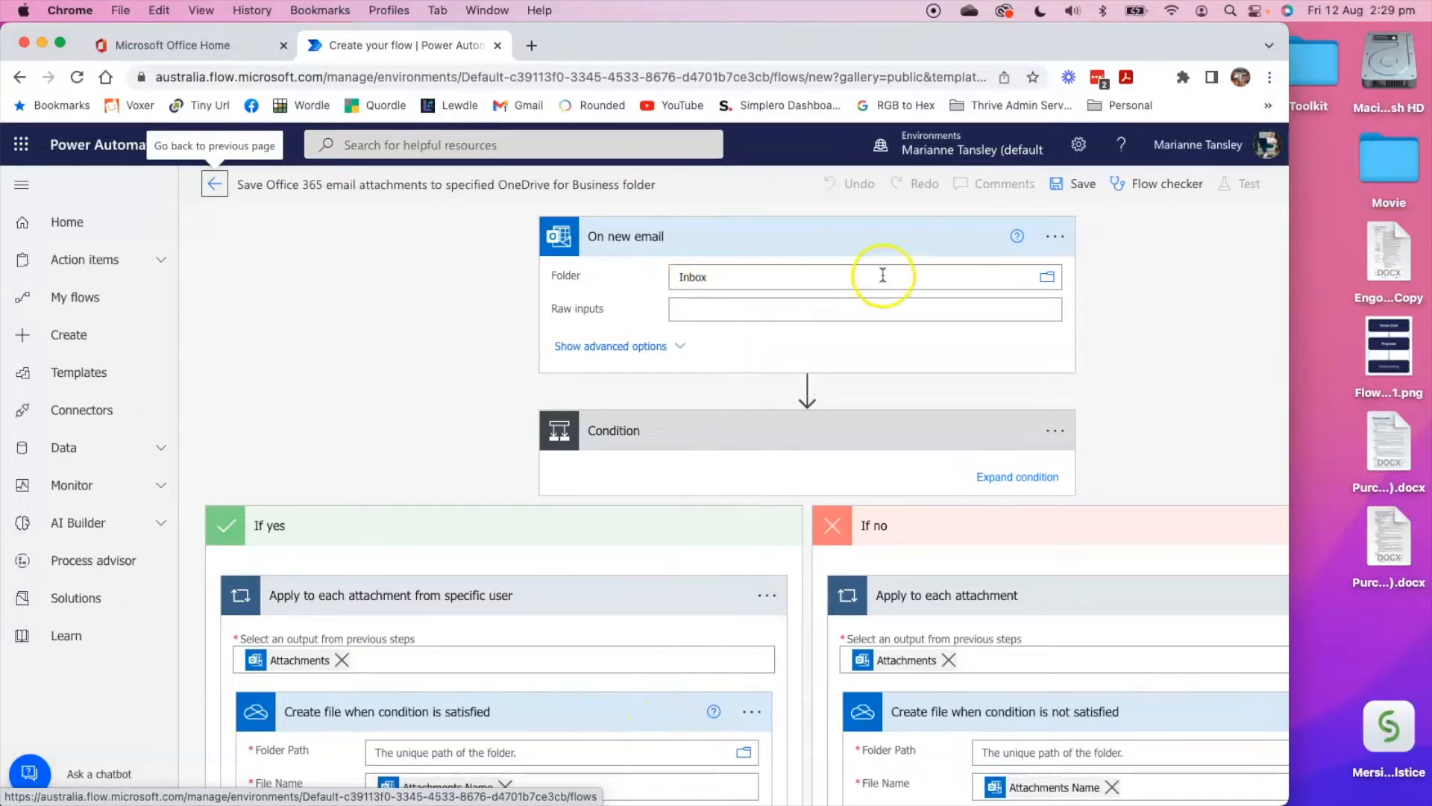
Browse the Outlook folders and Inbox subfolders available to the On new email trigger, without choosing a different folder.
left_click(1048, 279)
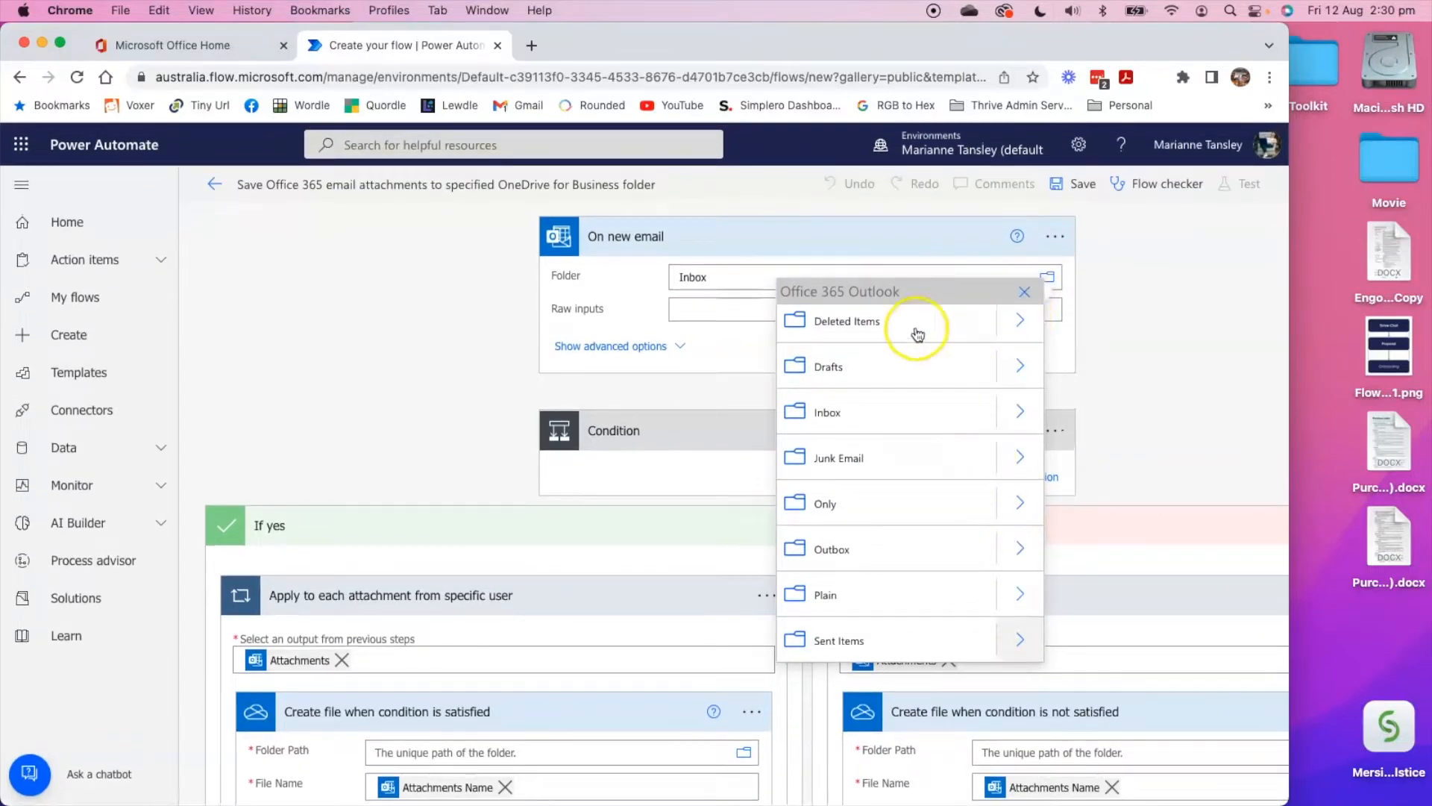
scroll(865, 571, "up", 3)
scroll(899, 401, "down", 2)
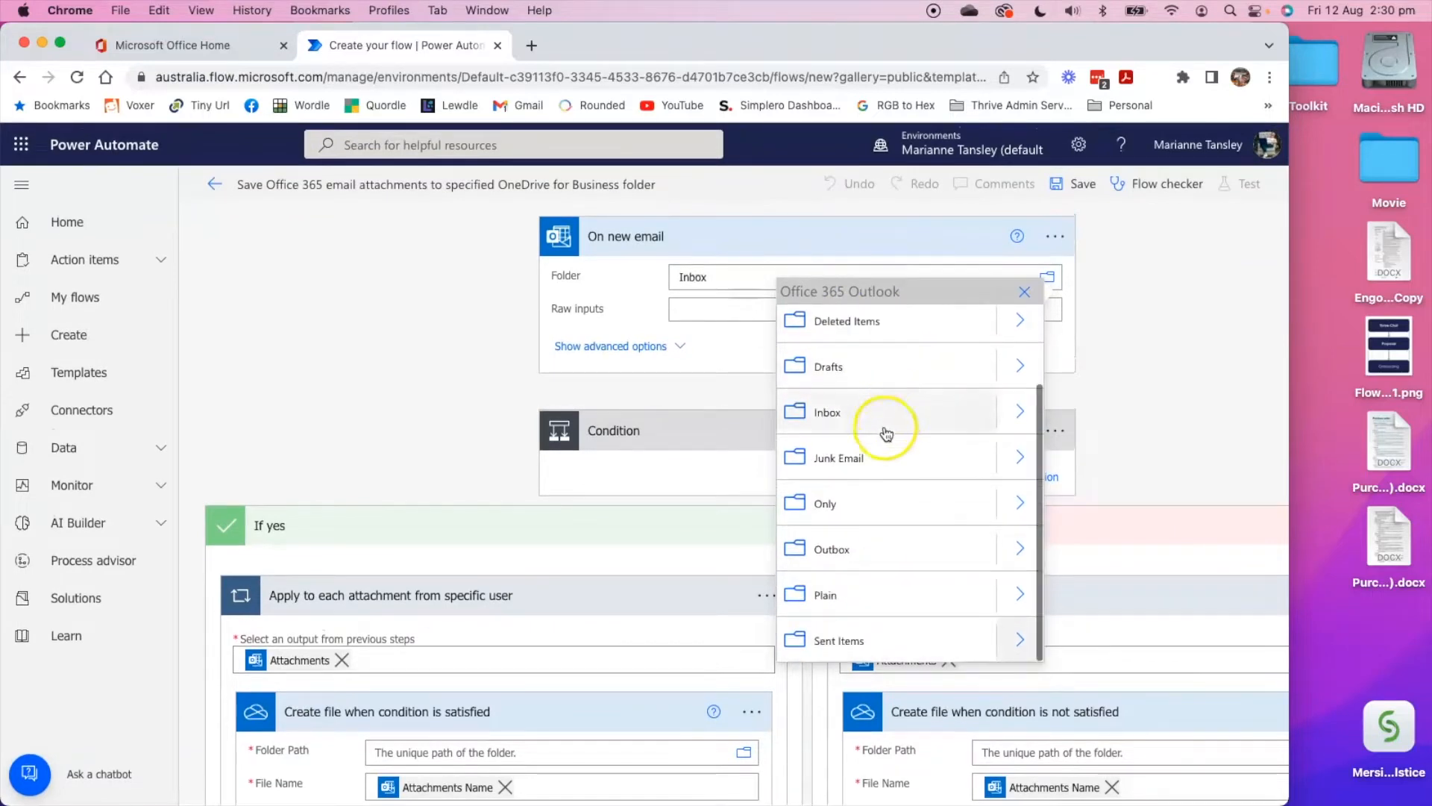
left_click(1017, 412)
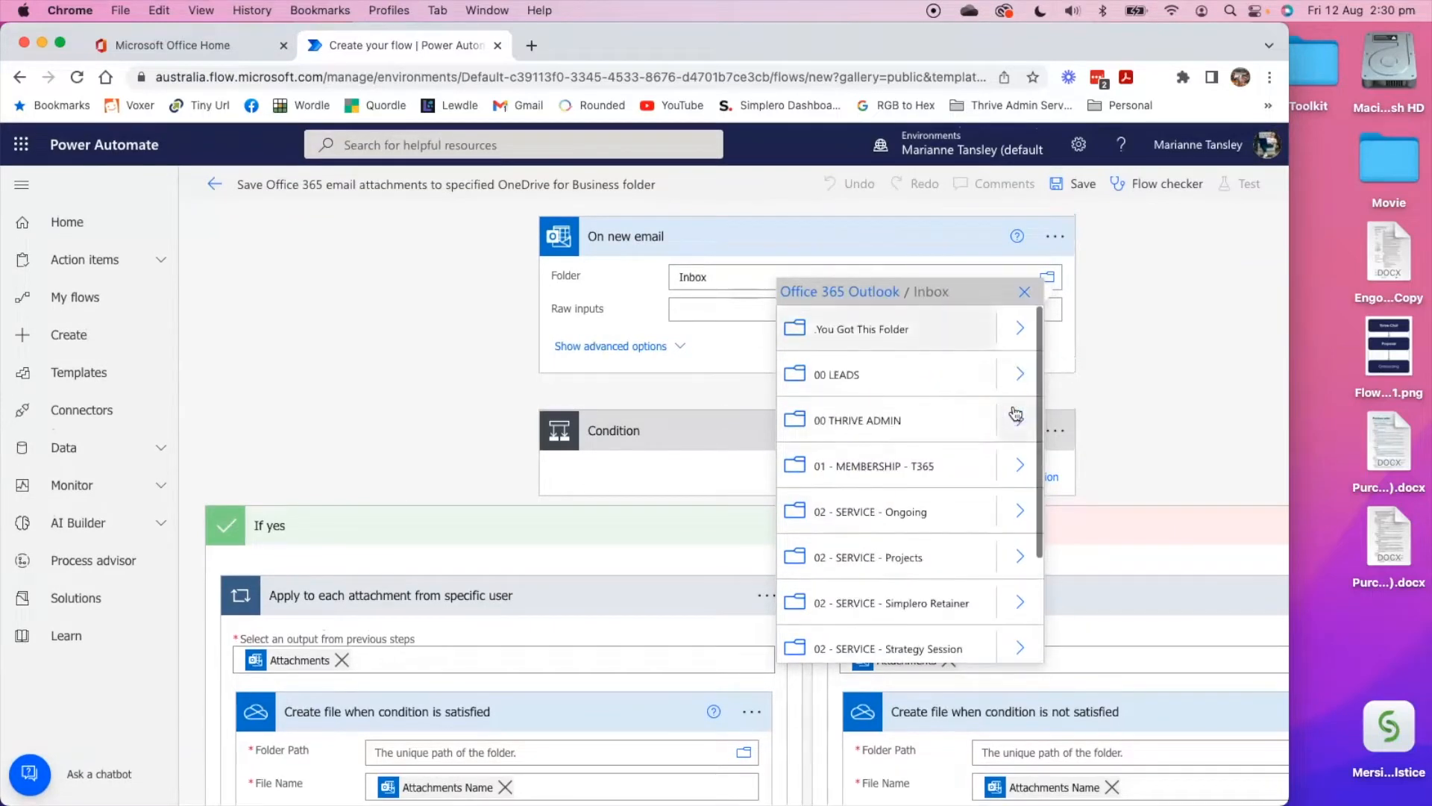
scroll(865, 507, "down", 4)
scroll(873, 522, "up", 4)
left_click(1024, 291)
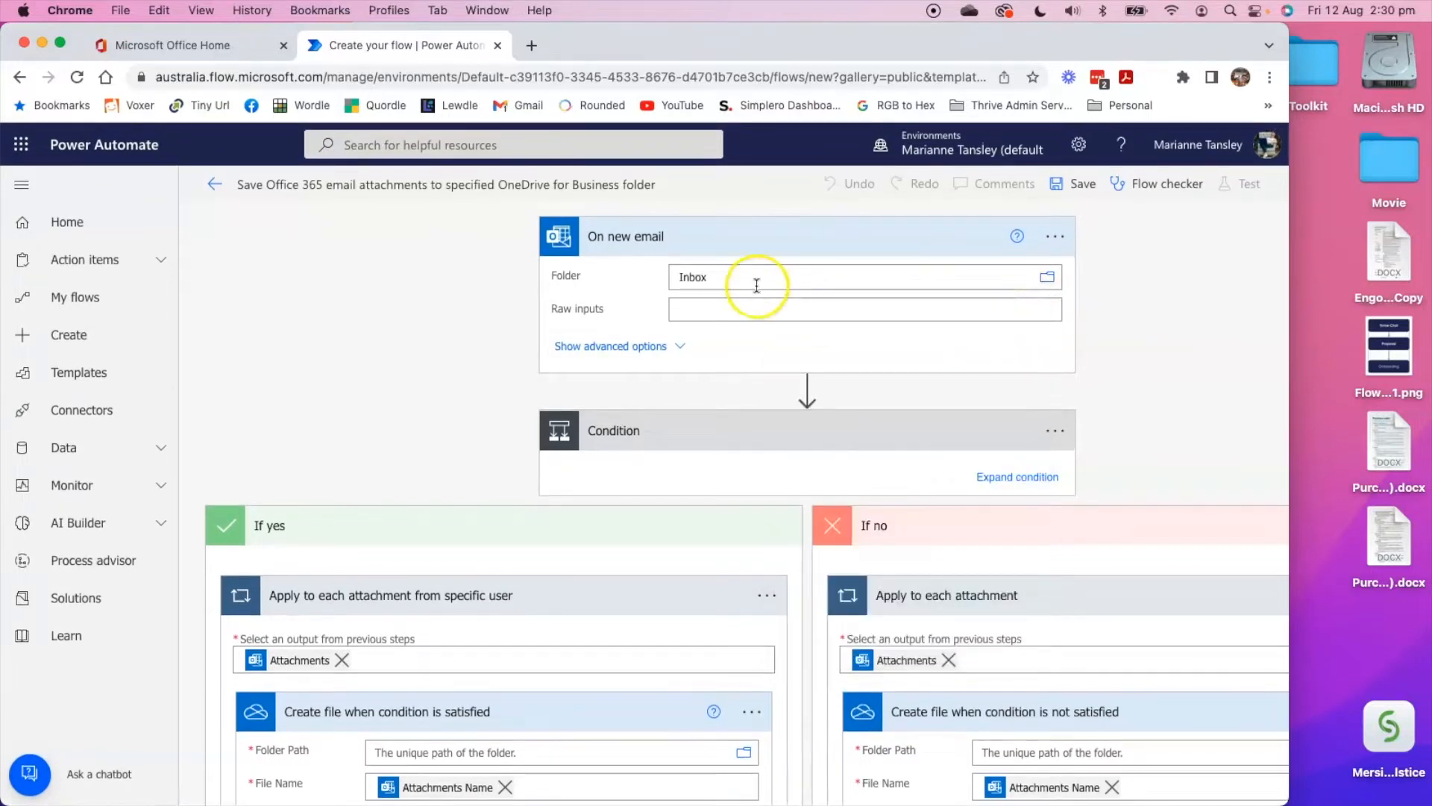
Review the advanced options of the On new email trigger, including the address, importance, attachment and subject filters.
left_click(613, 347)
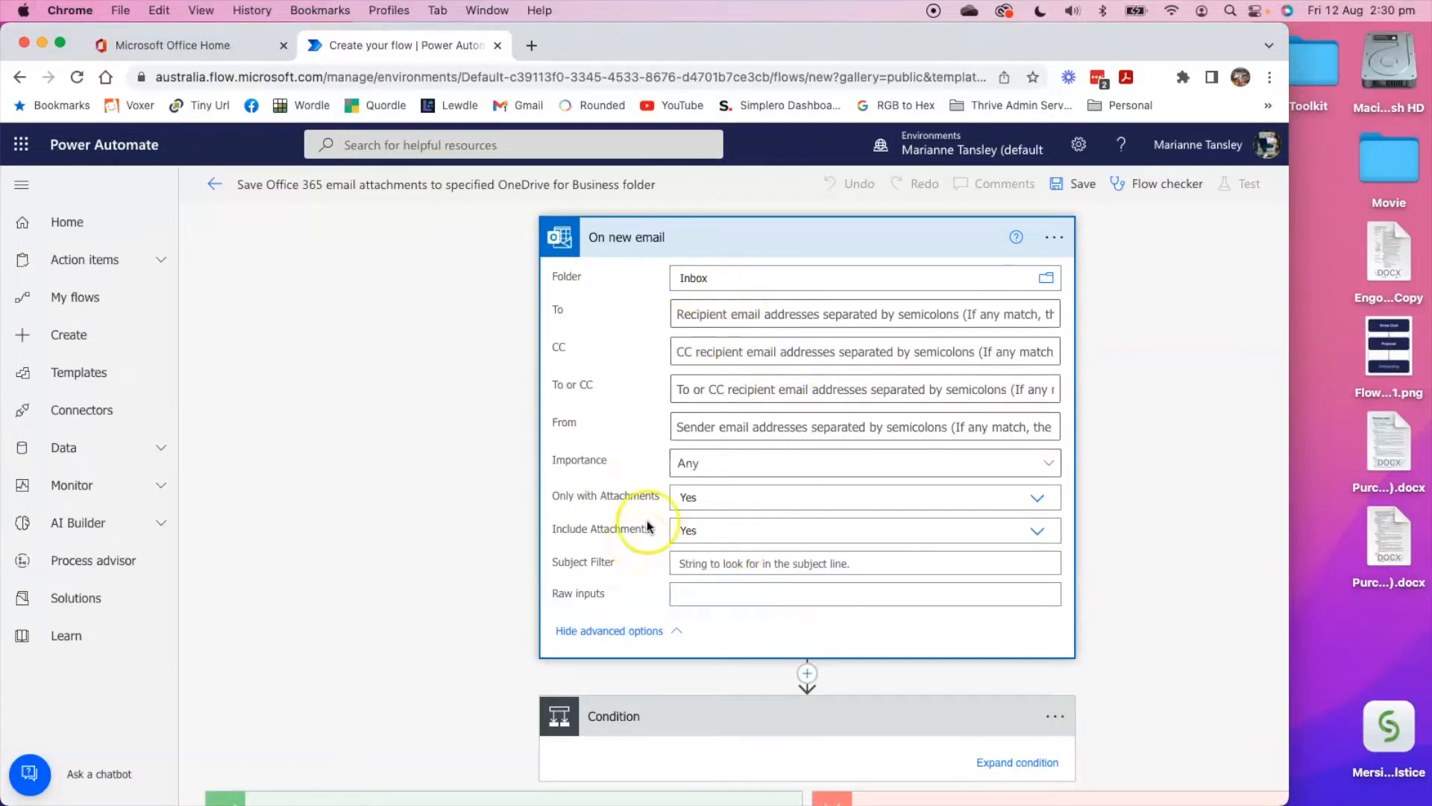
left_click(1137, 316)
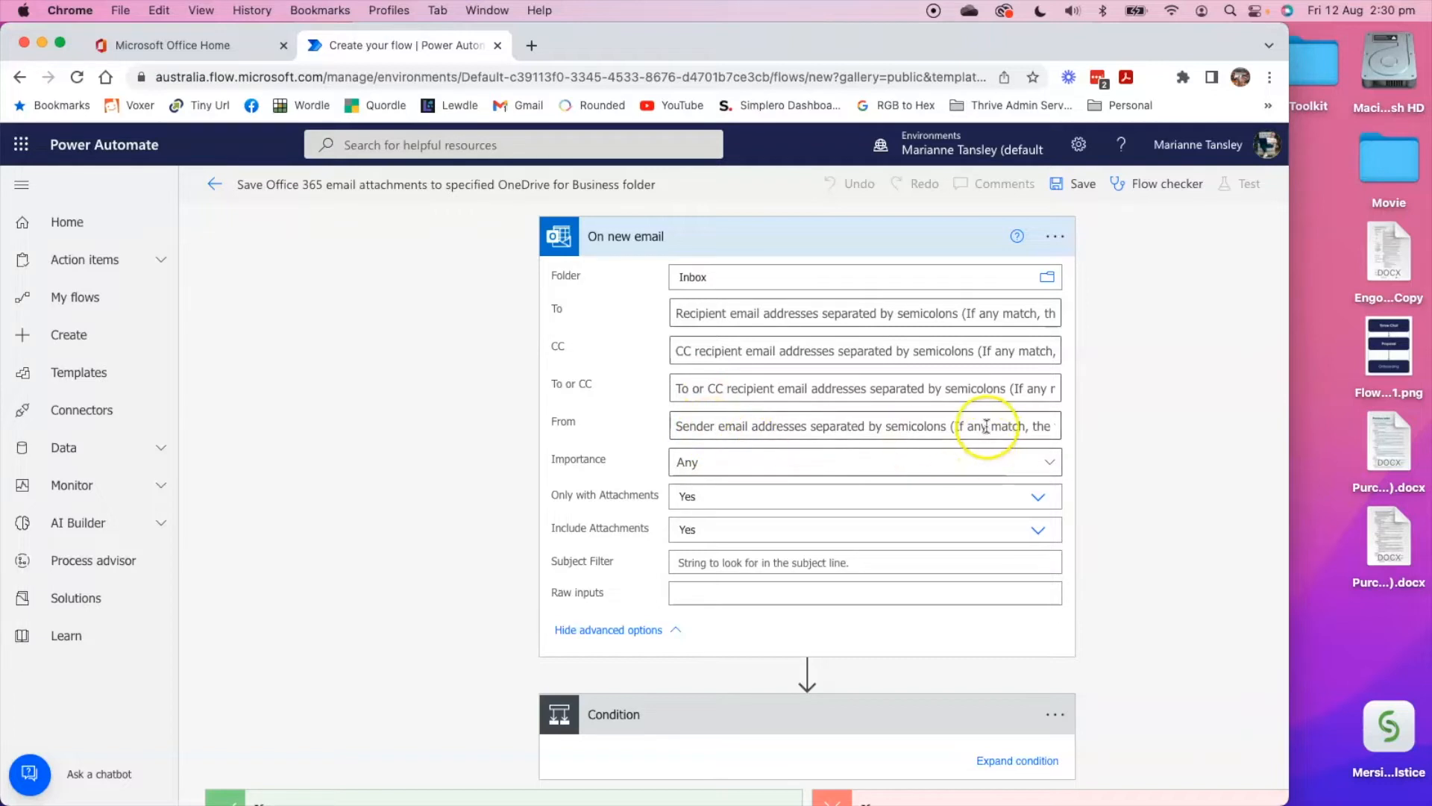
left_click(762, 463)
left_click(767, 462)
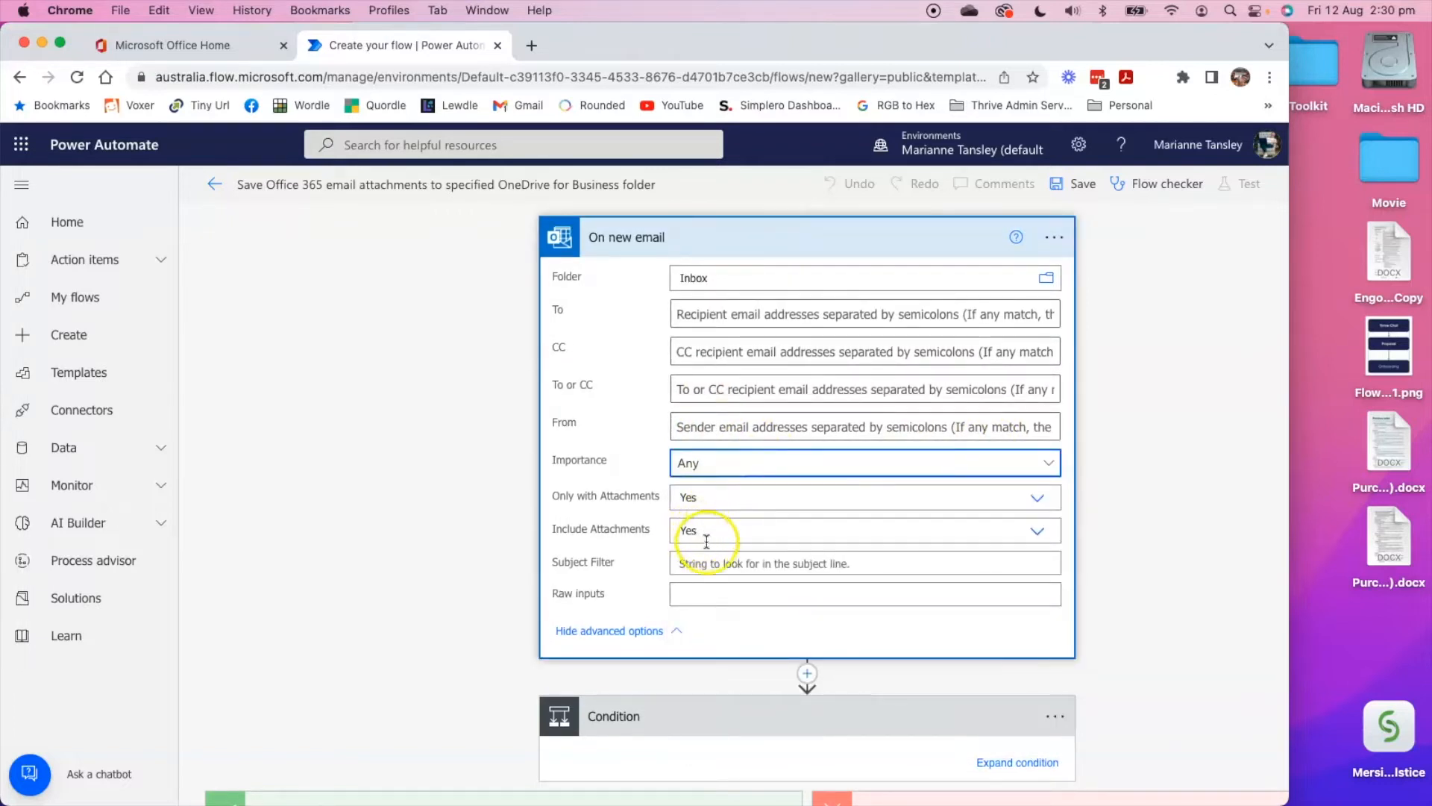
left_click(604, 633)
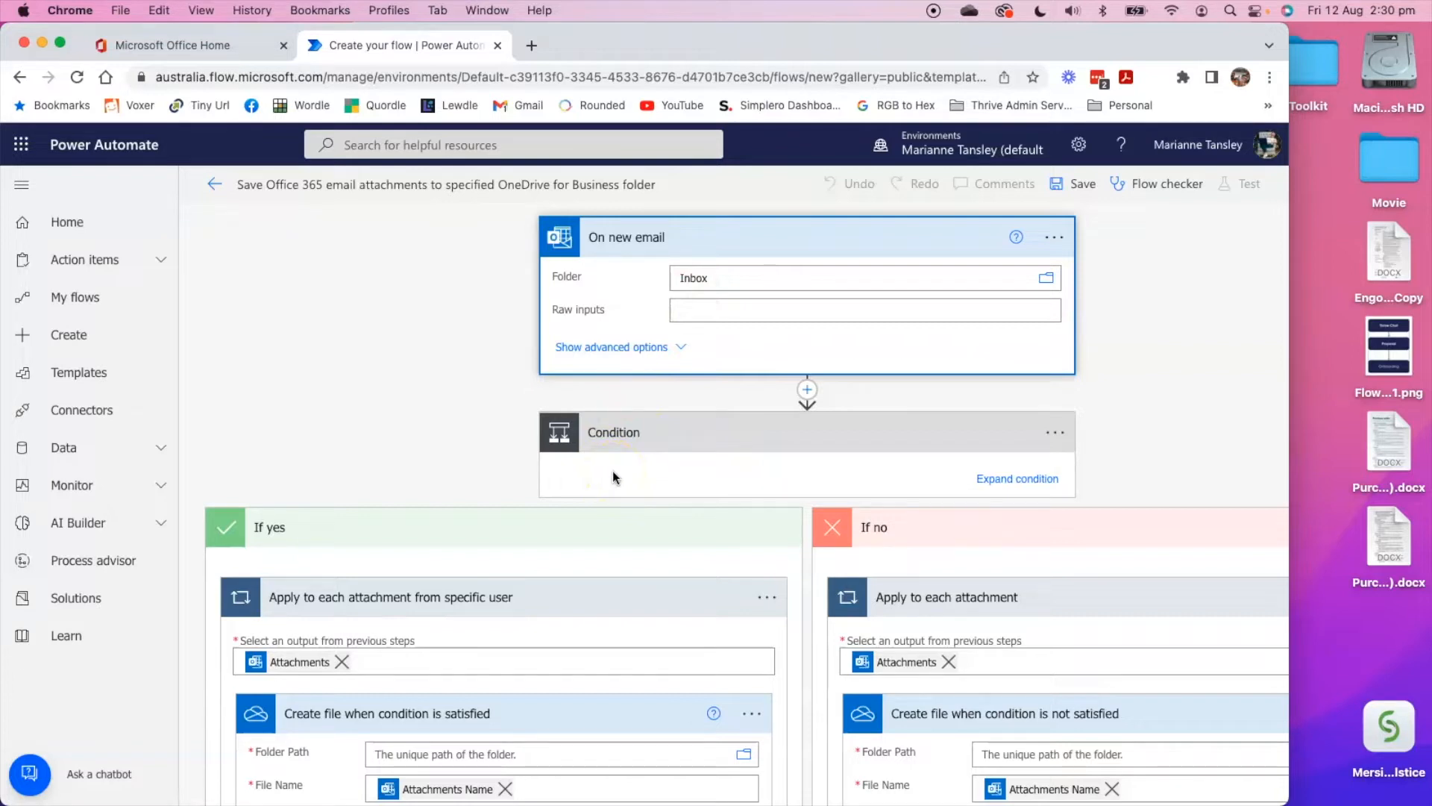
Expand the condition and set the value that From must contain to the sender's email address.
left_click(1039, 484)
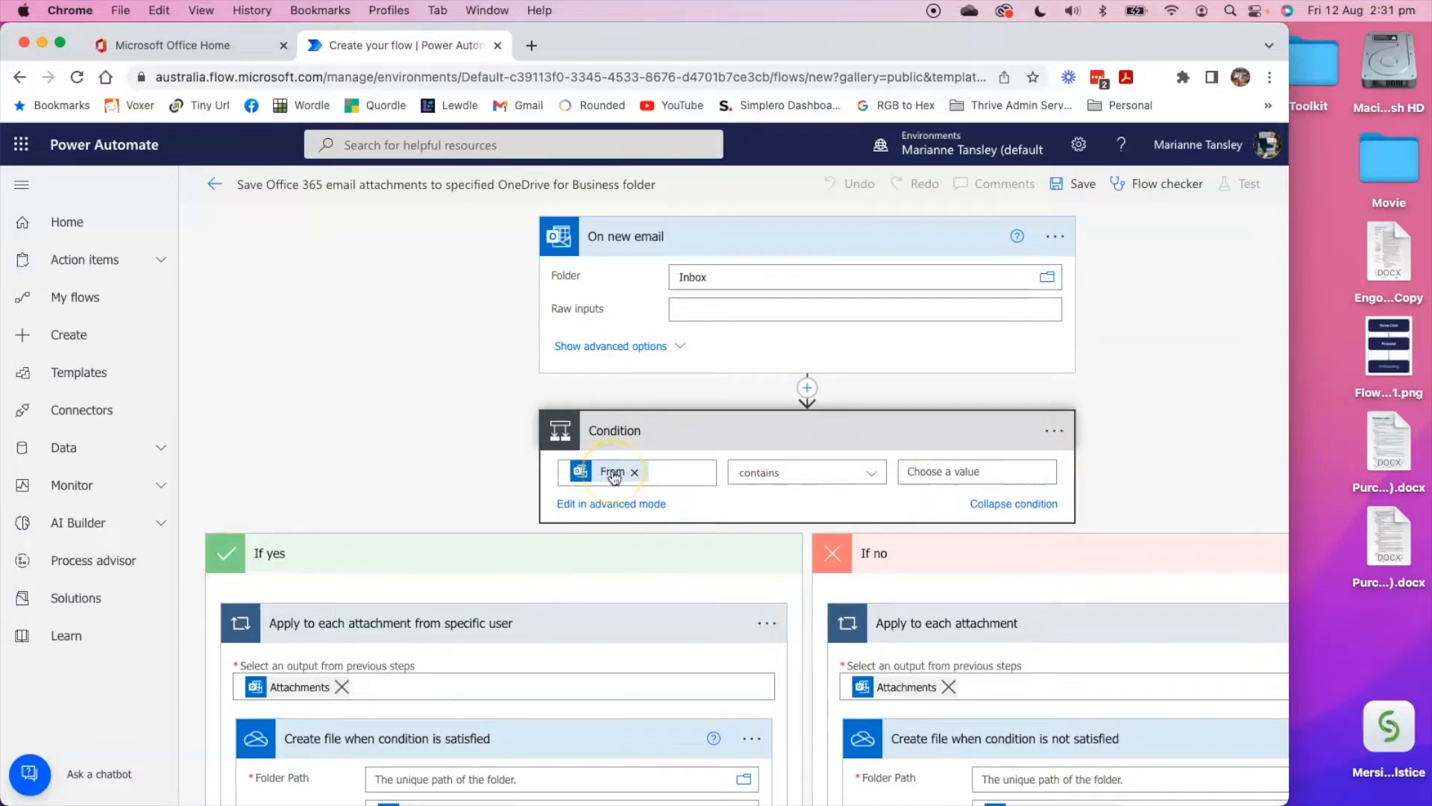
left_click(970, 472)
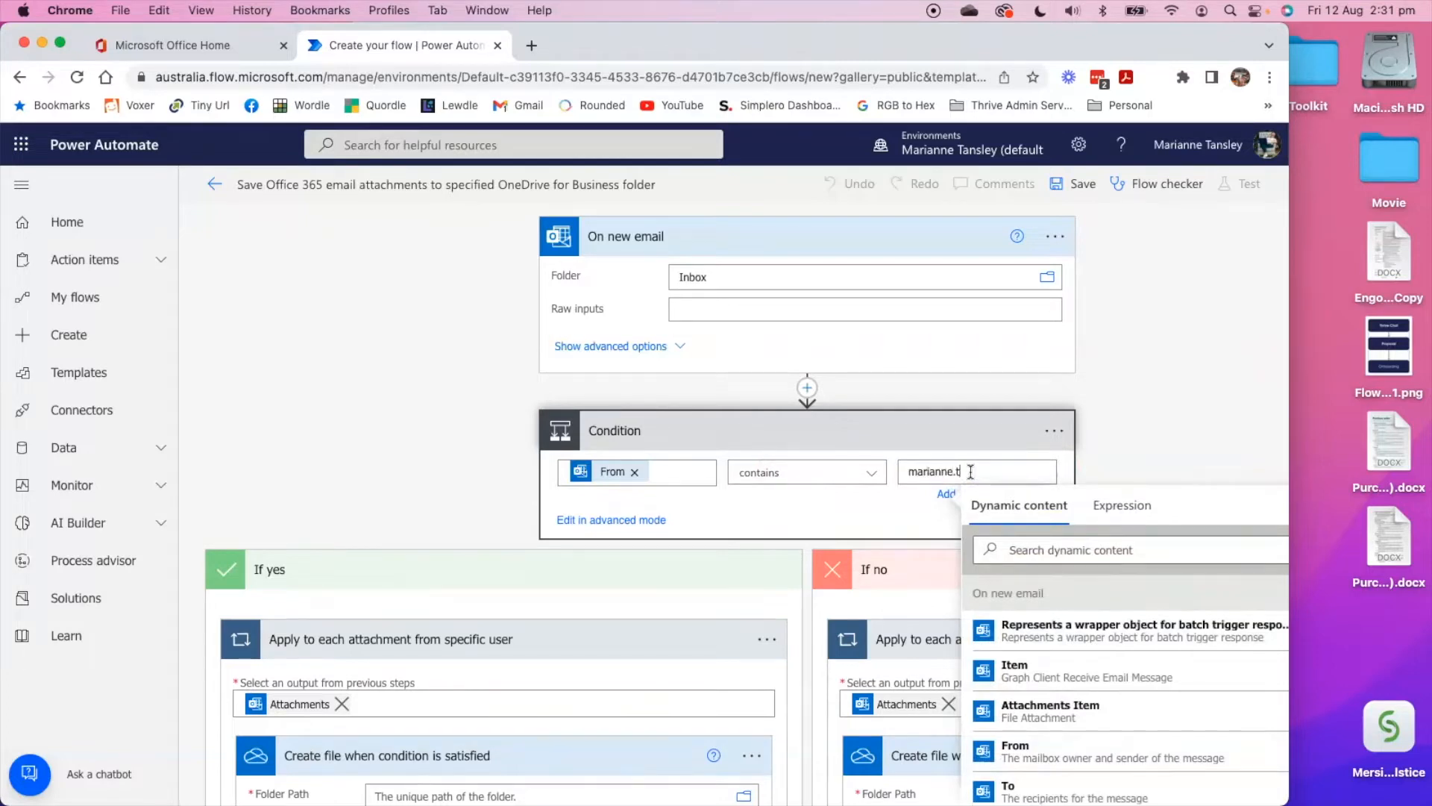
left_click(836, 532)
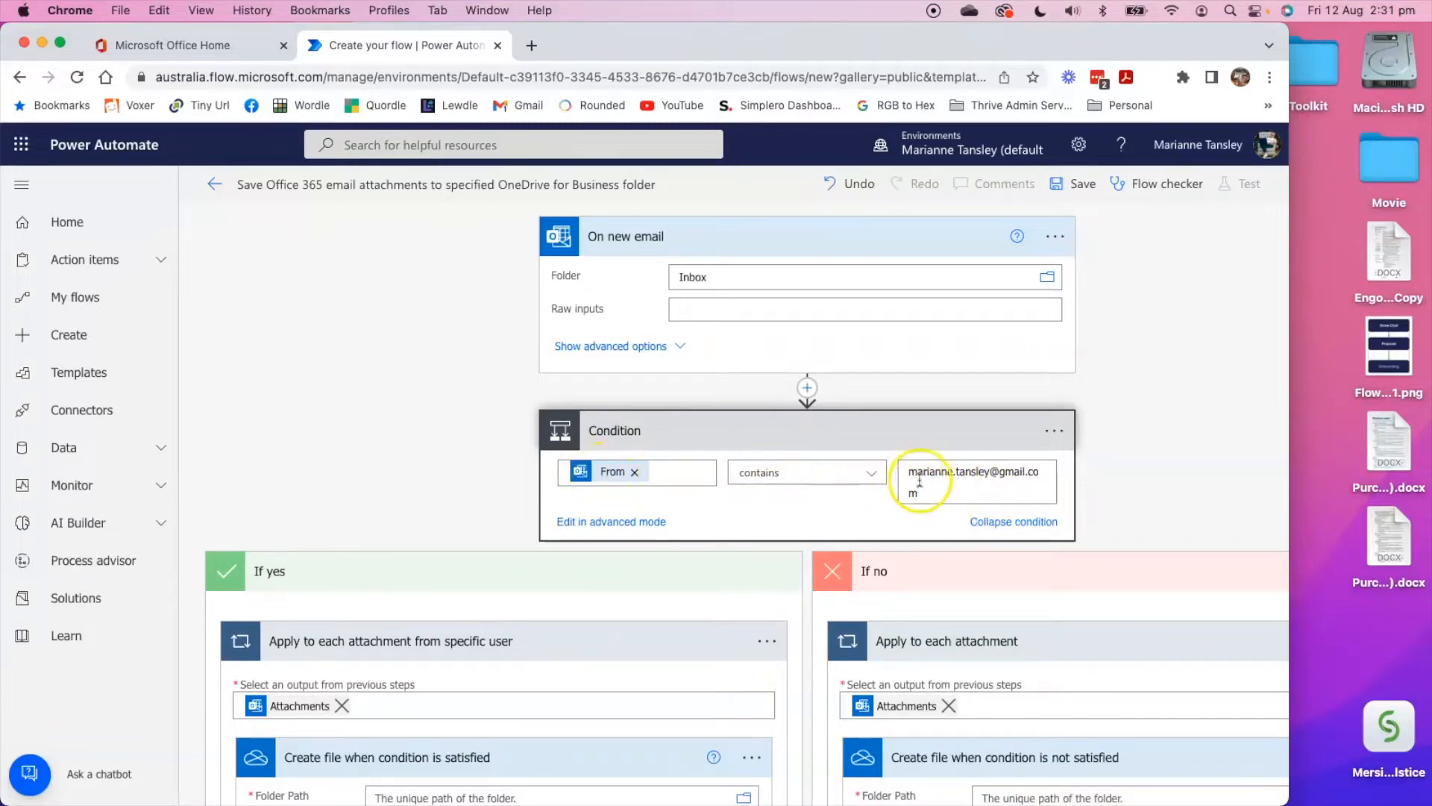
Open the OneDrive root folder list for the Folder Path of "Create file when condition is satisfied".
scroll(642, 537, "down", 5)
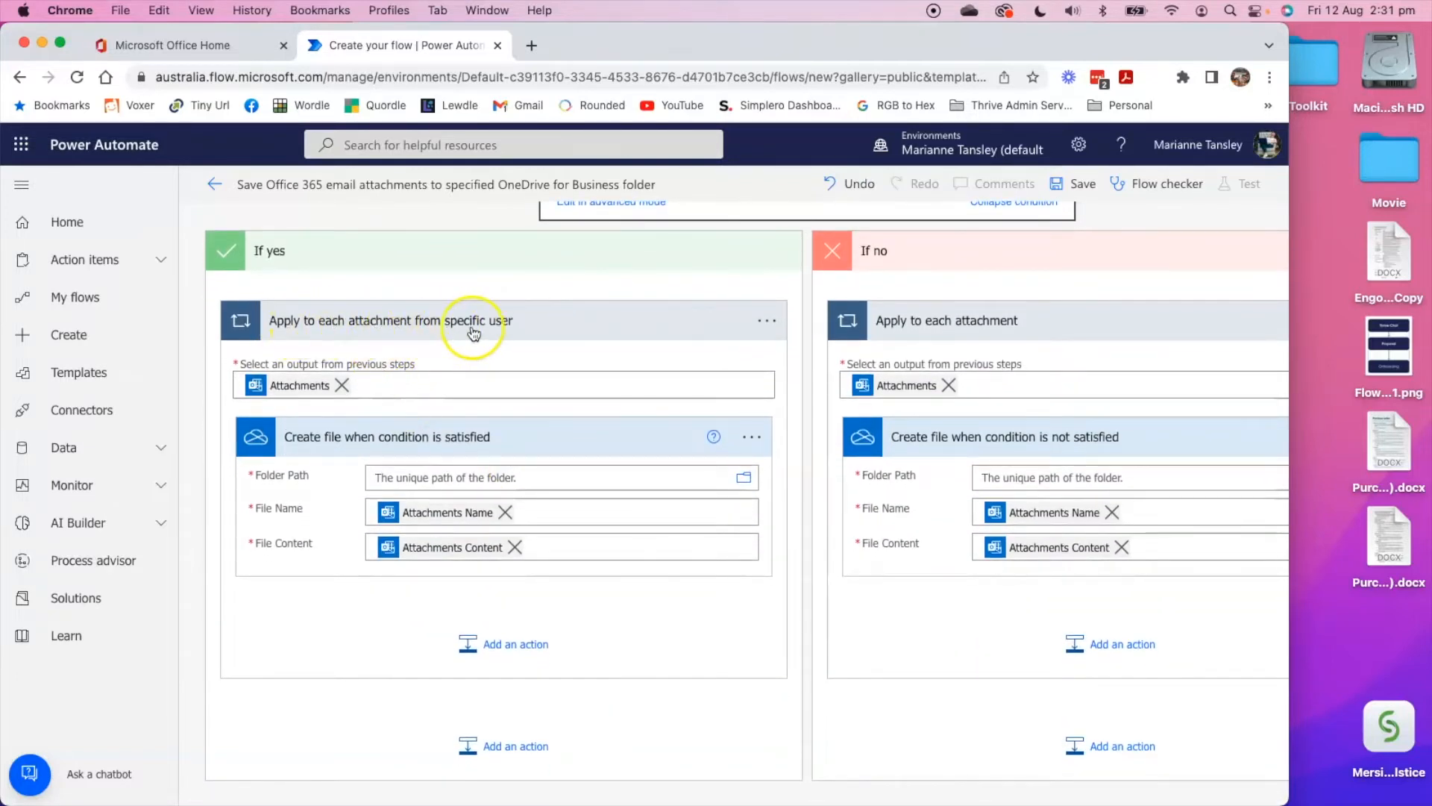
scroll(657, 235, "up", 1)
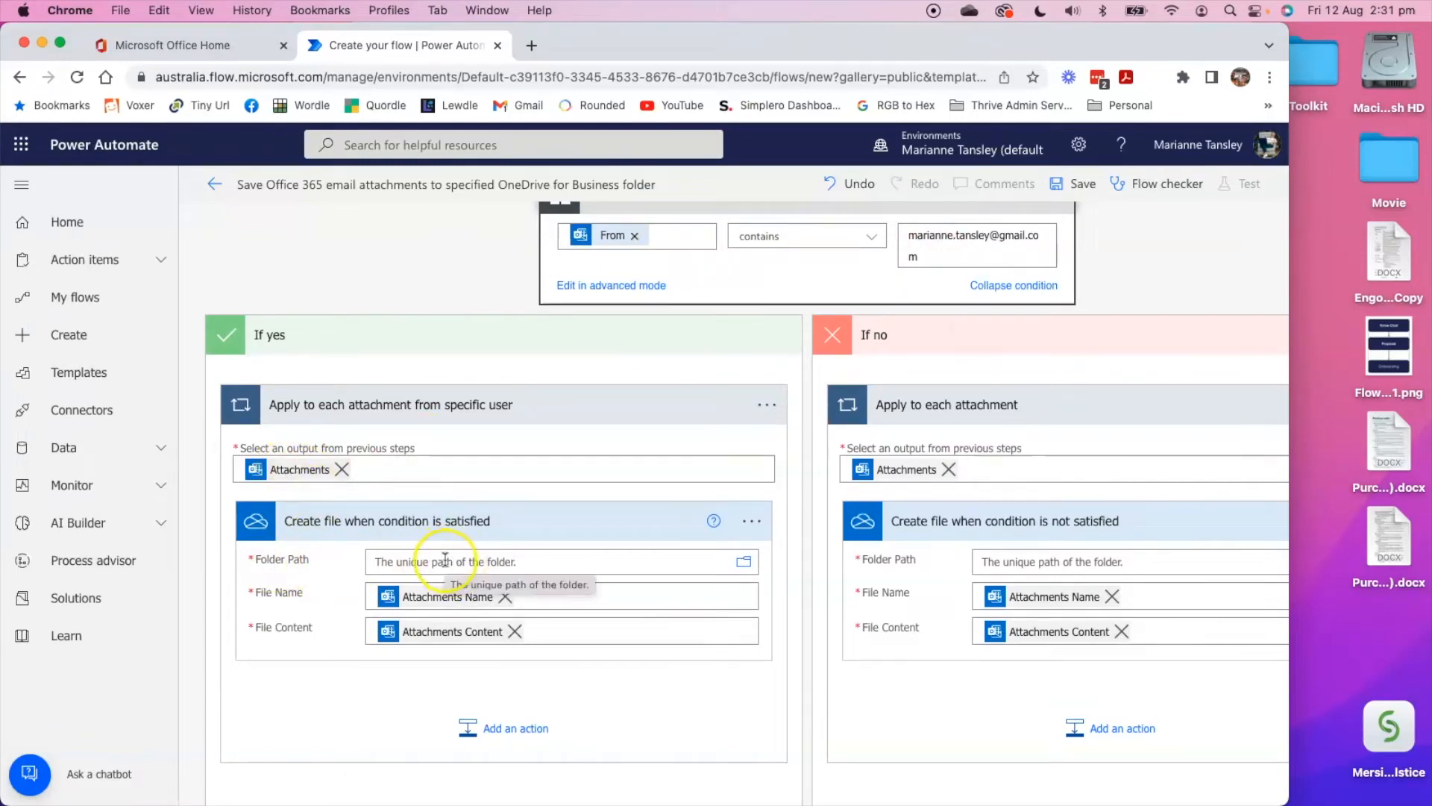
left_click(746, 565)
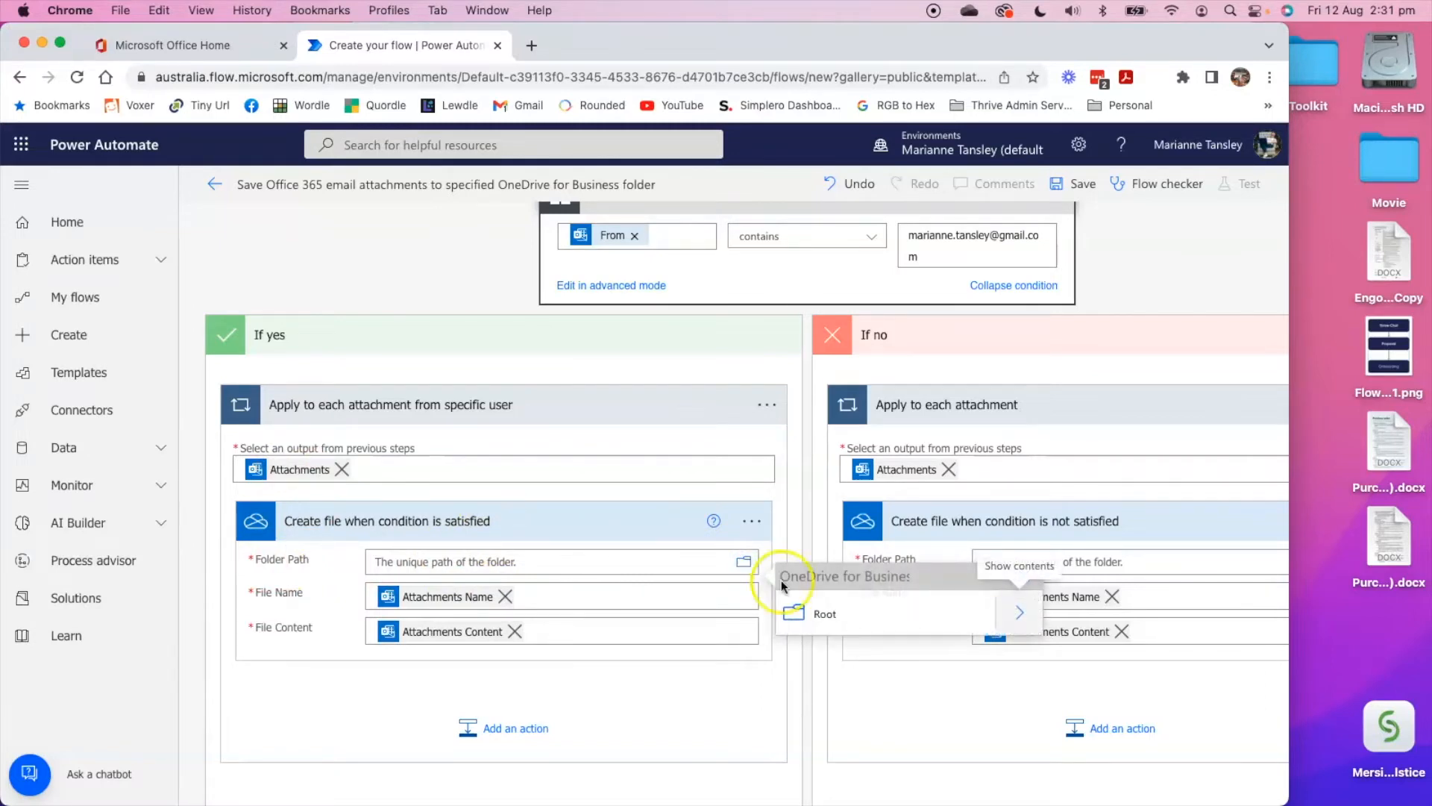
left_click(1021, 613)
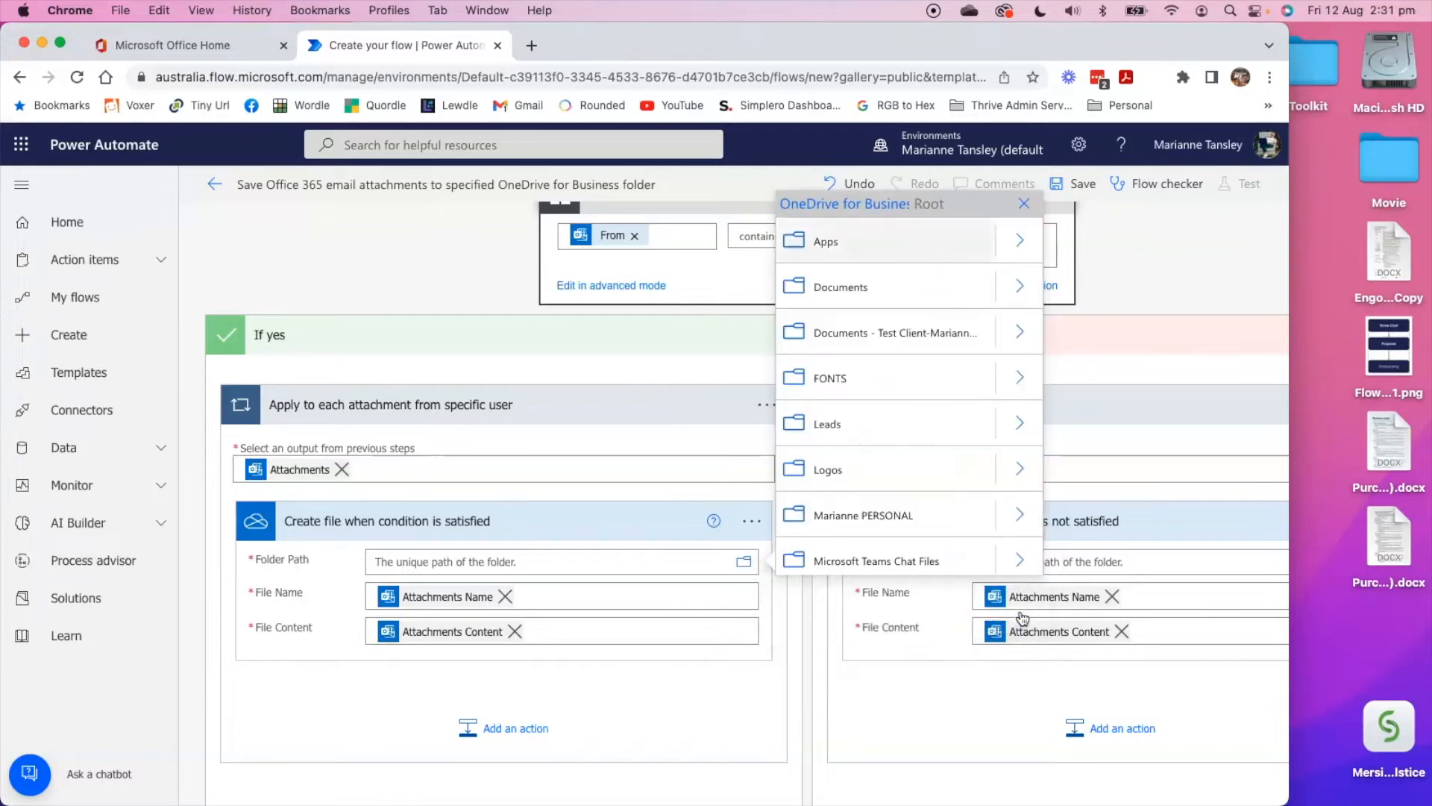
scroll(857, 418, "down", 4)
scroll(860, 446, "up", 4)
Switch to Finder, locate the Reports from MT folder in OneDrive, and return to the flow in Chrome.
mouse_move(377, 794)
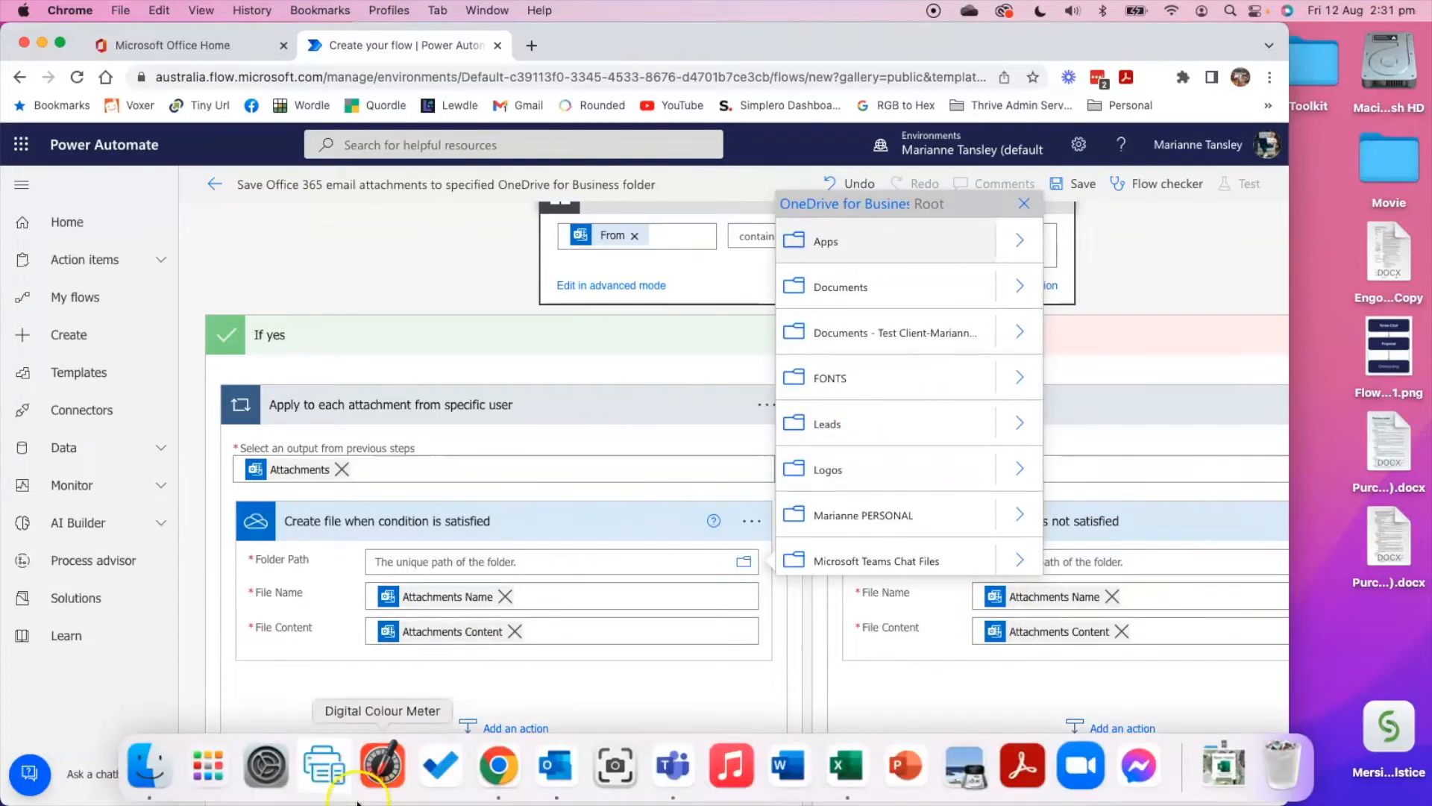
left_click(128, 776)
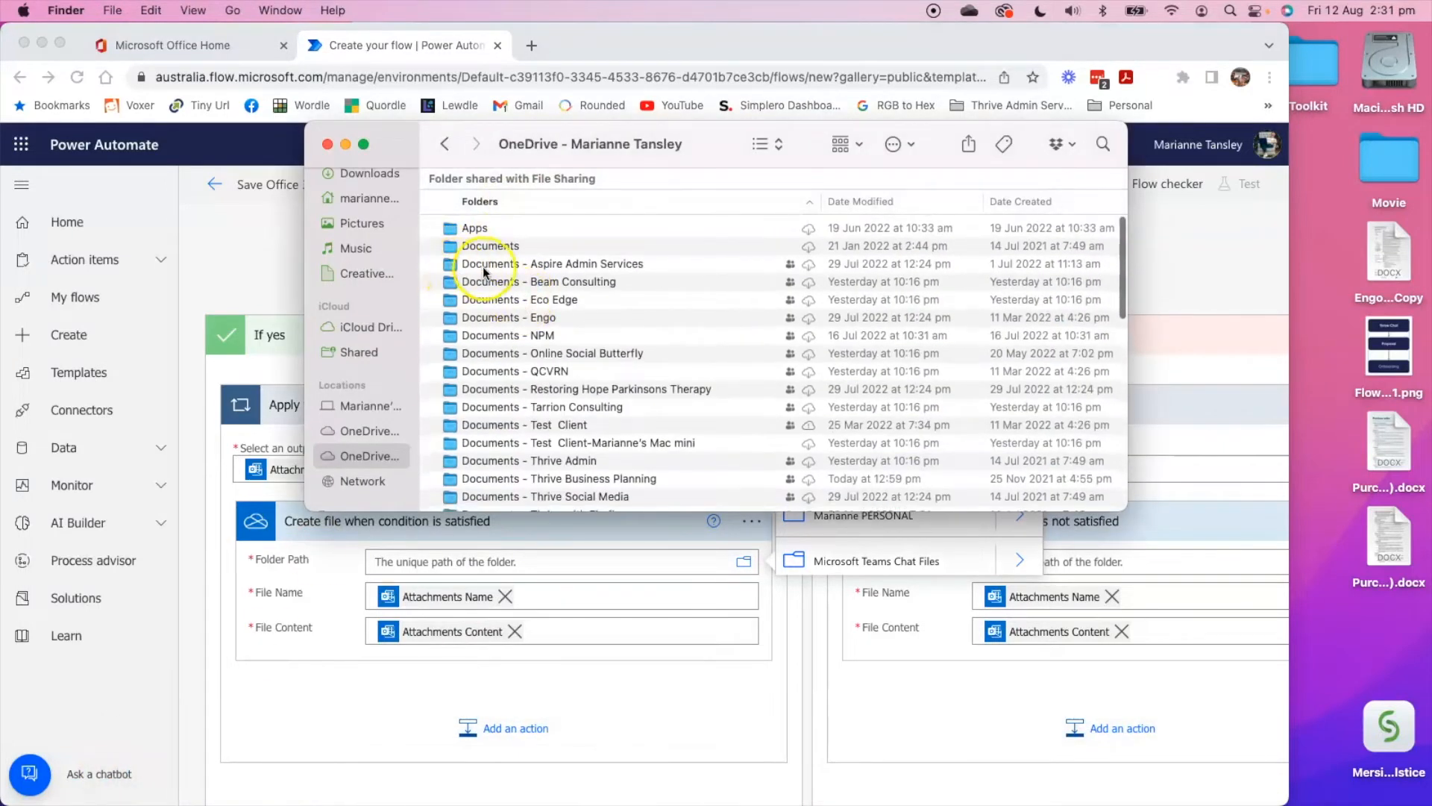
scroll(558, 454, "down", 2)
scroll(557, 455, "down", 4)
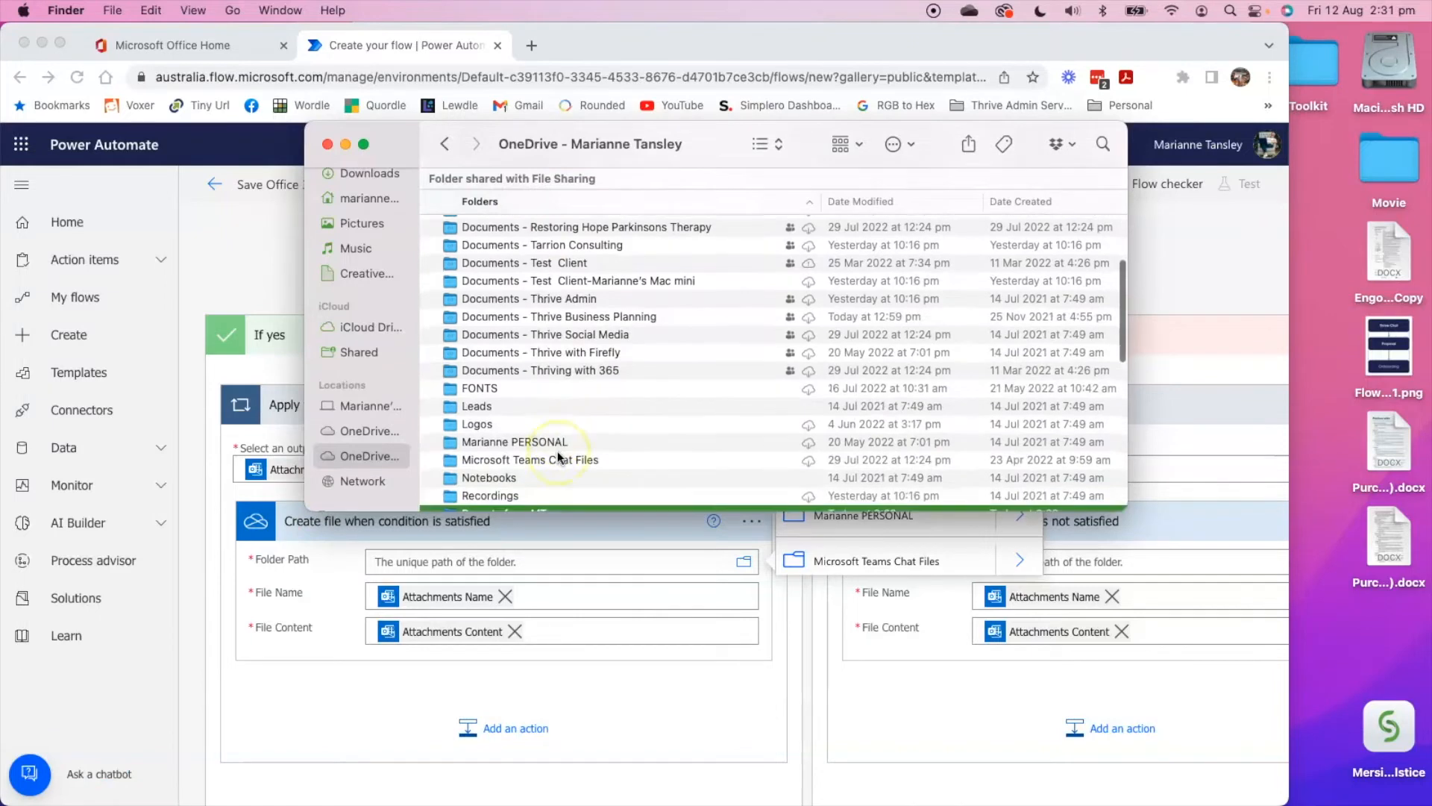
scroll(558, 456, "down", 2)
left_click(623, 468)
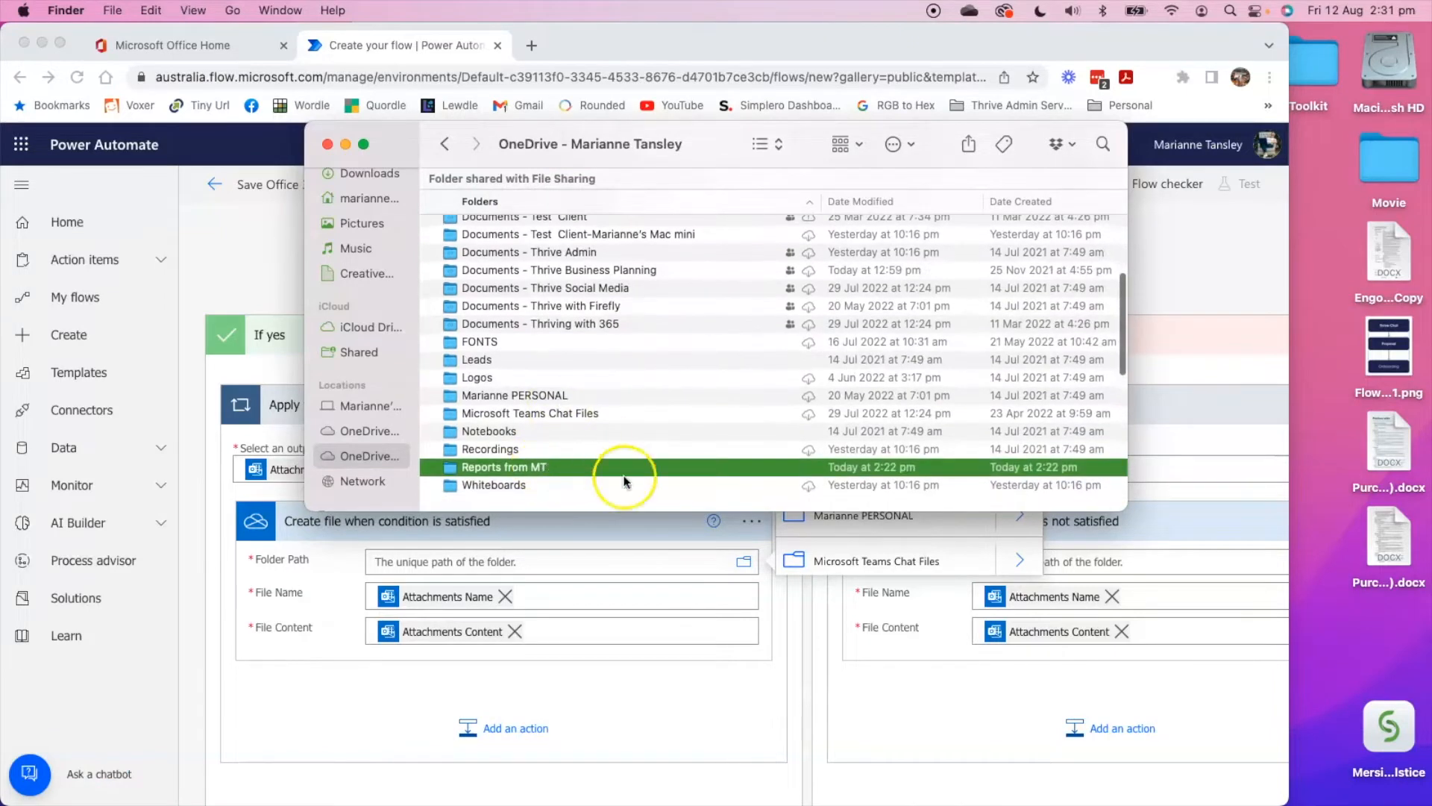
left_click(624, 701)
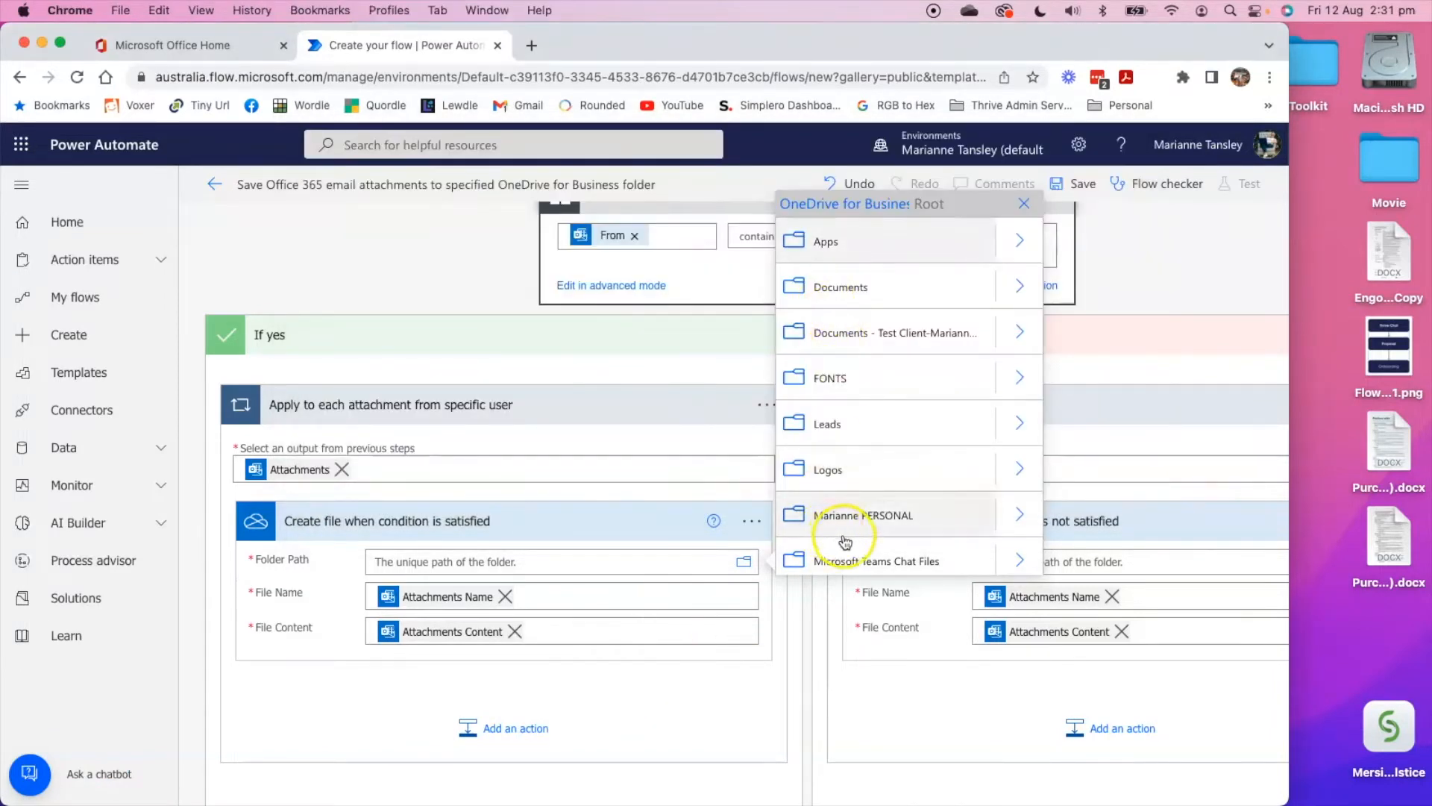
Set the Folder Path of "Create file when condition is satisfied" to the OneDrive folder Reports from MT.
scroll(866, 395, "down", 3)
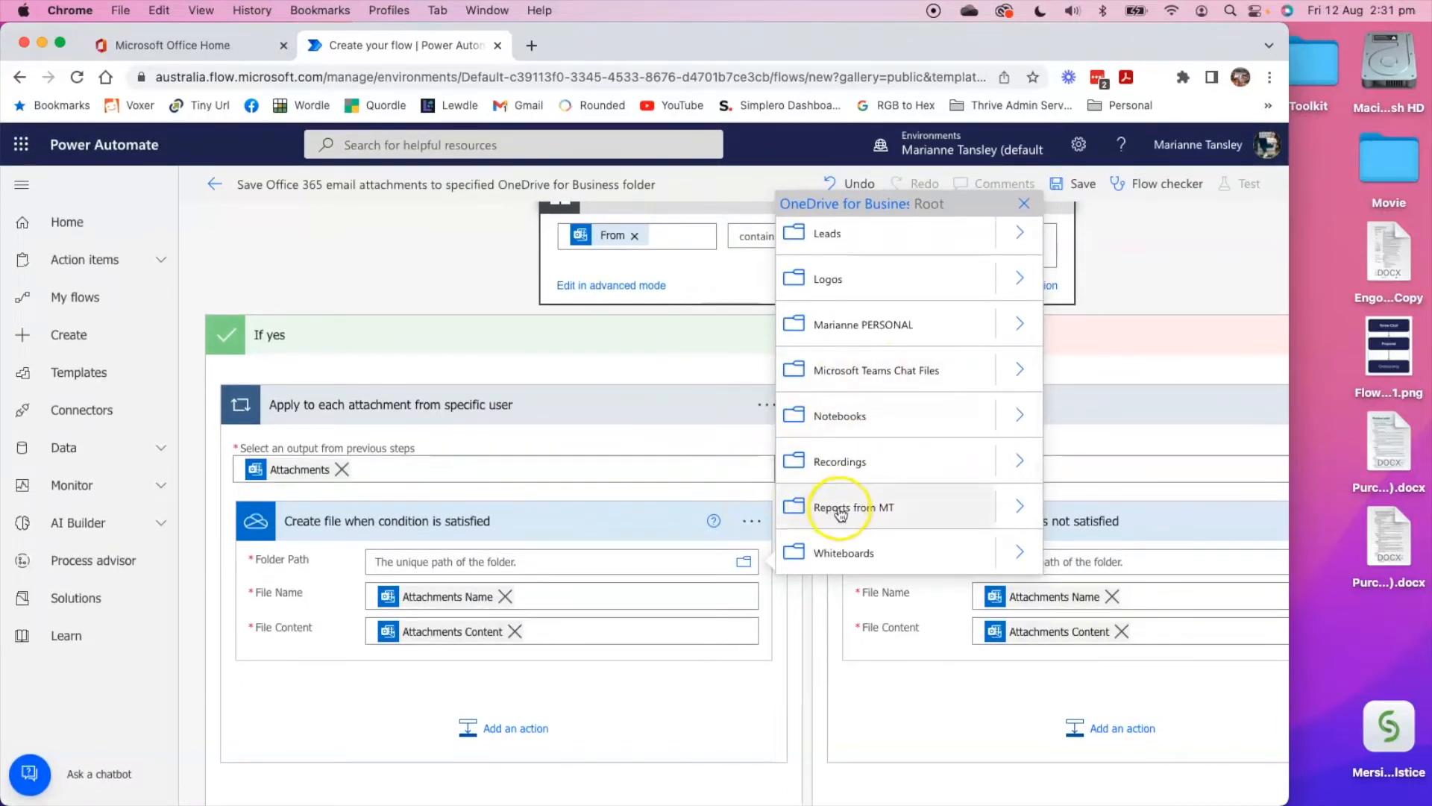
left_click(1020, 510)
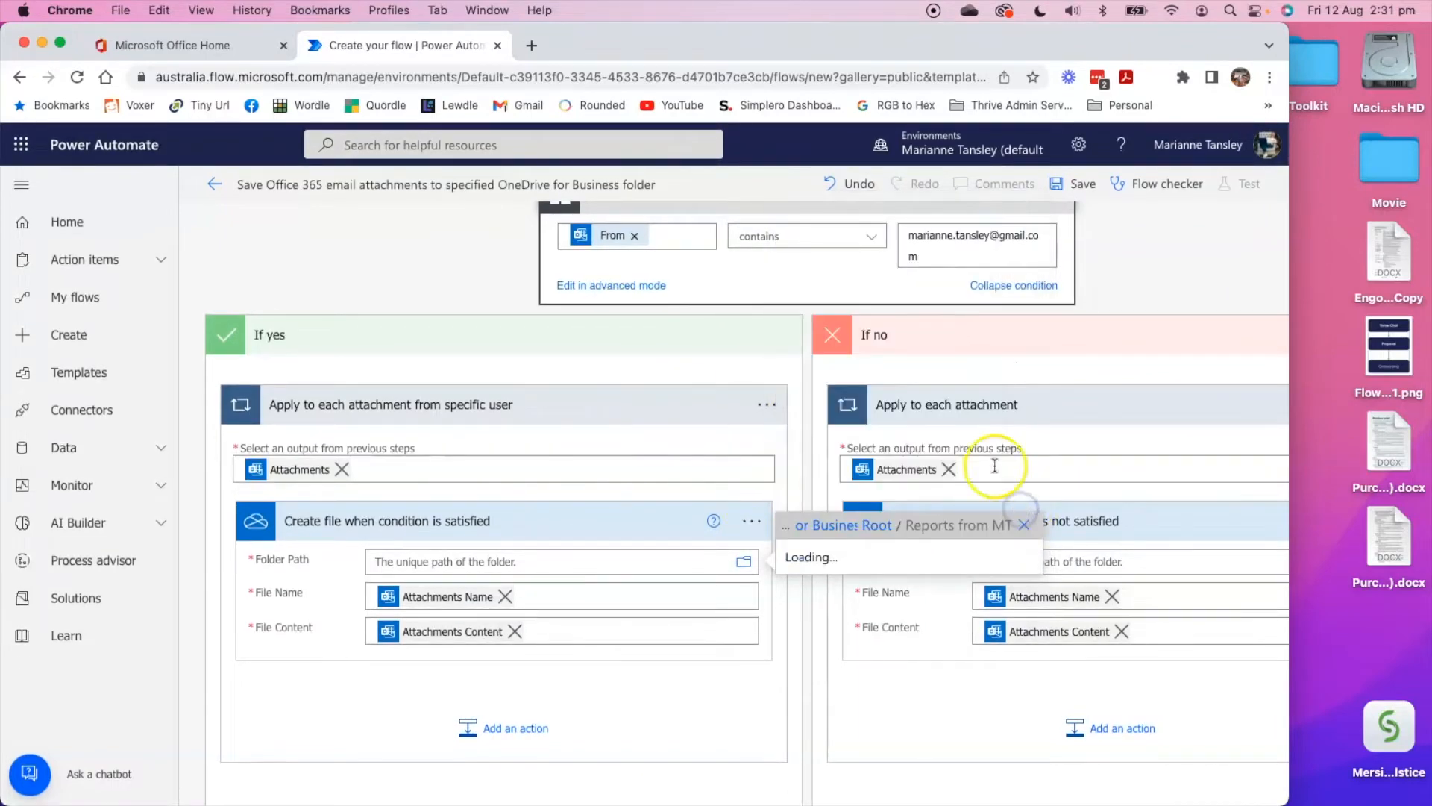
left_click(860, 526)
scroll(854, 532, "down", 3)
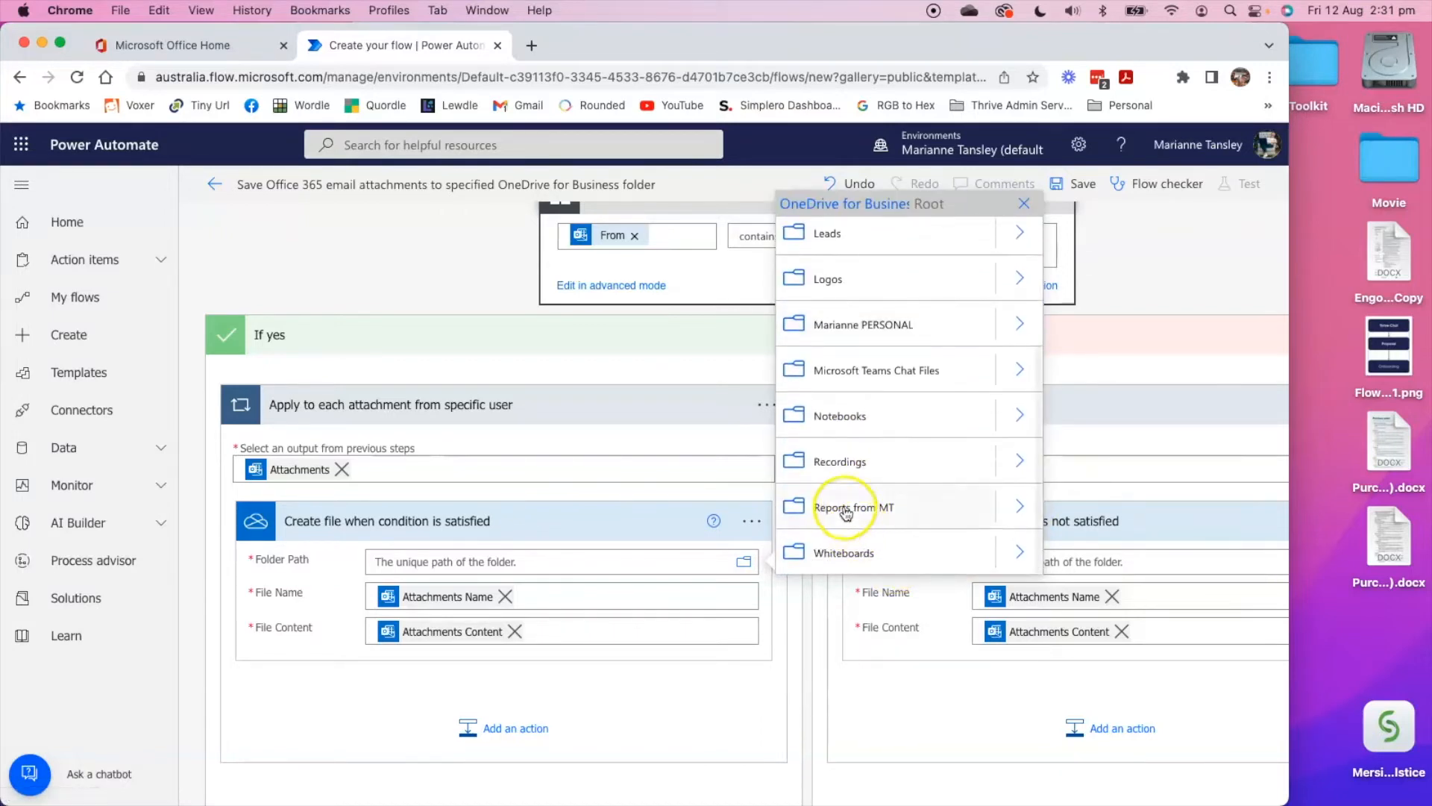
left_click(831, 505)
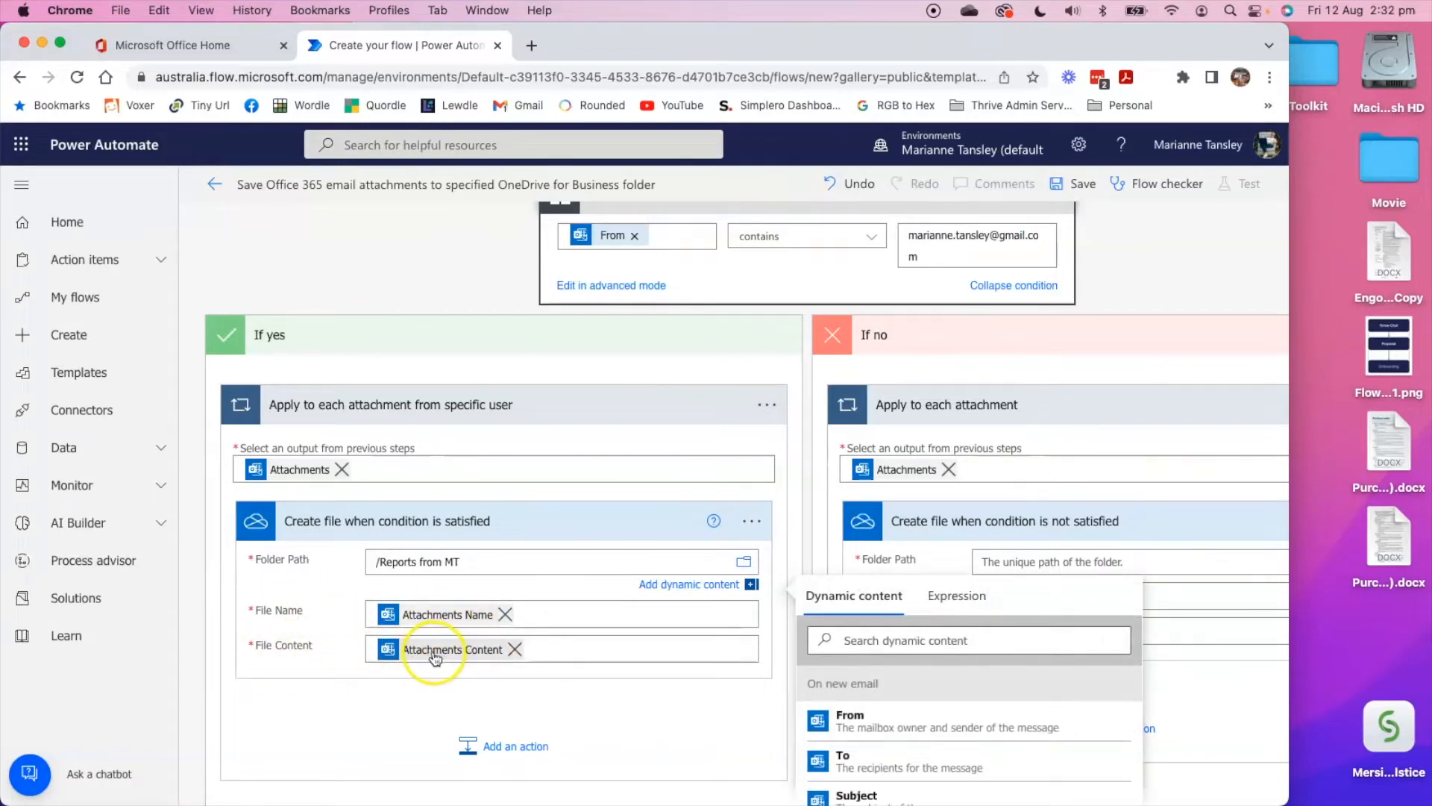
left_click(679, 719)
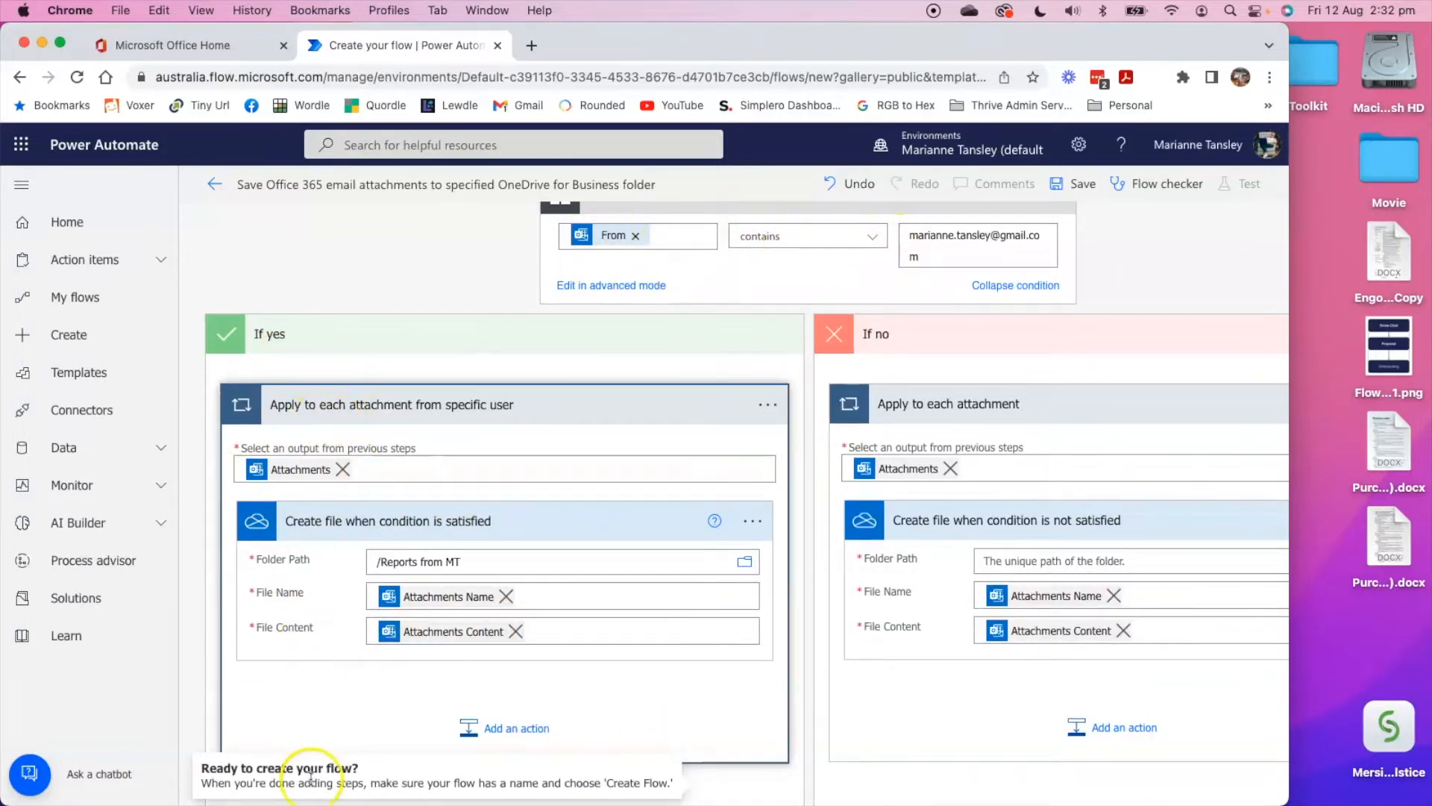
Delete the "Create file when condition is not satisfied" action from the If no branch and confirm the deletion.
scroll(335, 675, "down", 2)
scroll(333, 692, "up", 5)
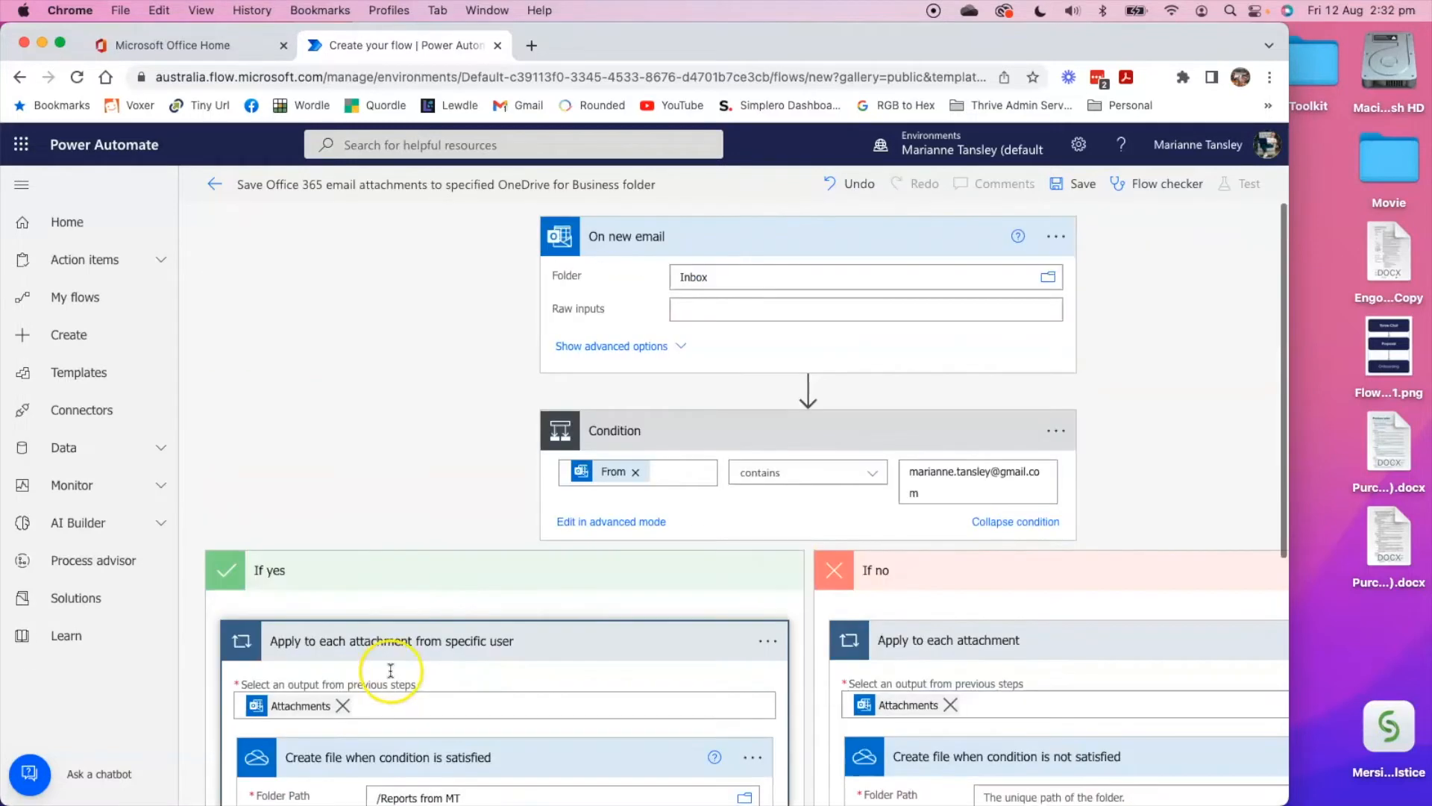
scroll(1032, 557, "down", 4)
scroll(903, 561, "right", 2)
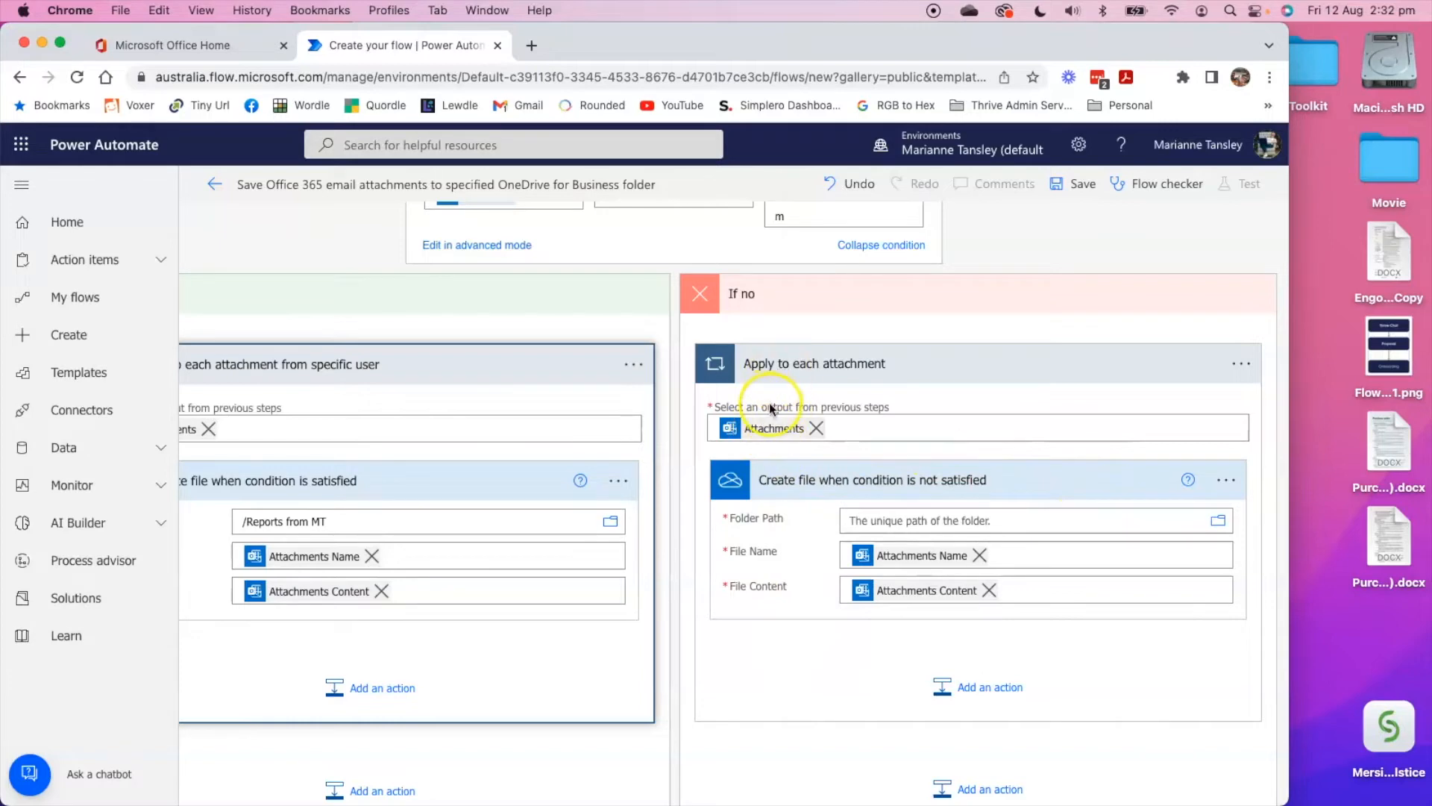
scroll(795, 431, "up", 2)
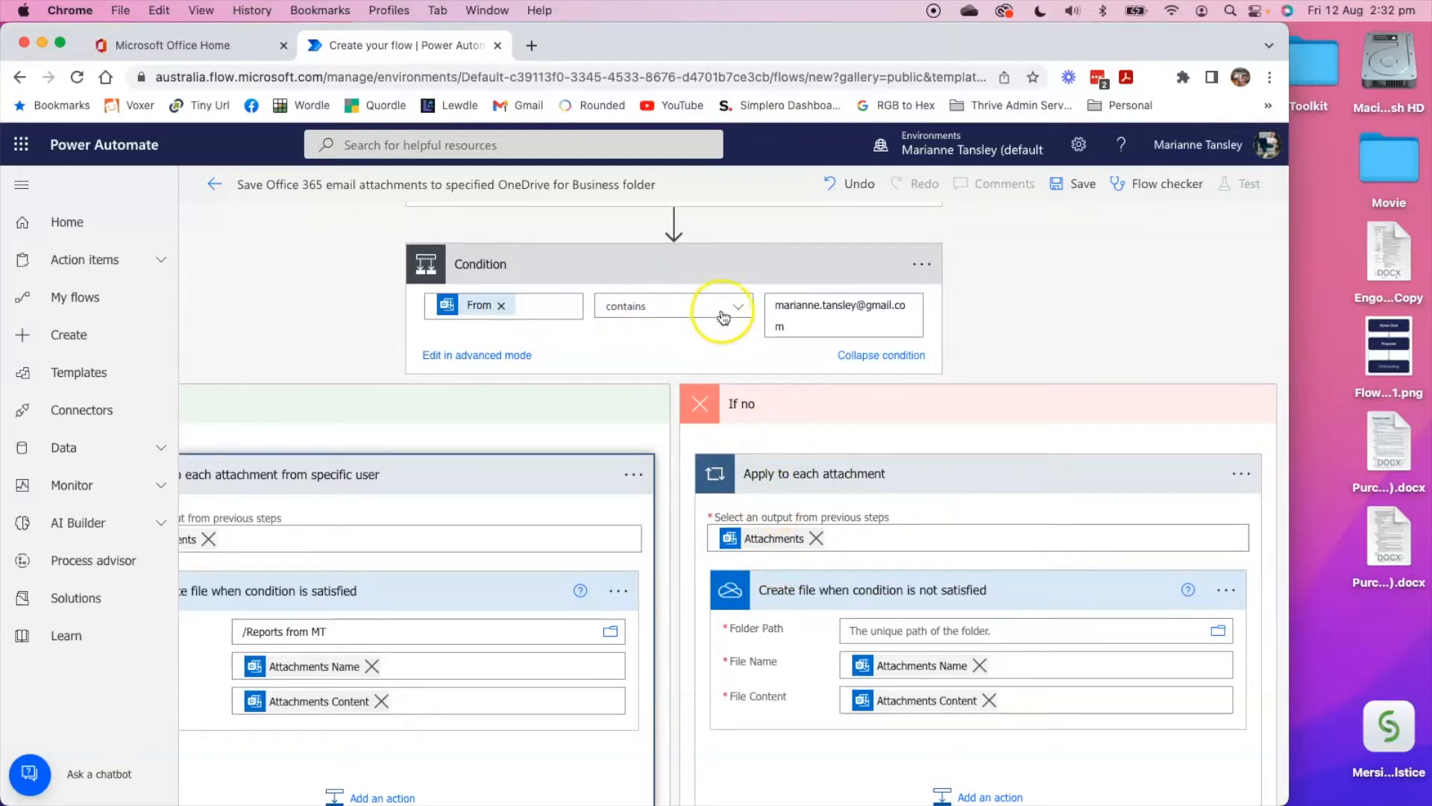
scroll(768, 478, "up", 1)
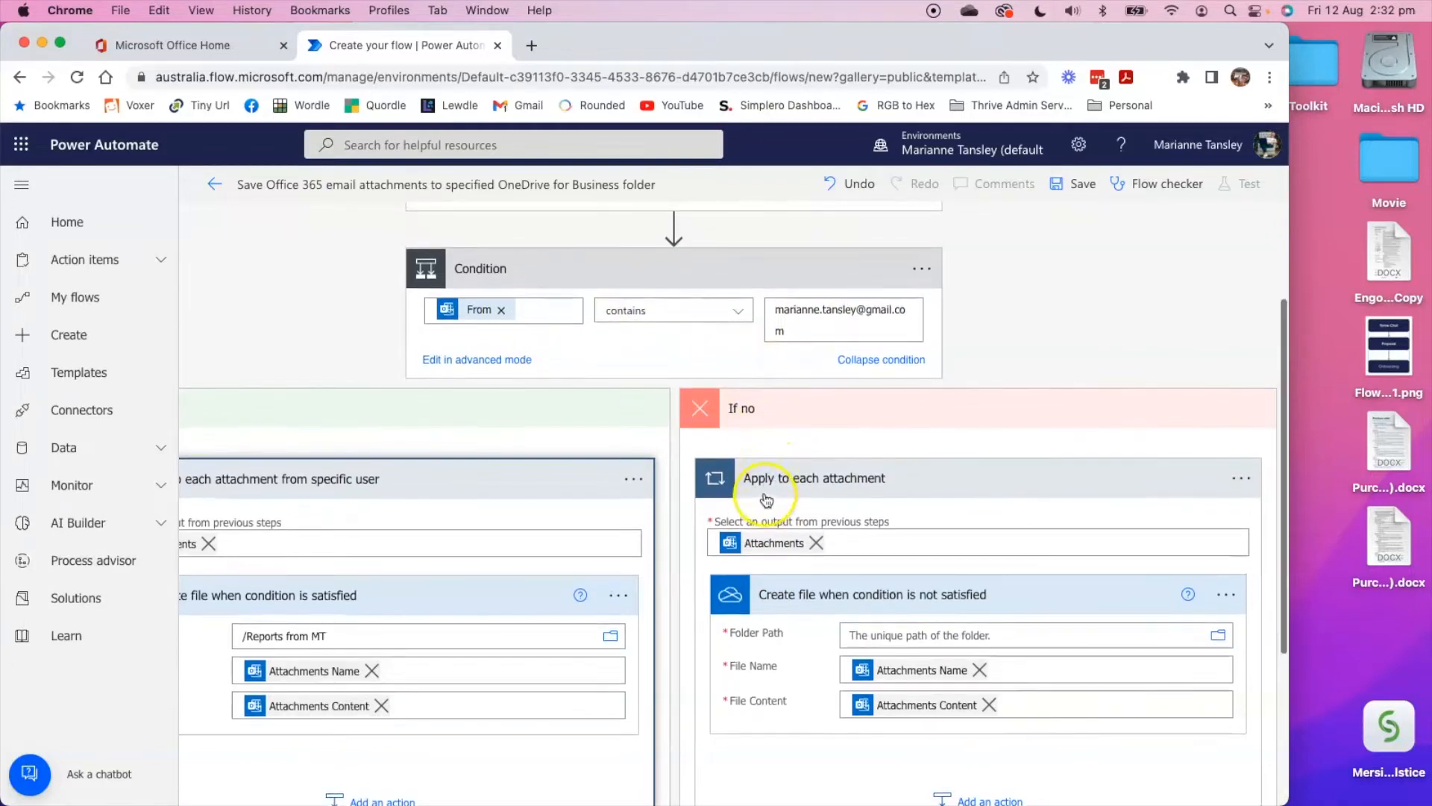
scroll(821, 556, "down", 1)
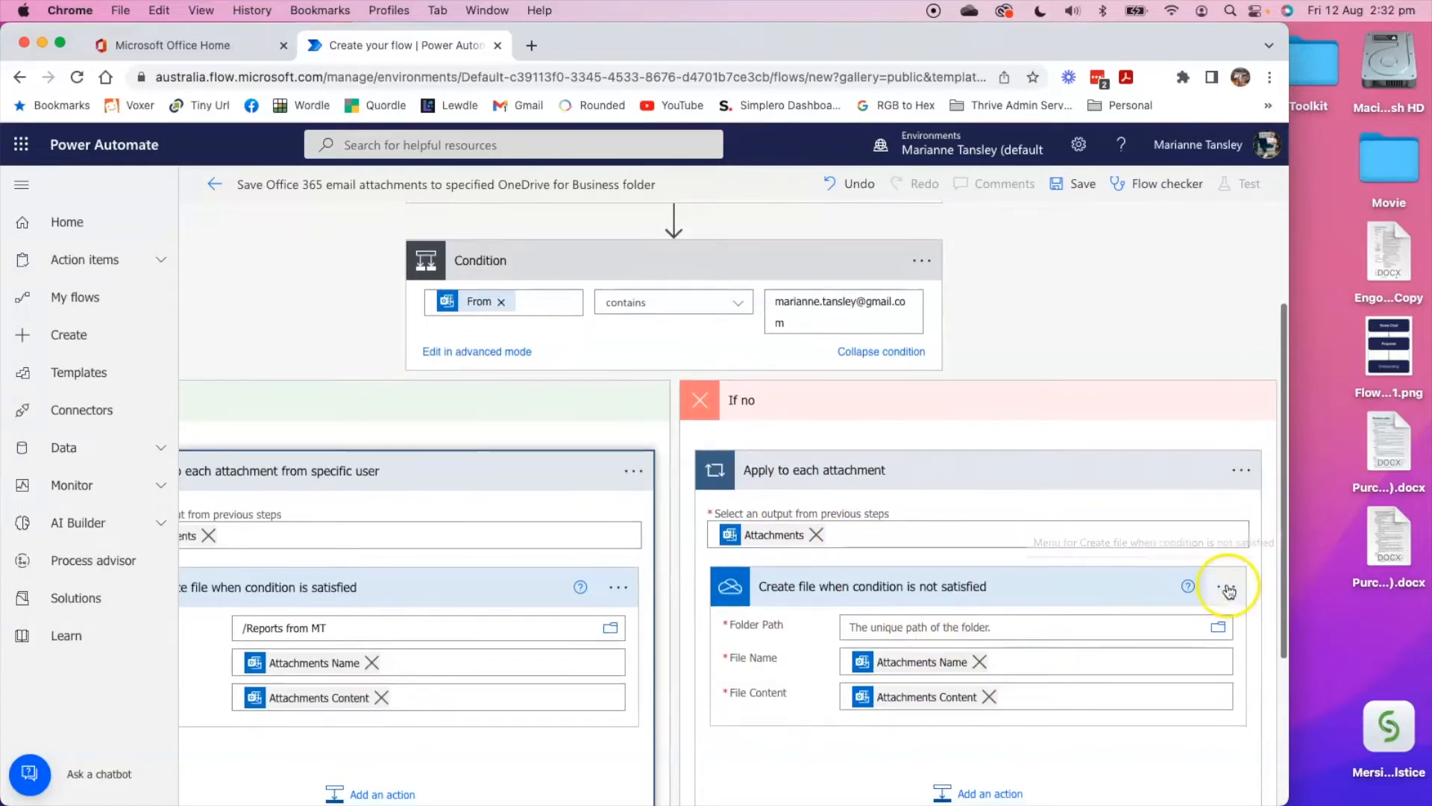
left_click(1227, 591)
left_click(1227, 592)
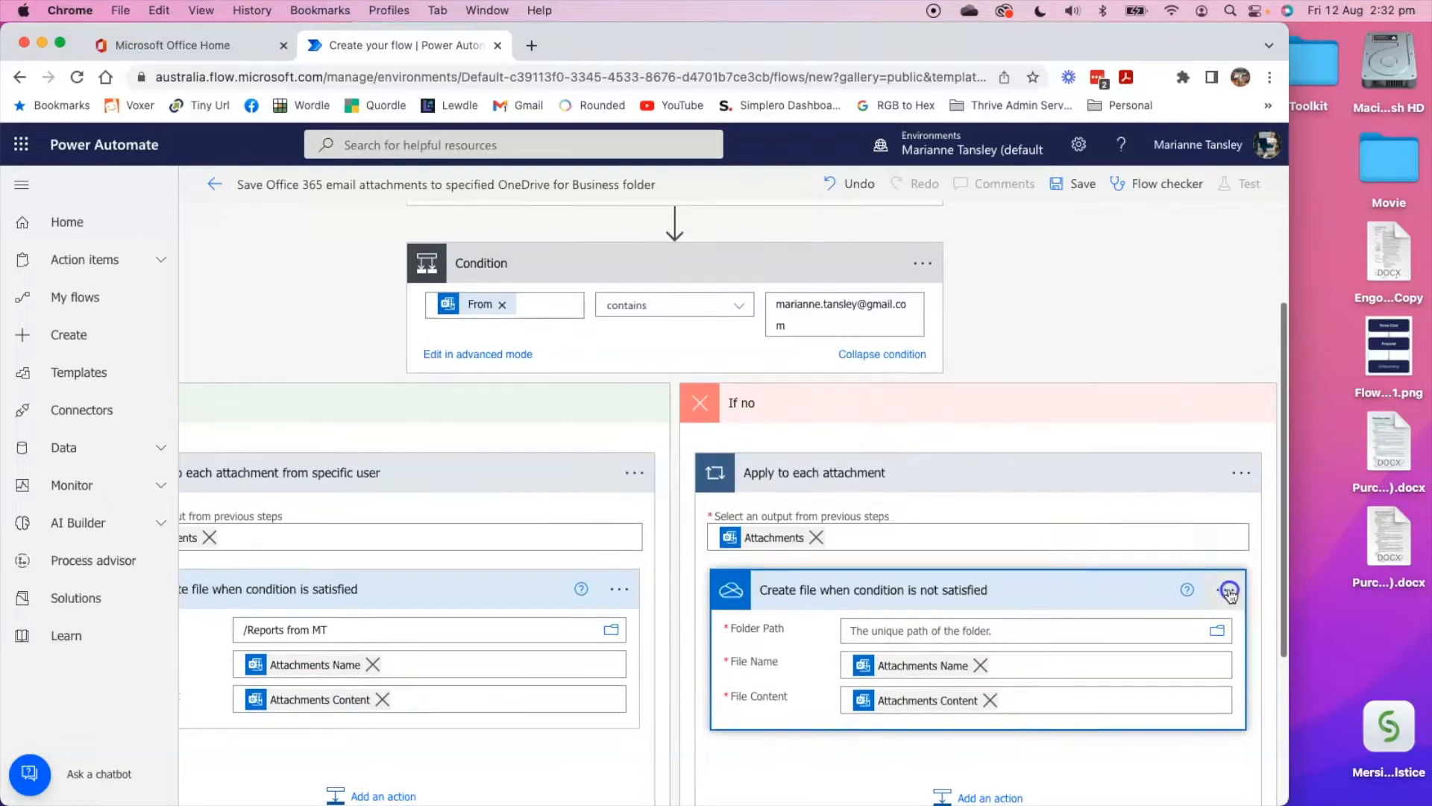
left_click(1229, 594)
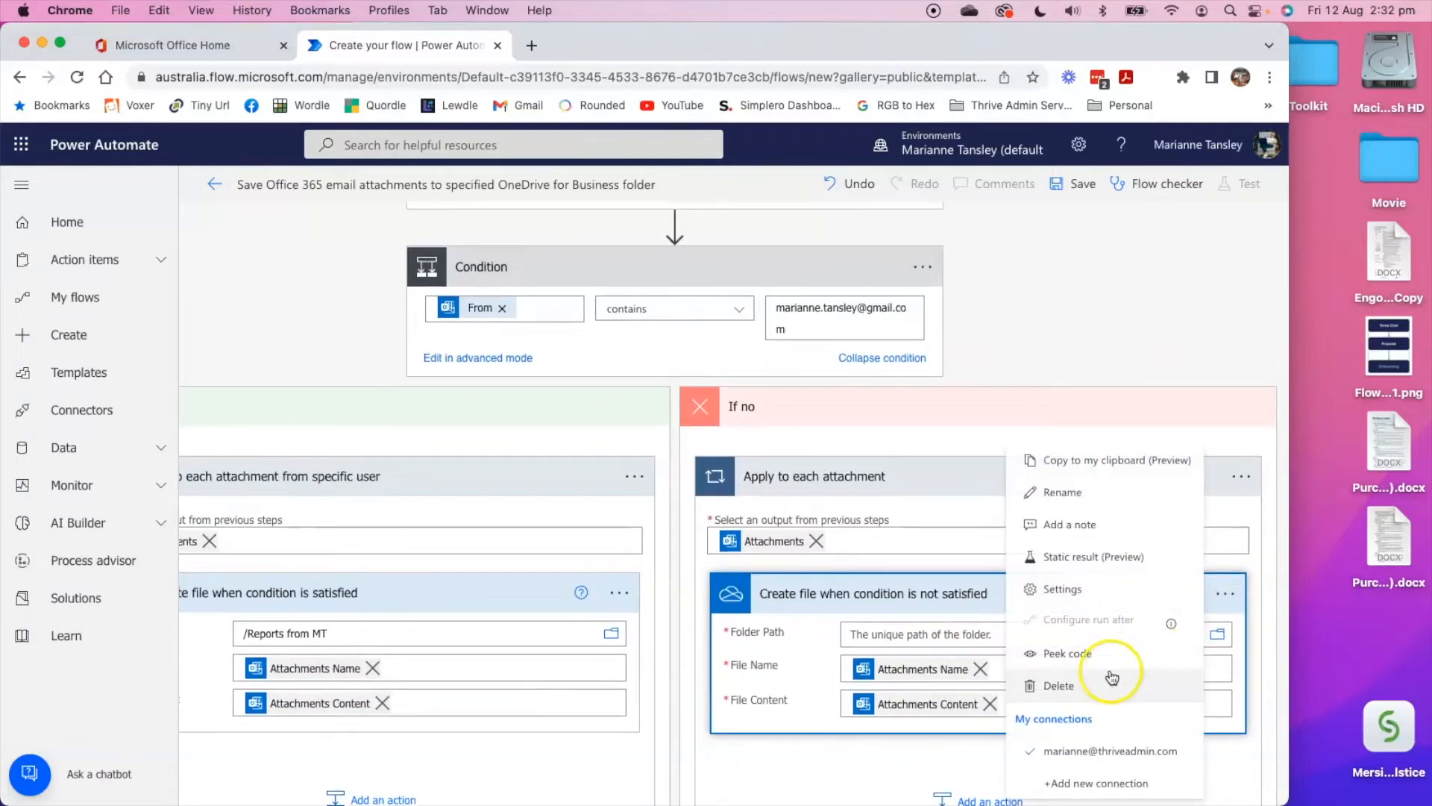
left_click(1075, 693)
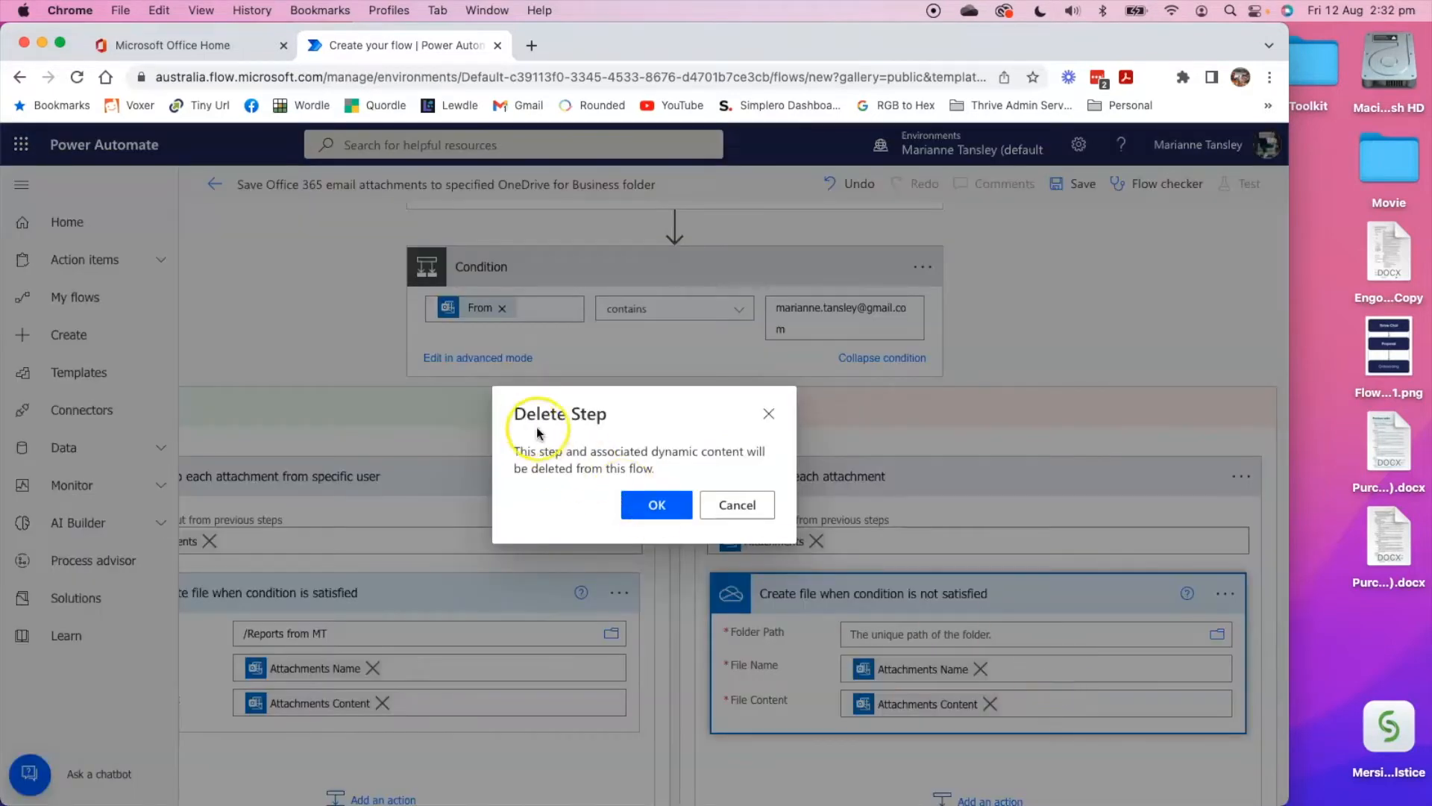
left_click(656, 505)
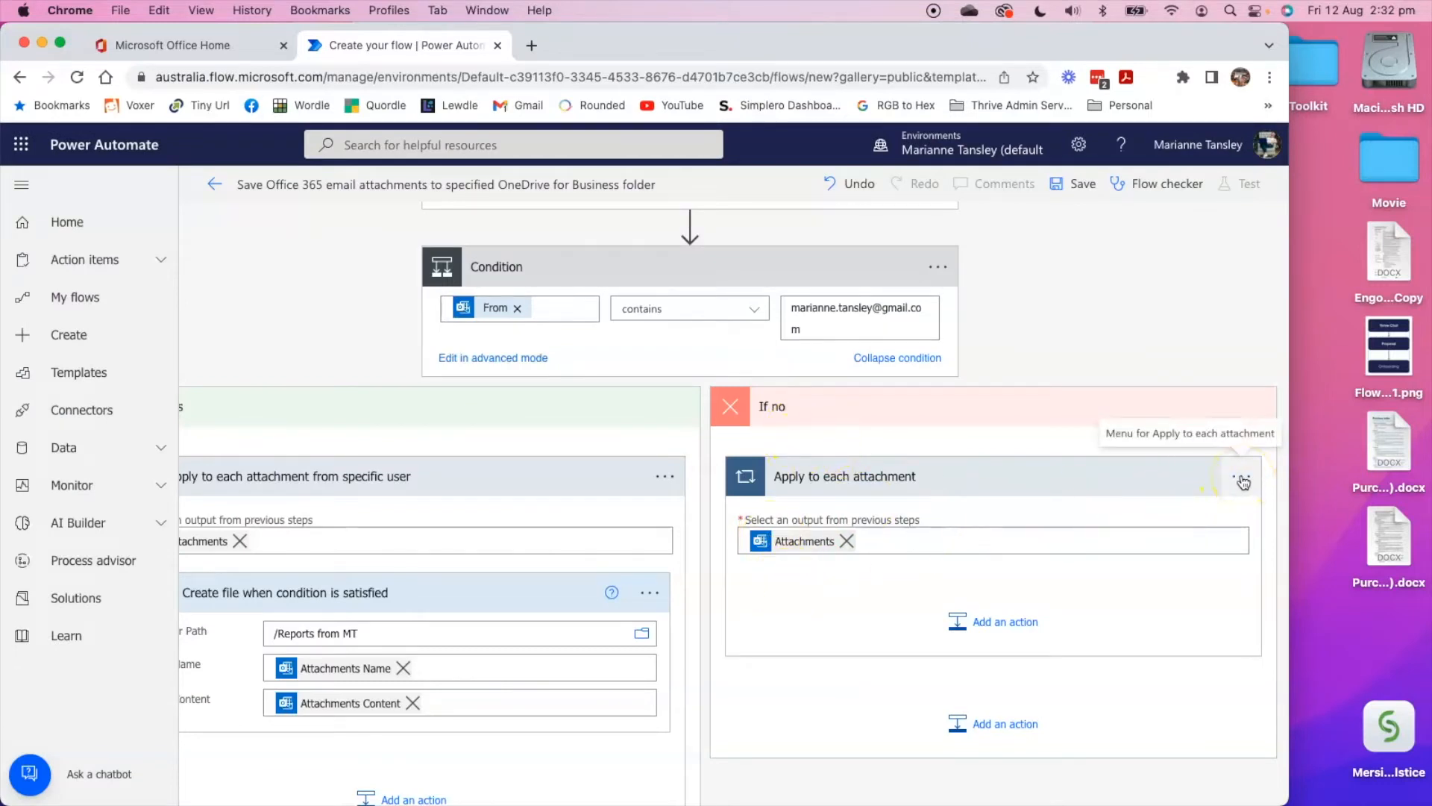
Delete the now-empty "Apply to each attachment" loop from the If no branch.
left_click(290, 629)
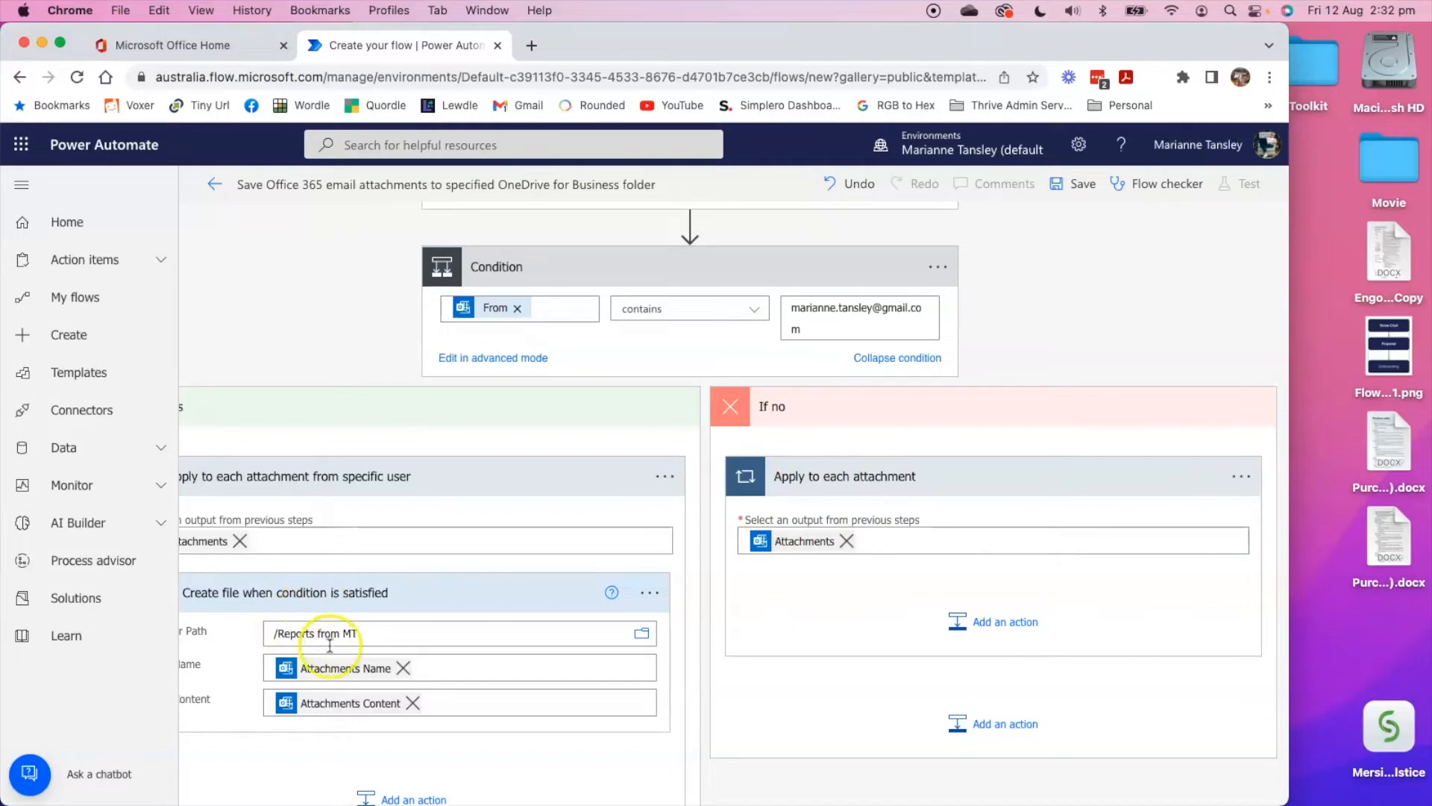
left_click(1239, 476)
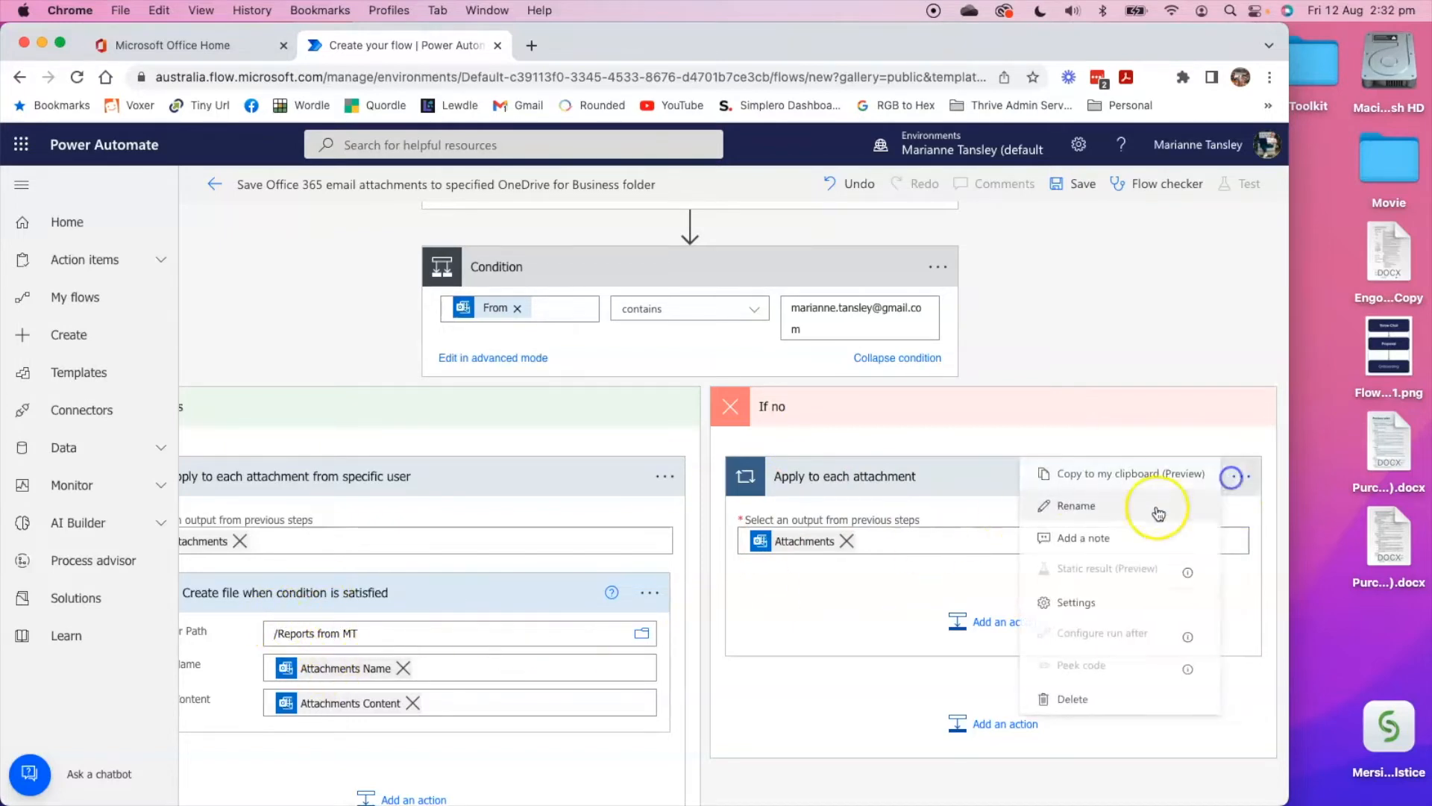
left_click(1071, 698)
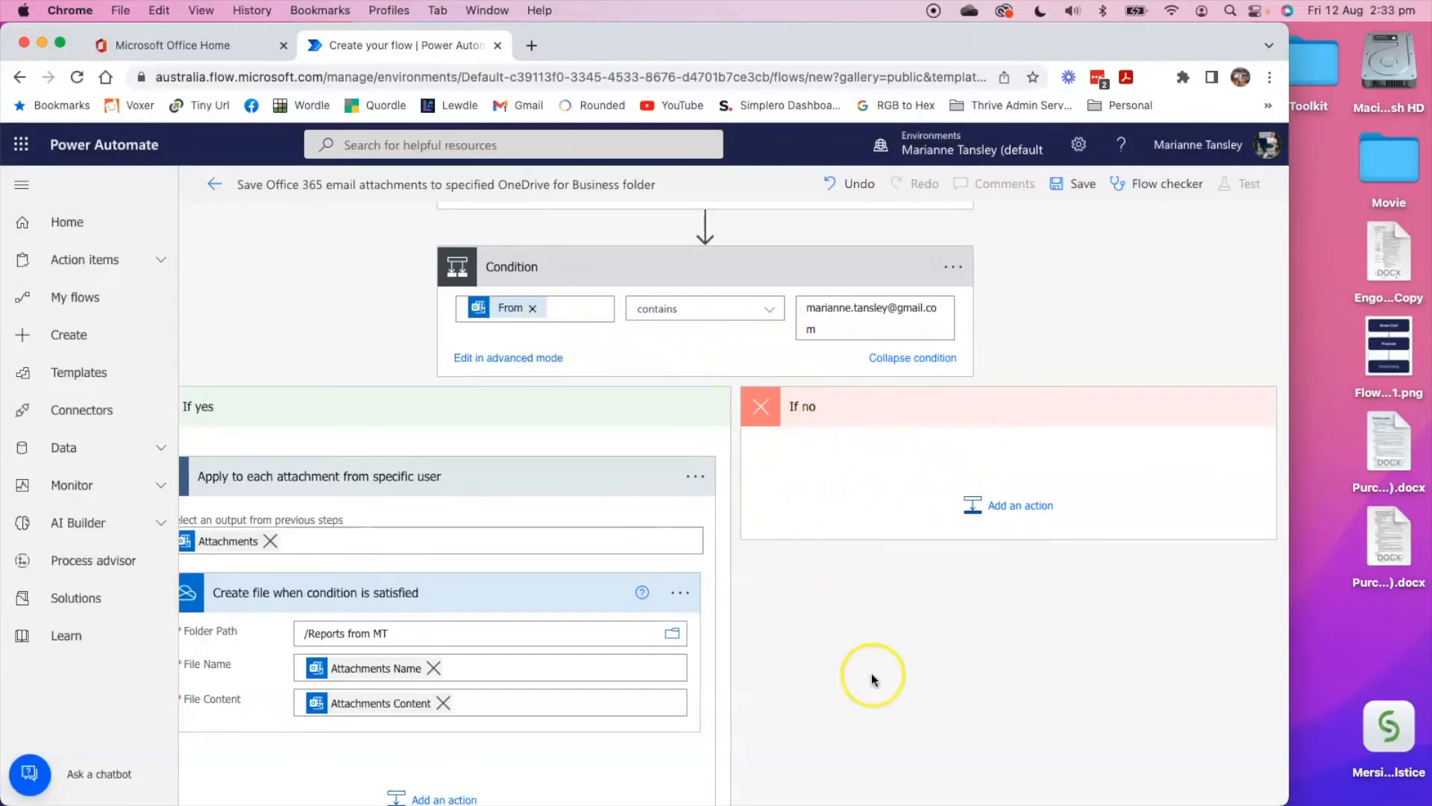
Save the flow and choose Manually as its test method.
scroll(869, 672, "down", 5)
left_click(775, 767)
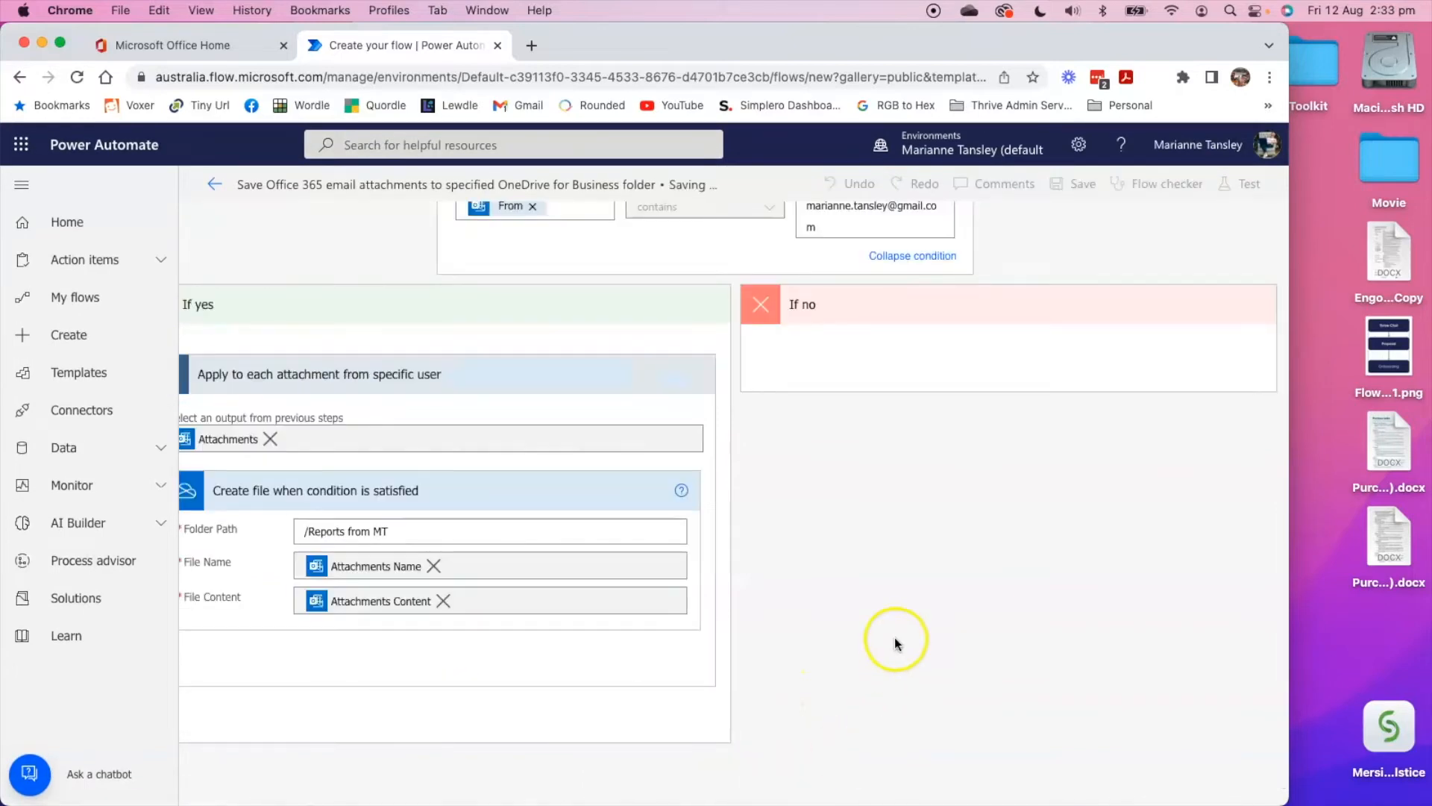
scroll(865, 642, "down", 4)
scroll(858, 653, "up", 8)
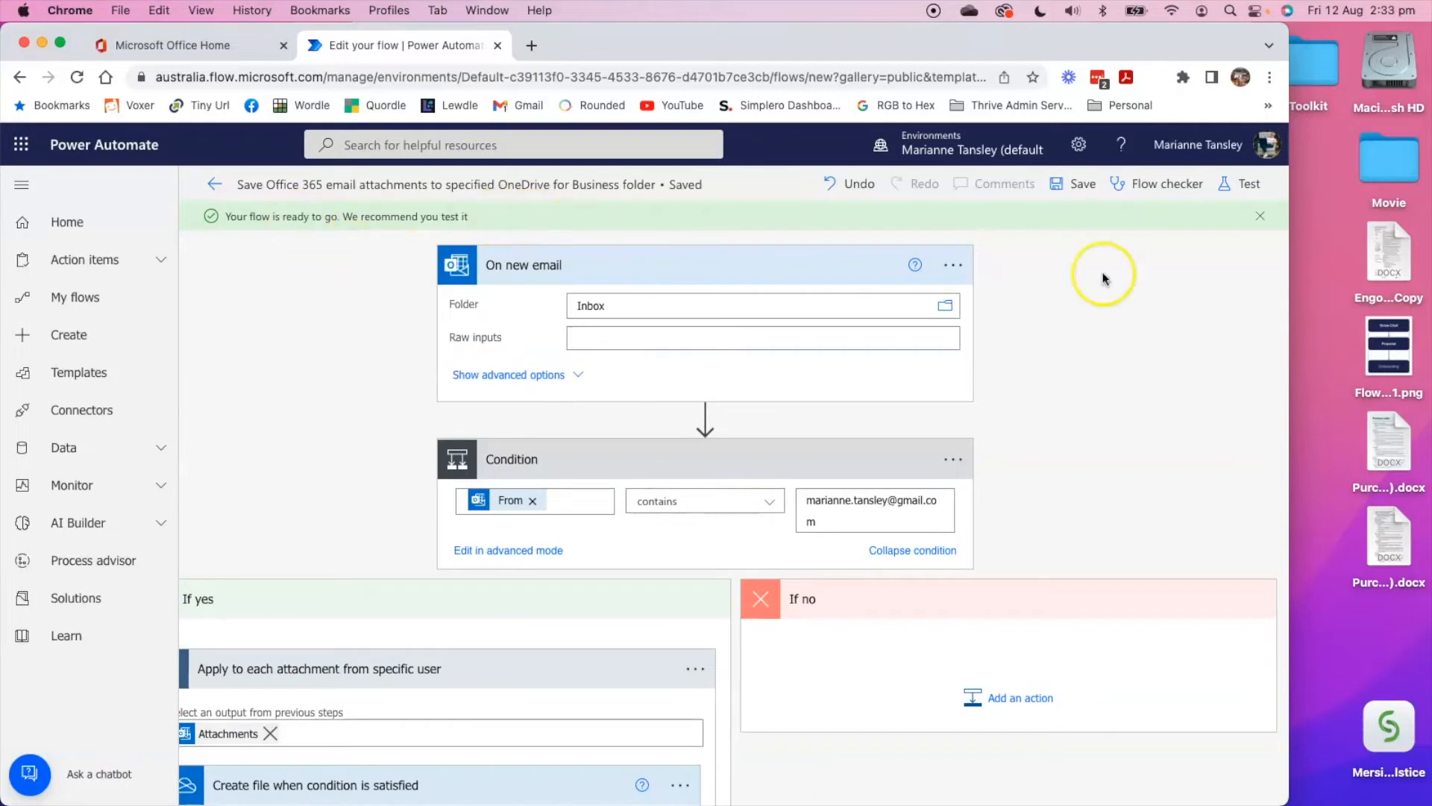
left_click(1240, 183)
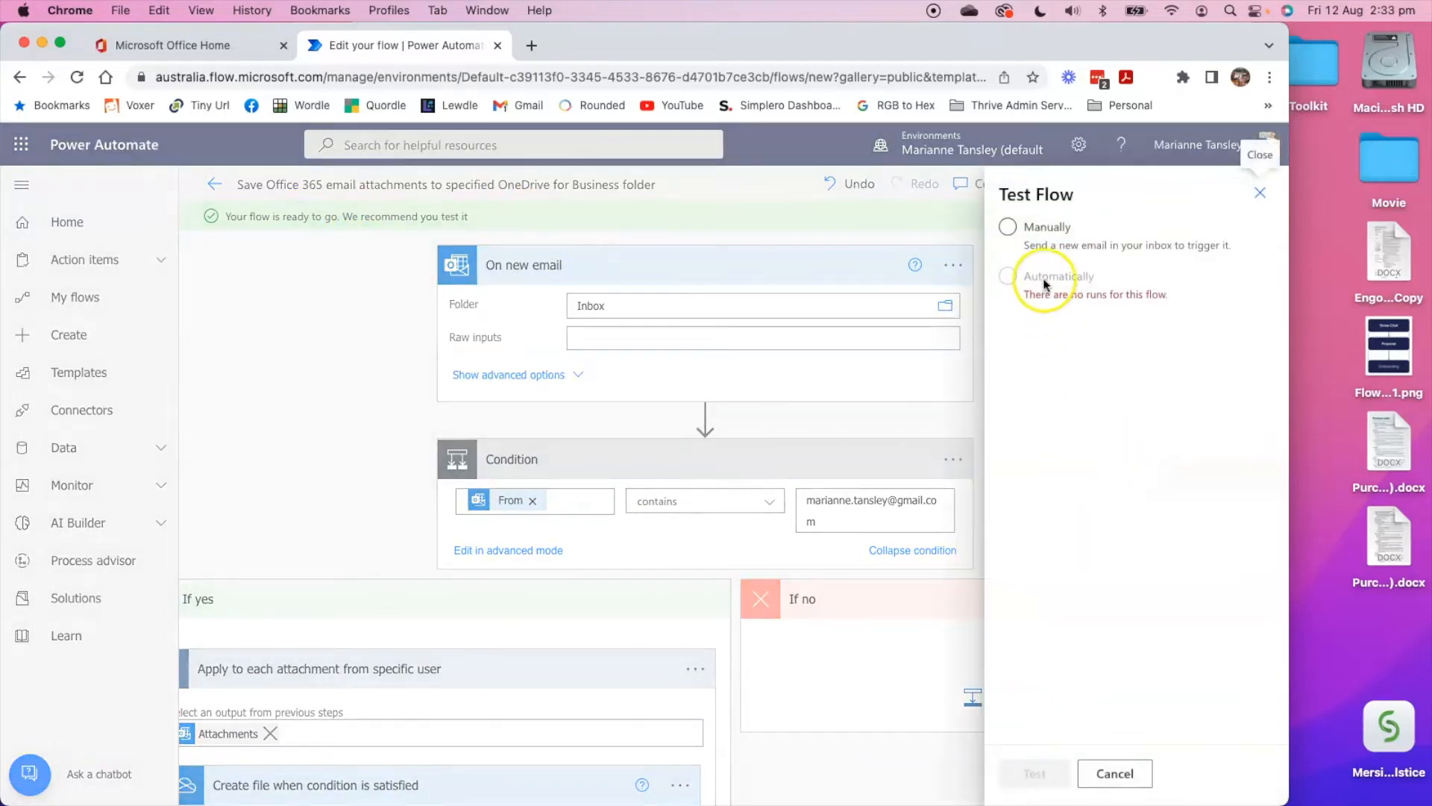
left_click(1010, 229)
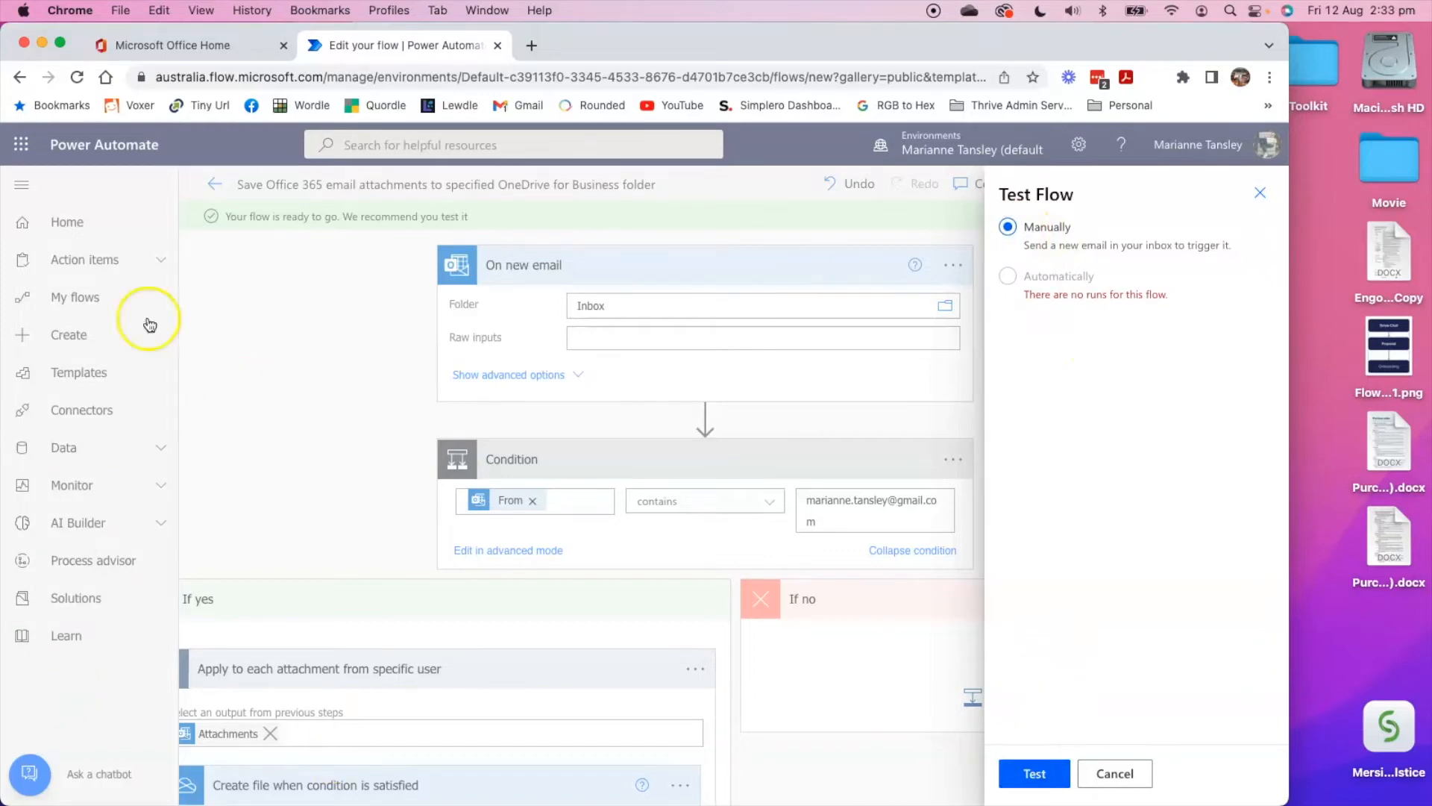
Switch to Gmail in a new browser tab and compose an email to the work email address with the subject "Testing the flow".
left_click(529, 44)
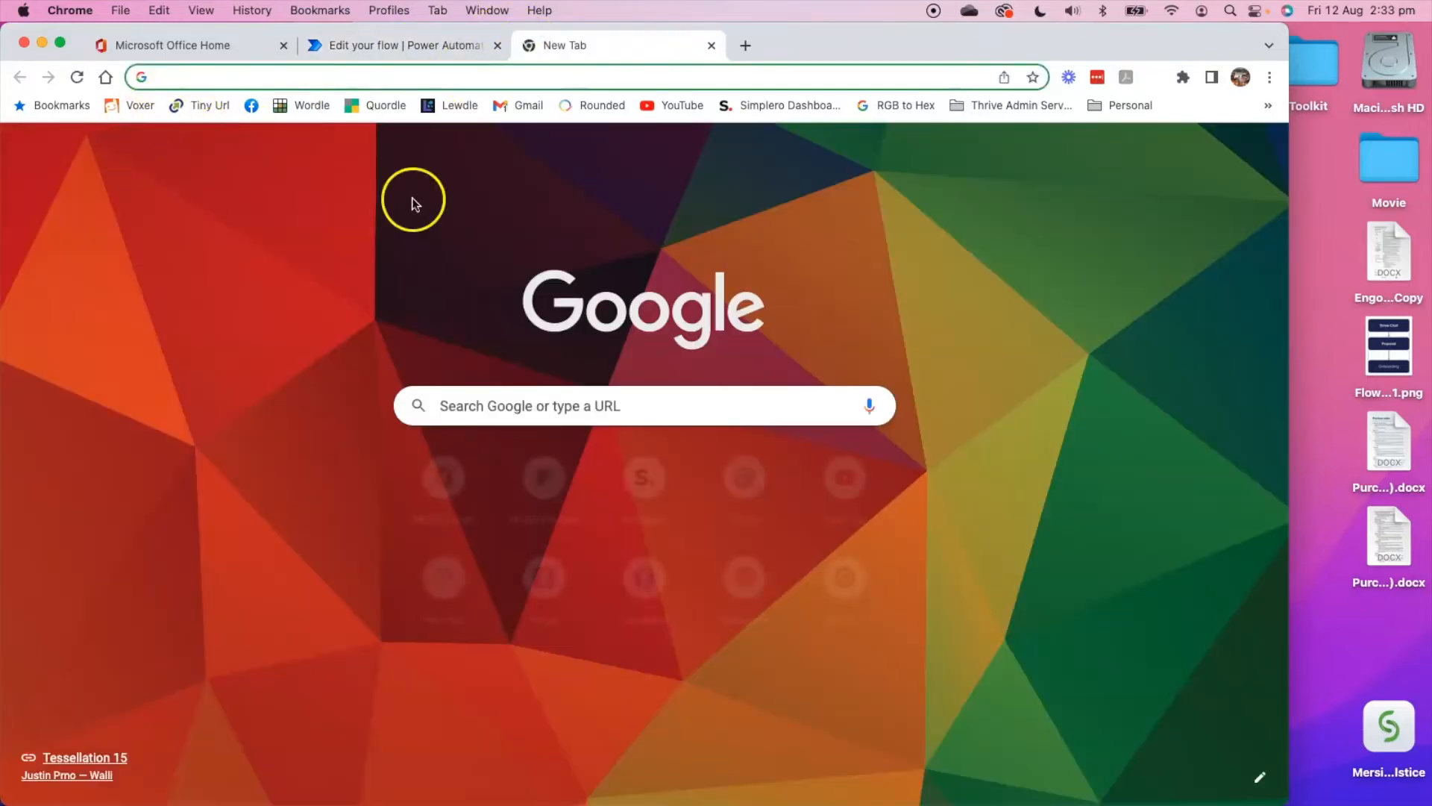
left_click(544, 105)
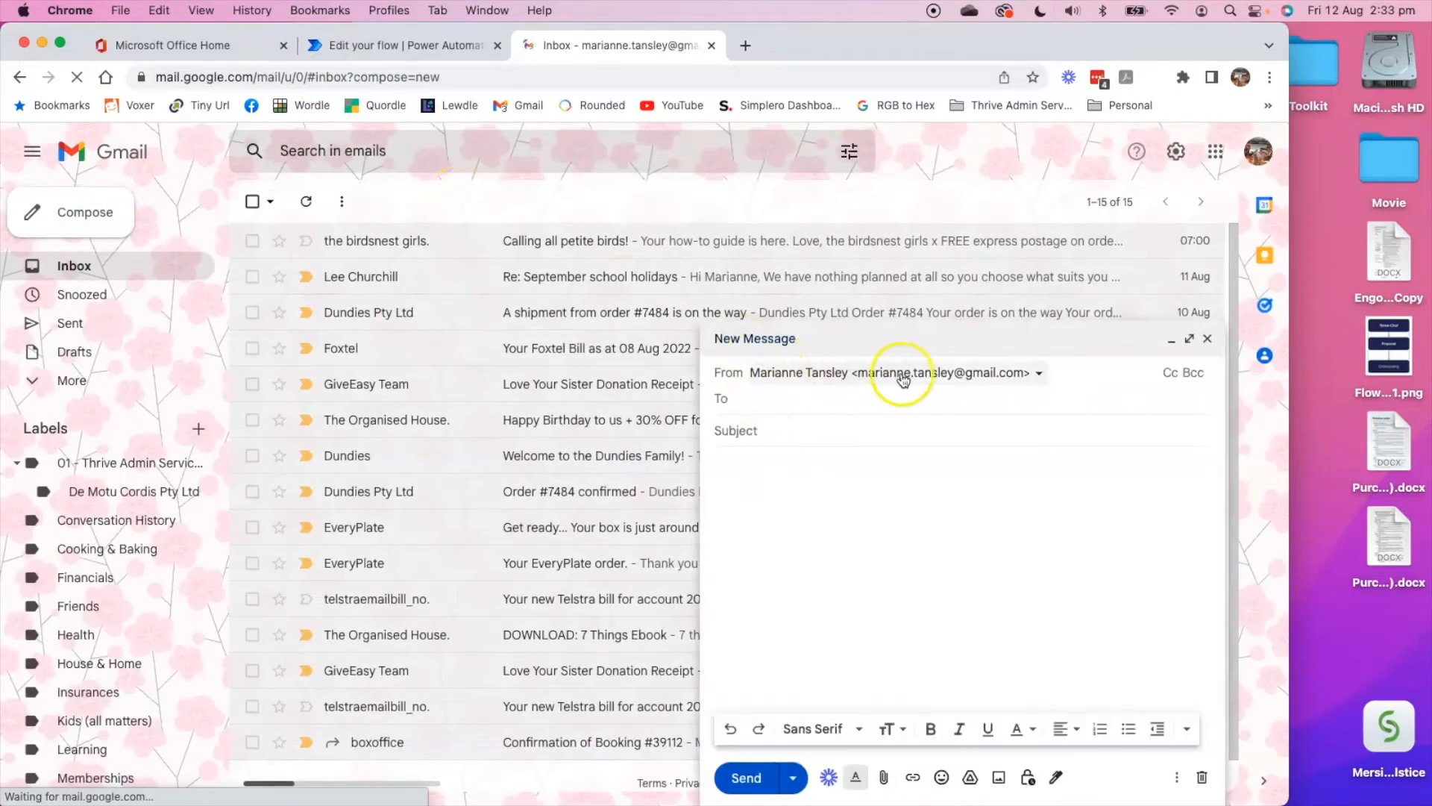
type("marianne@")
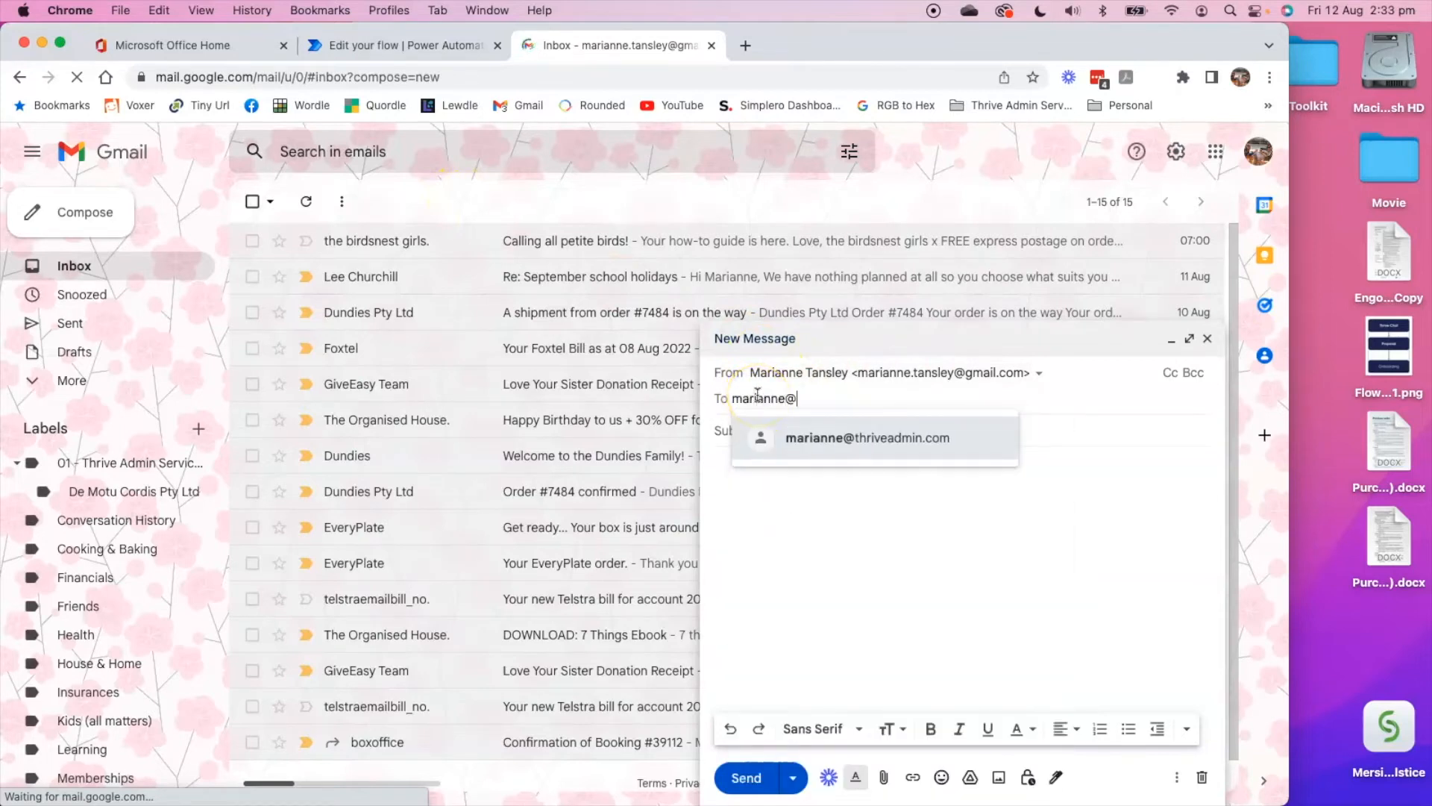
key("Return")
left_click(723, 425)
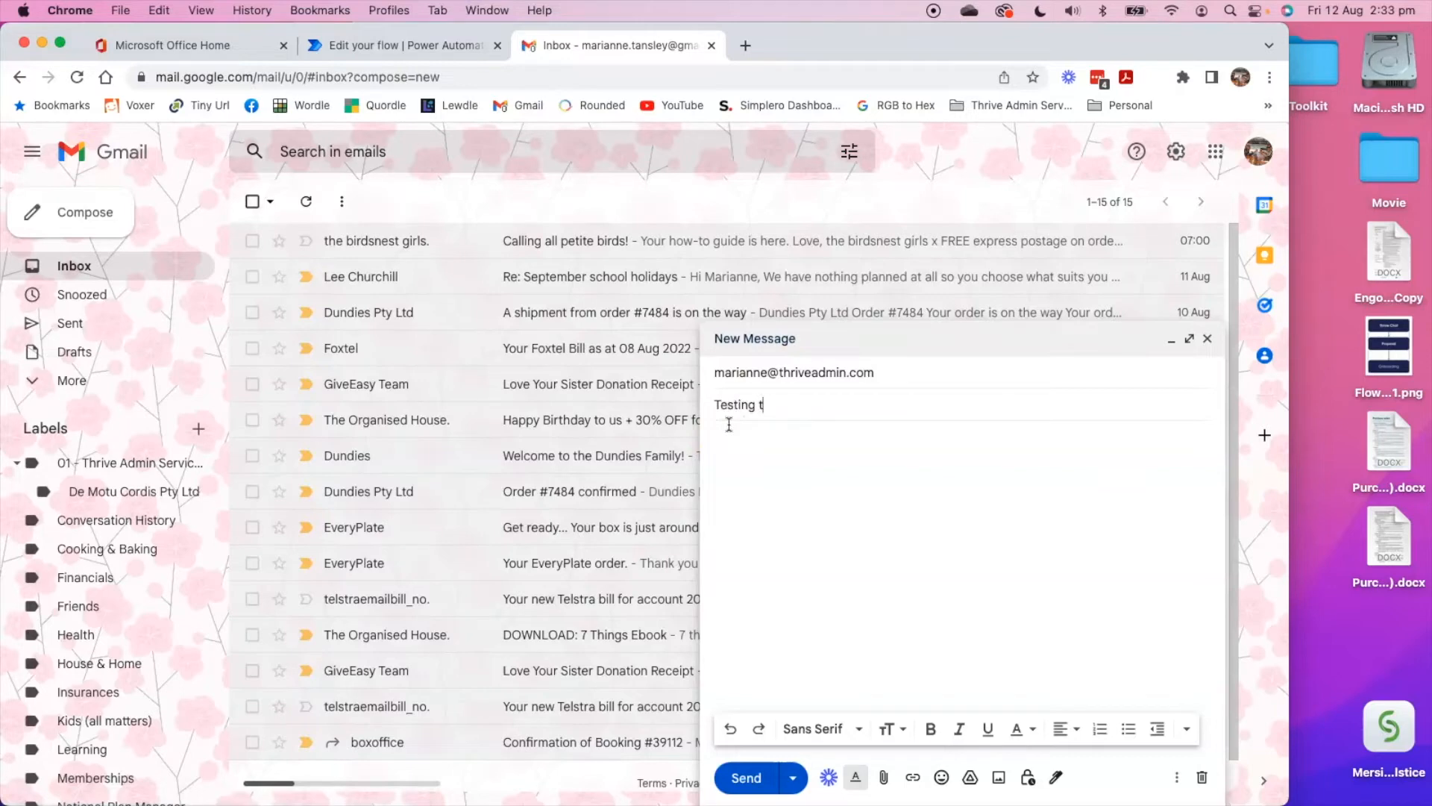
left_click(722, 480)
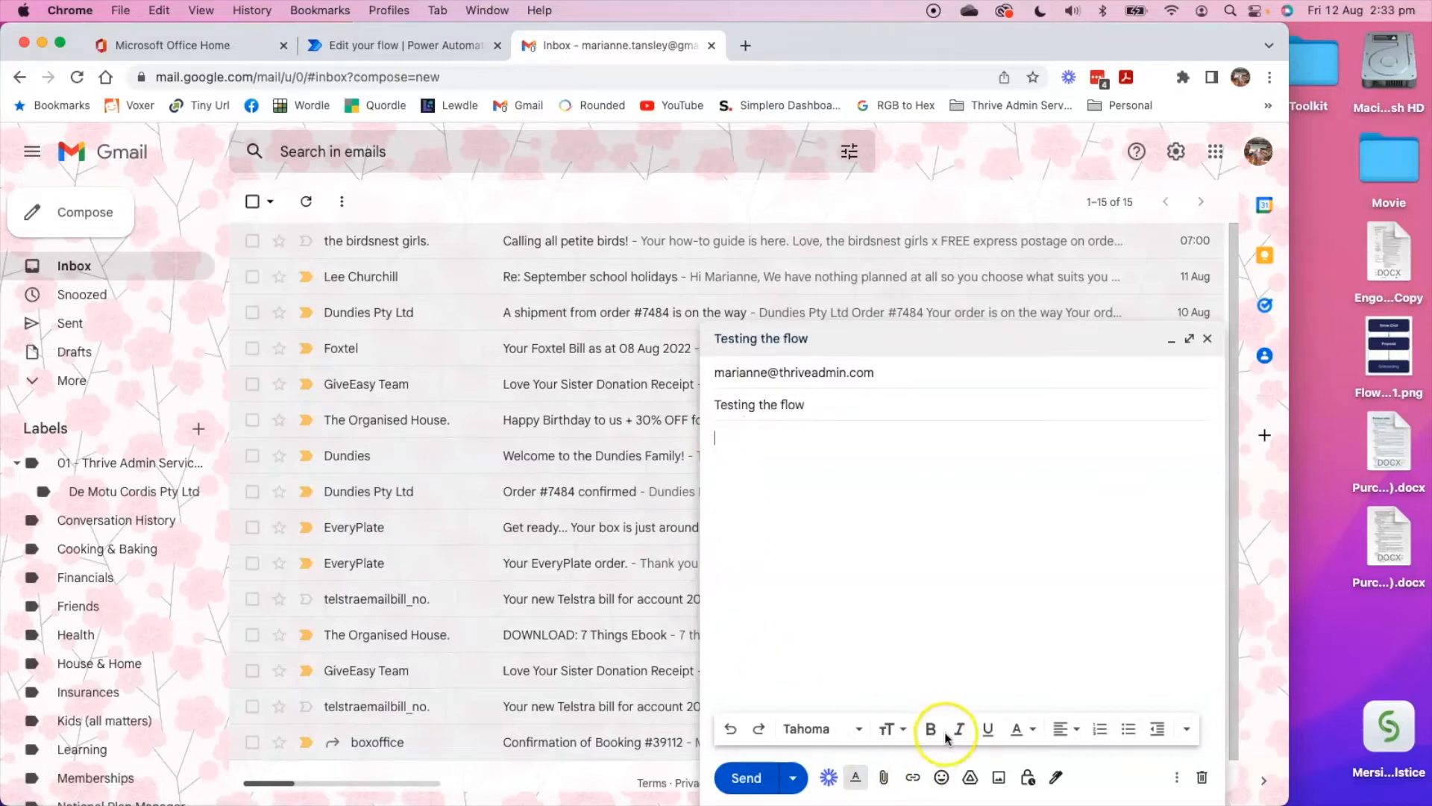
Attach Flow Chart 1.png from the Desktop to the email and send it.
left_click(880, 781)
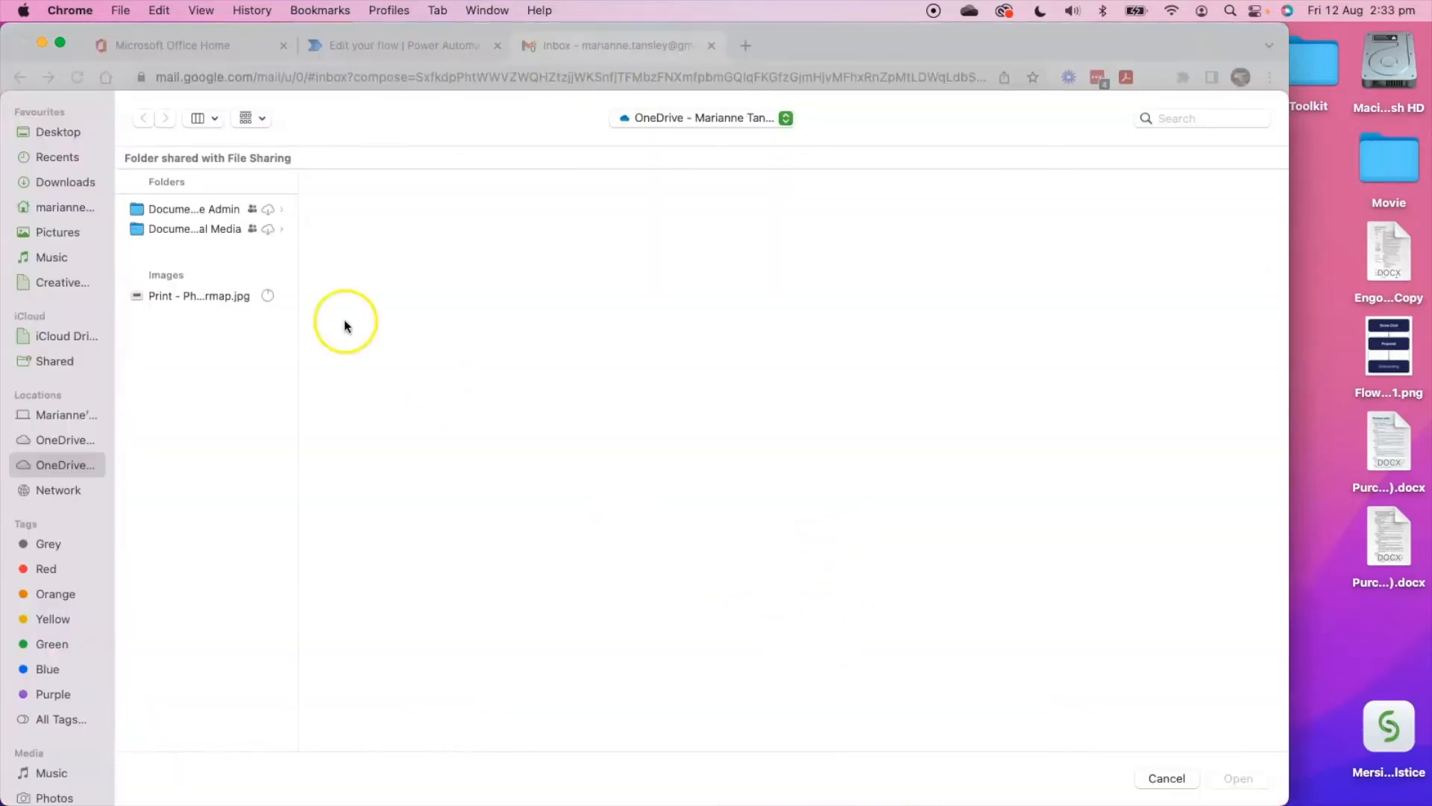
left_click(181, 293)
scroll(172, 522, "down", 2)
scroll(172, 583, "down", 5)
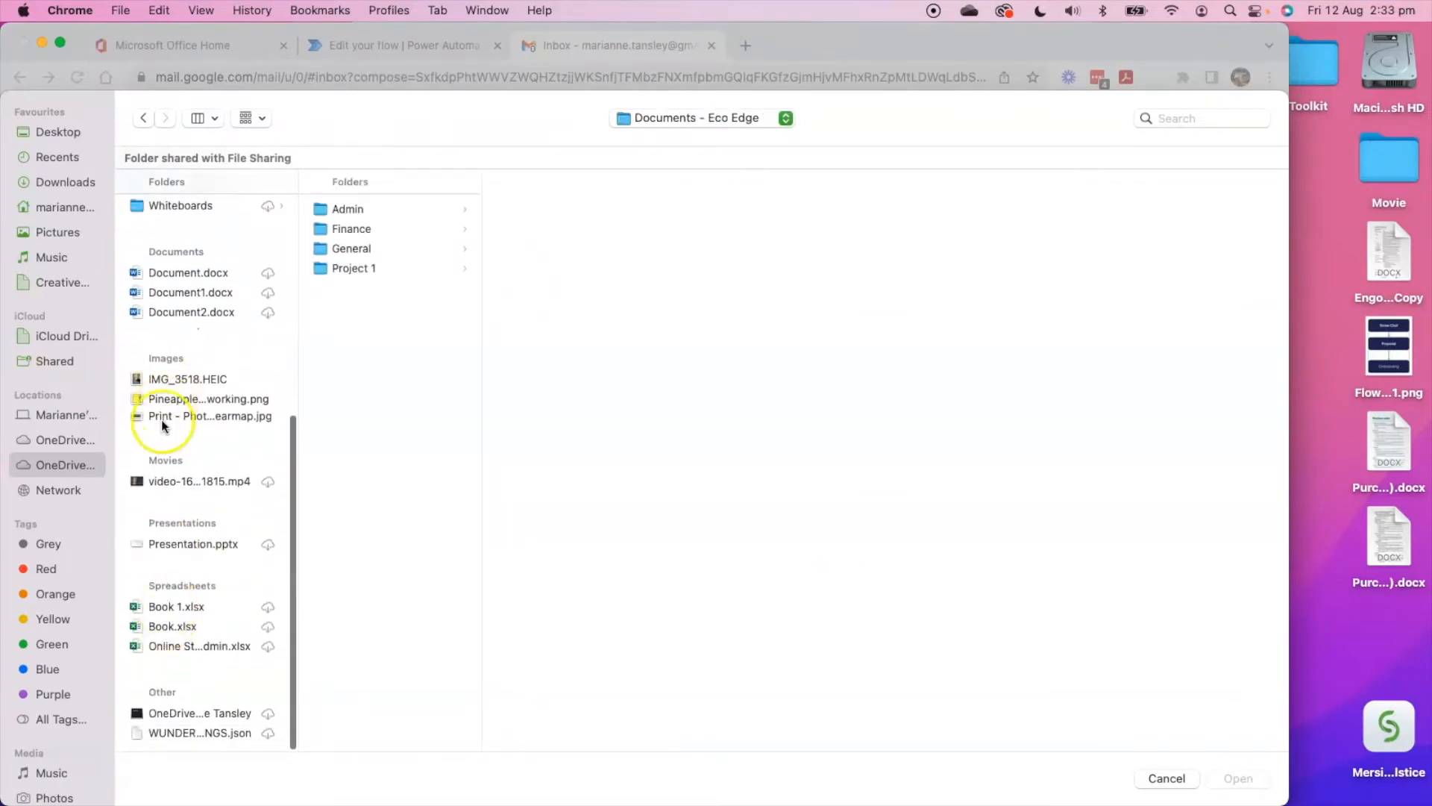
left_click(46, 133)
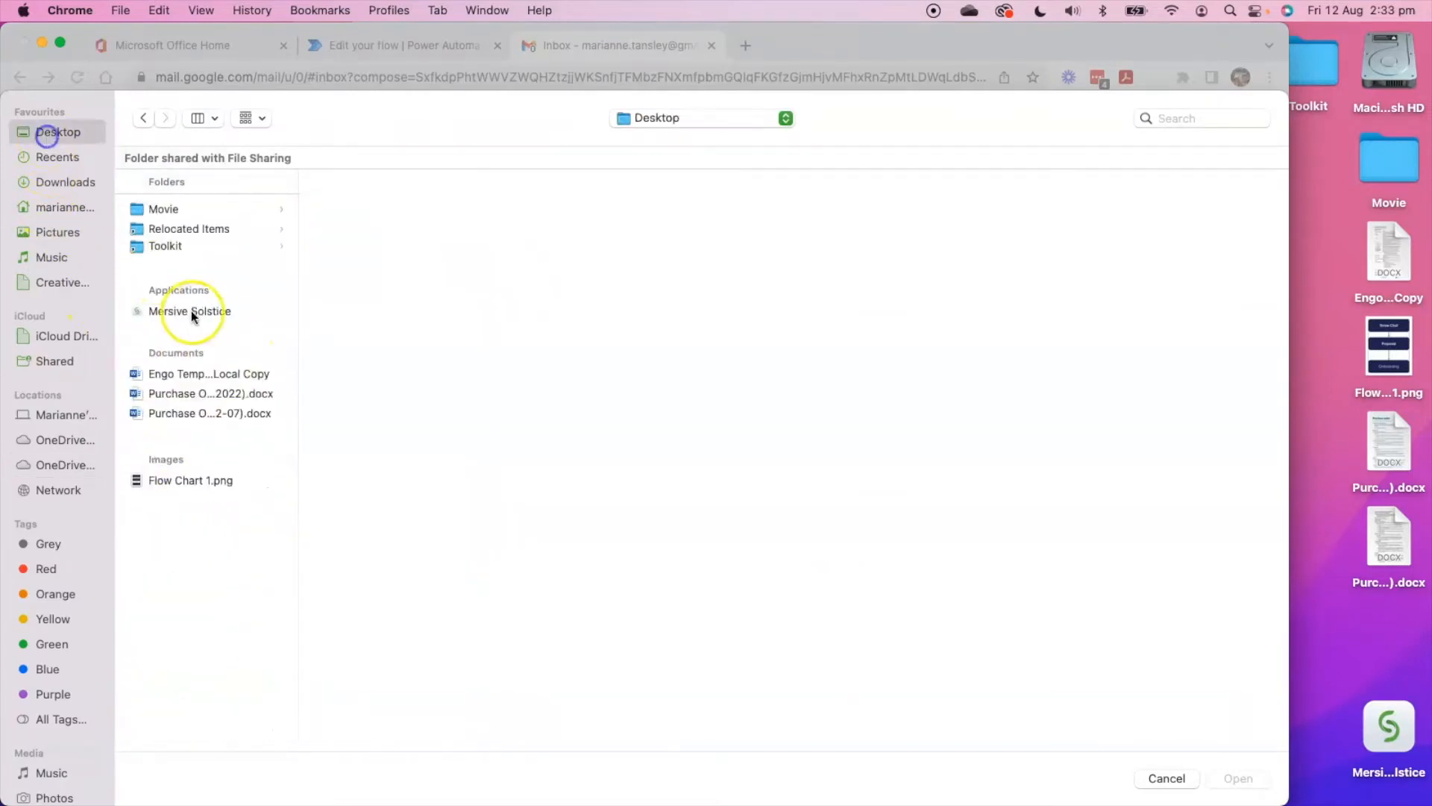
left_click(173, 484)
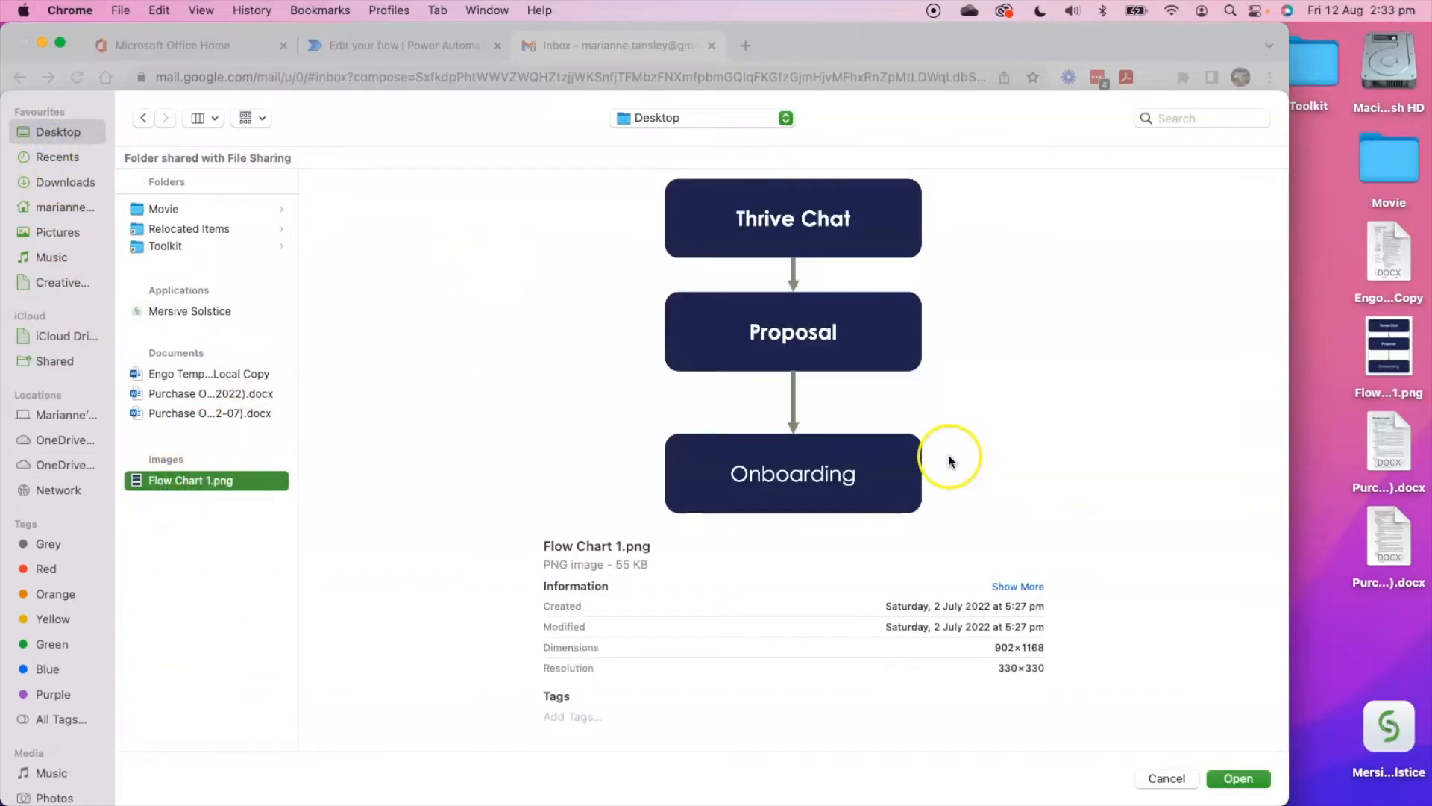
left_click(1237, 779)
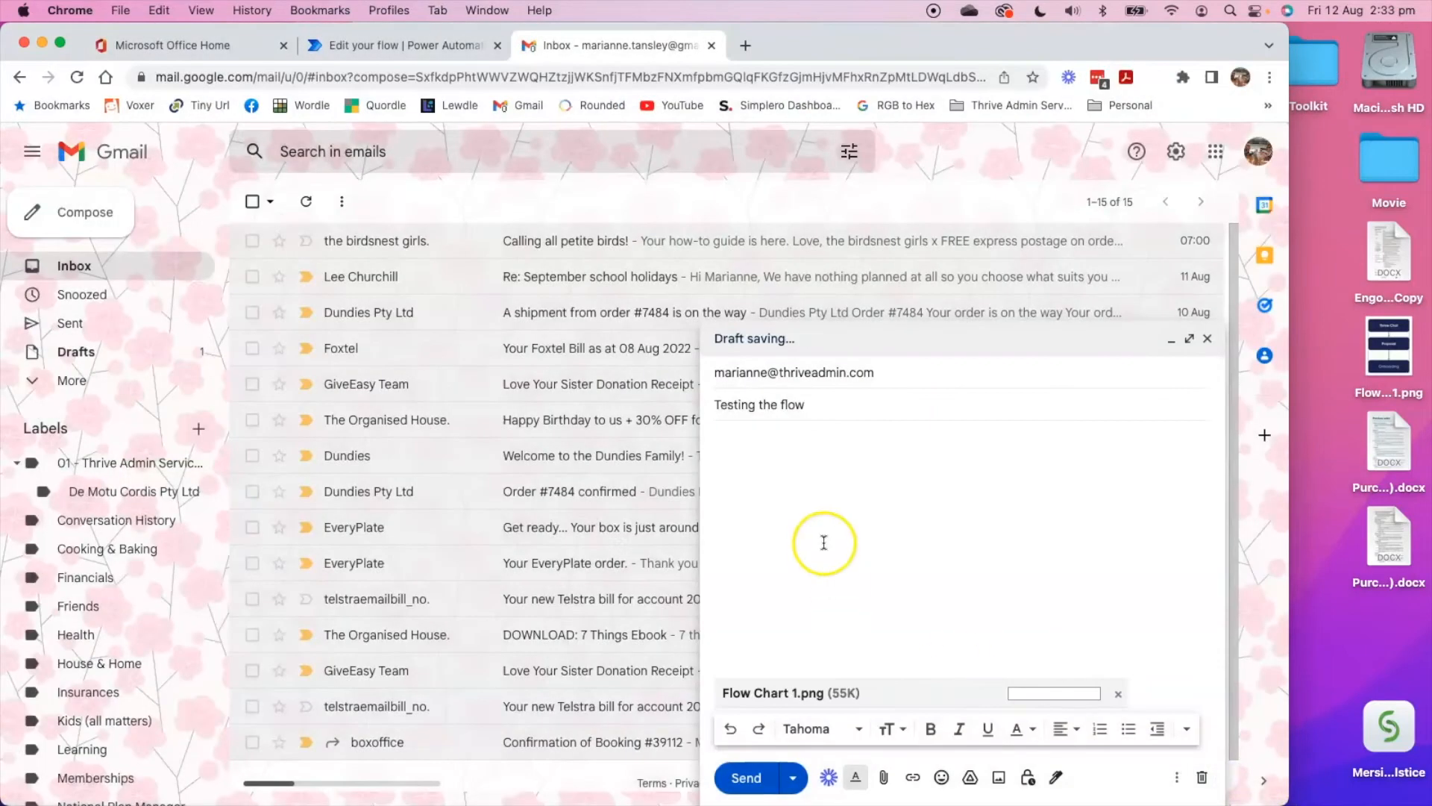
left_click(752, 780)
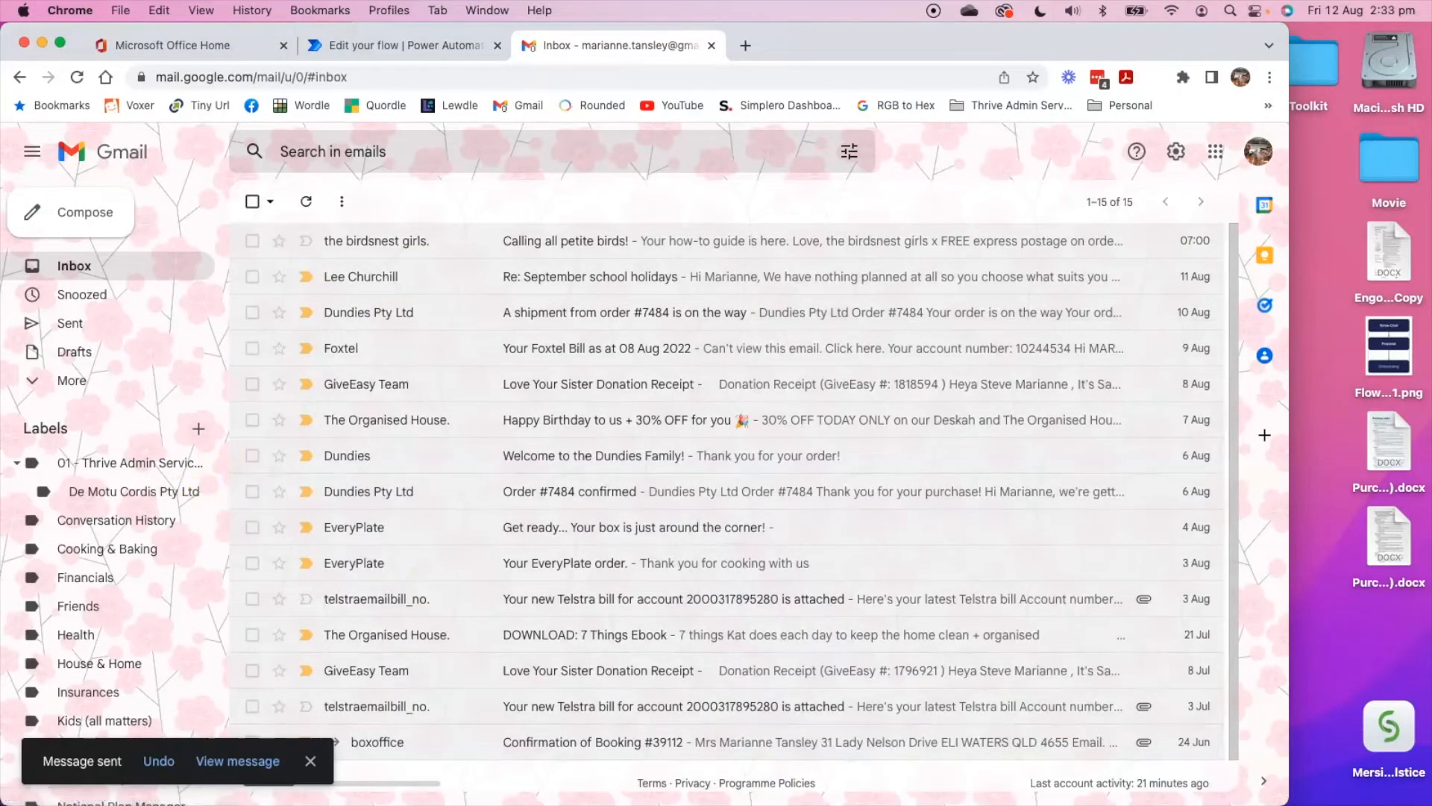
Return to the flow in Power Automate and start the manual test.
left_click(351, 45)
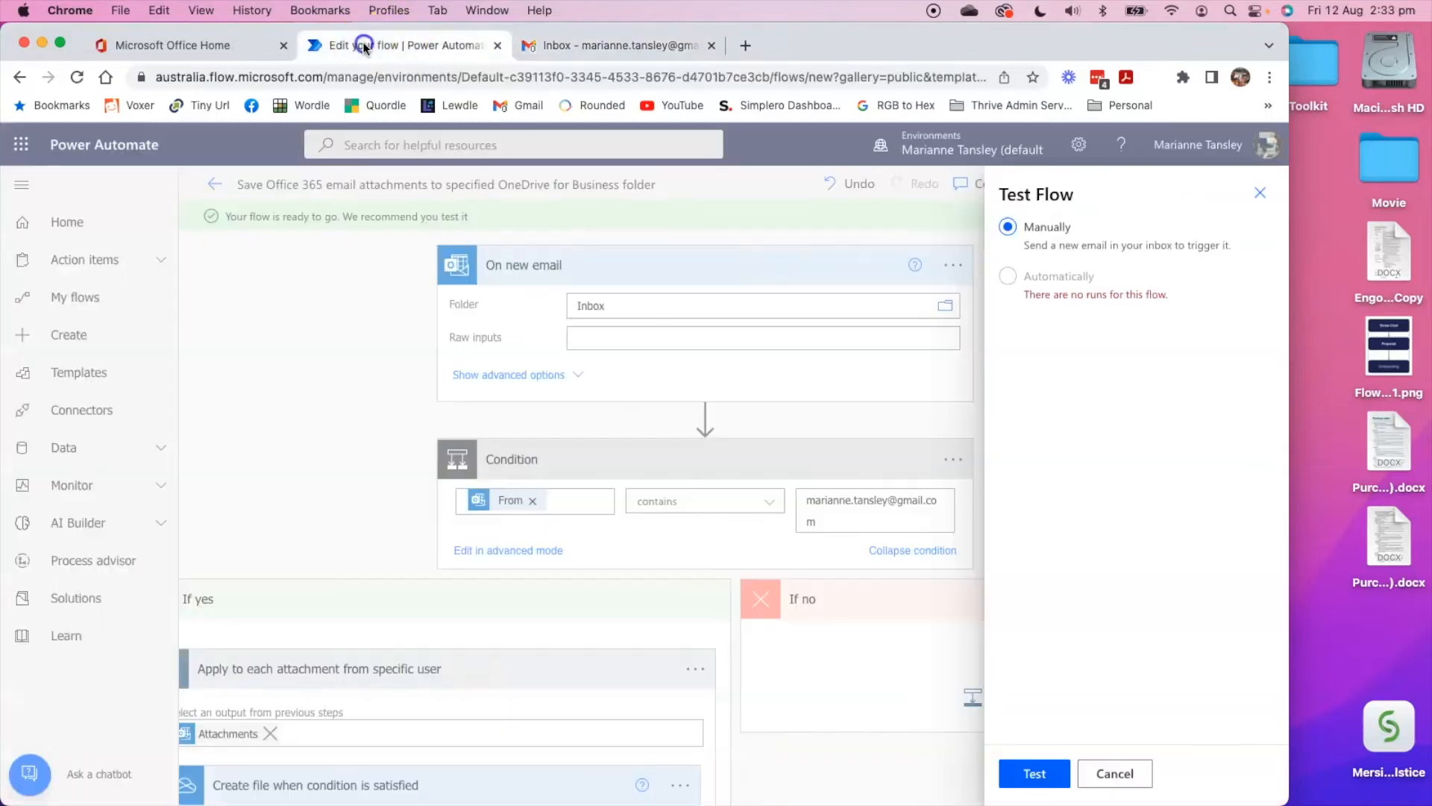
left_click(1037, 776)
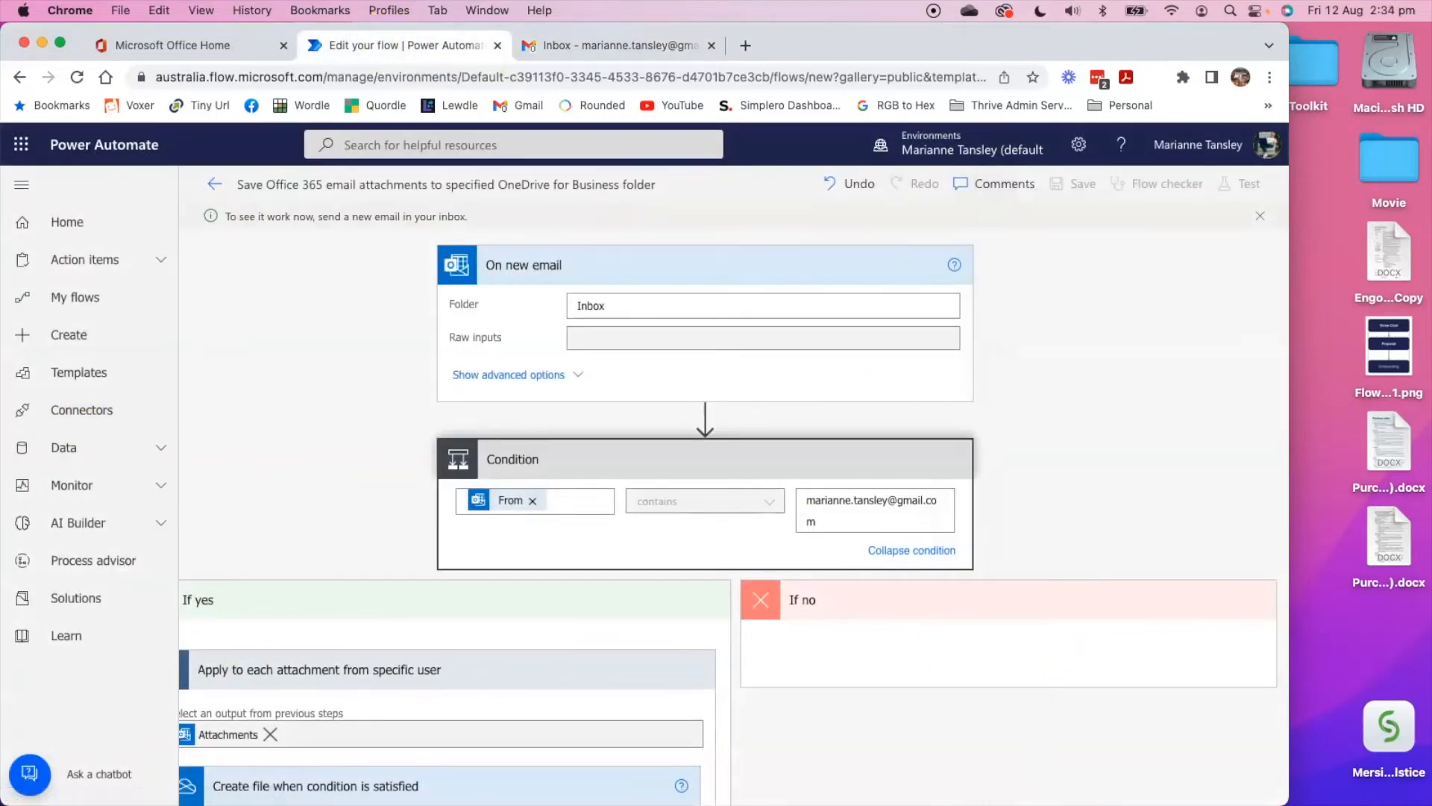
left_click(256, 439)
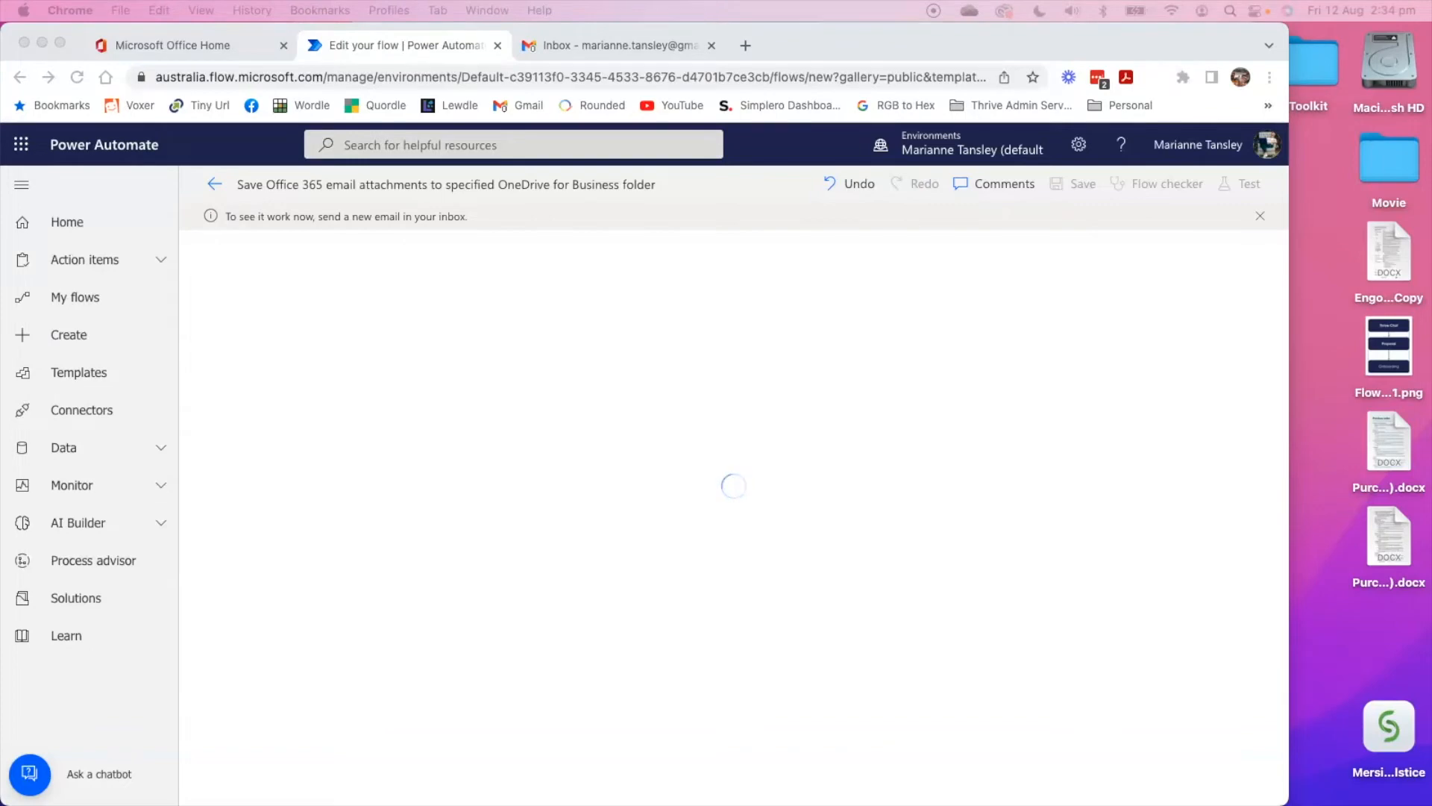
Check the Outlook inbox for the test email, and open the OneDrive folder Reports from MT in Finder to check for the attachment.
left_click_drag(2, 52, 310, 88)
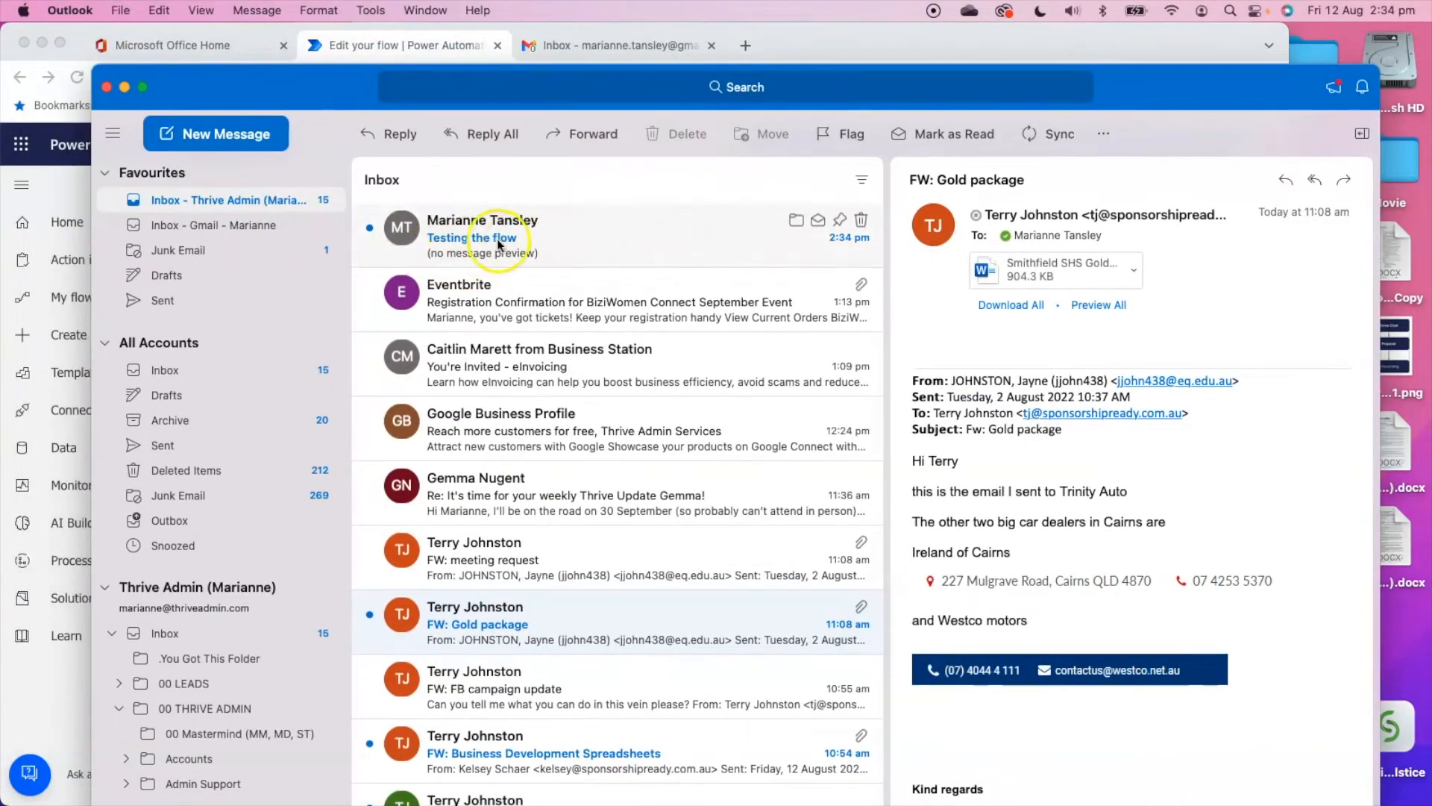
left_click_drag(296, 87, 1, 87)
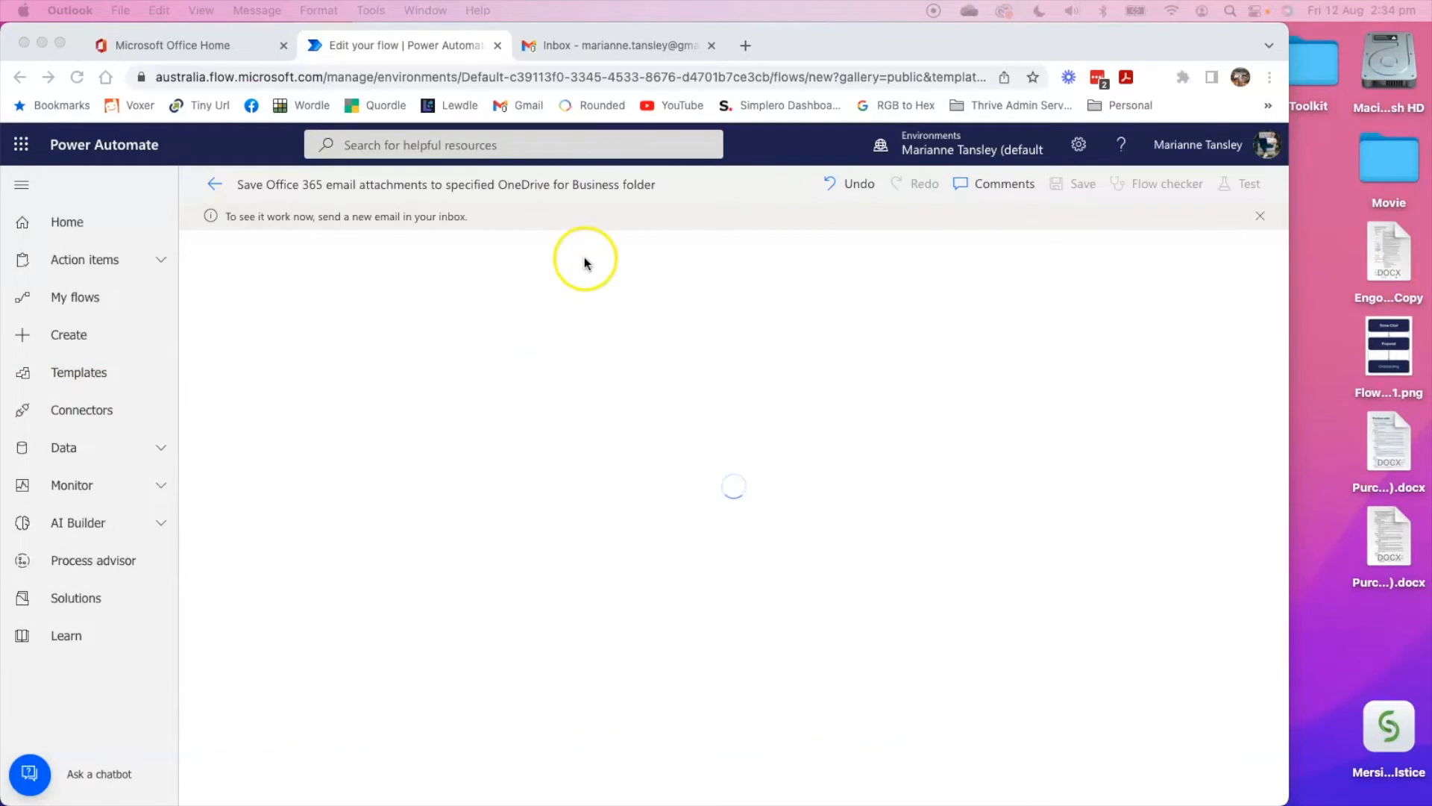
mouse_move(398, 801)
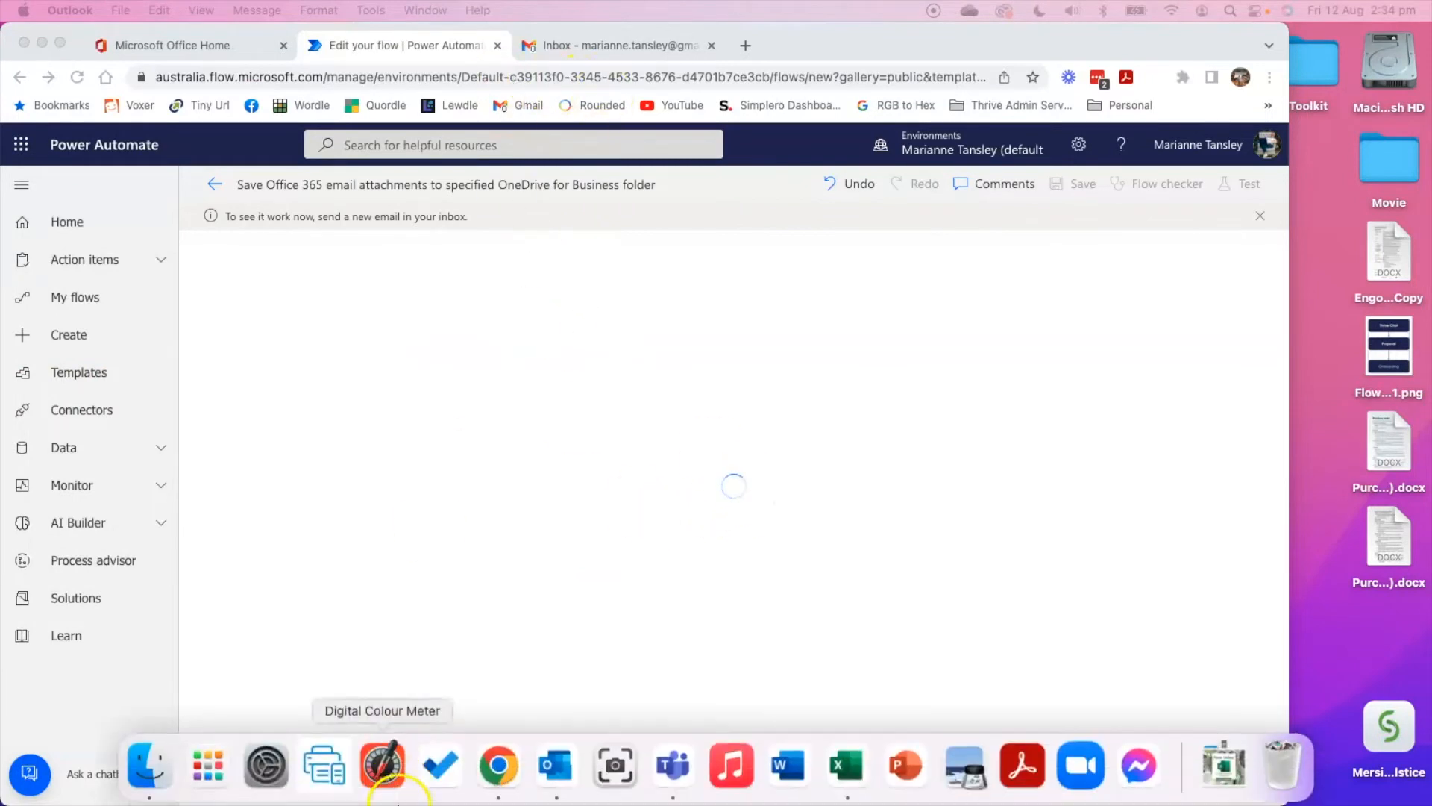
left_click(149, 764)
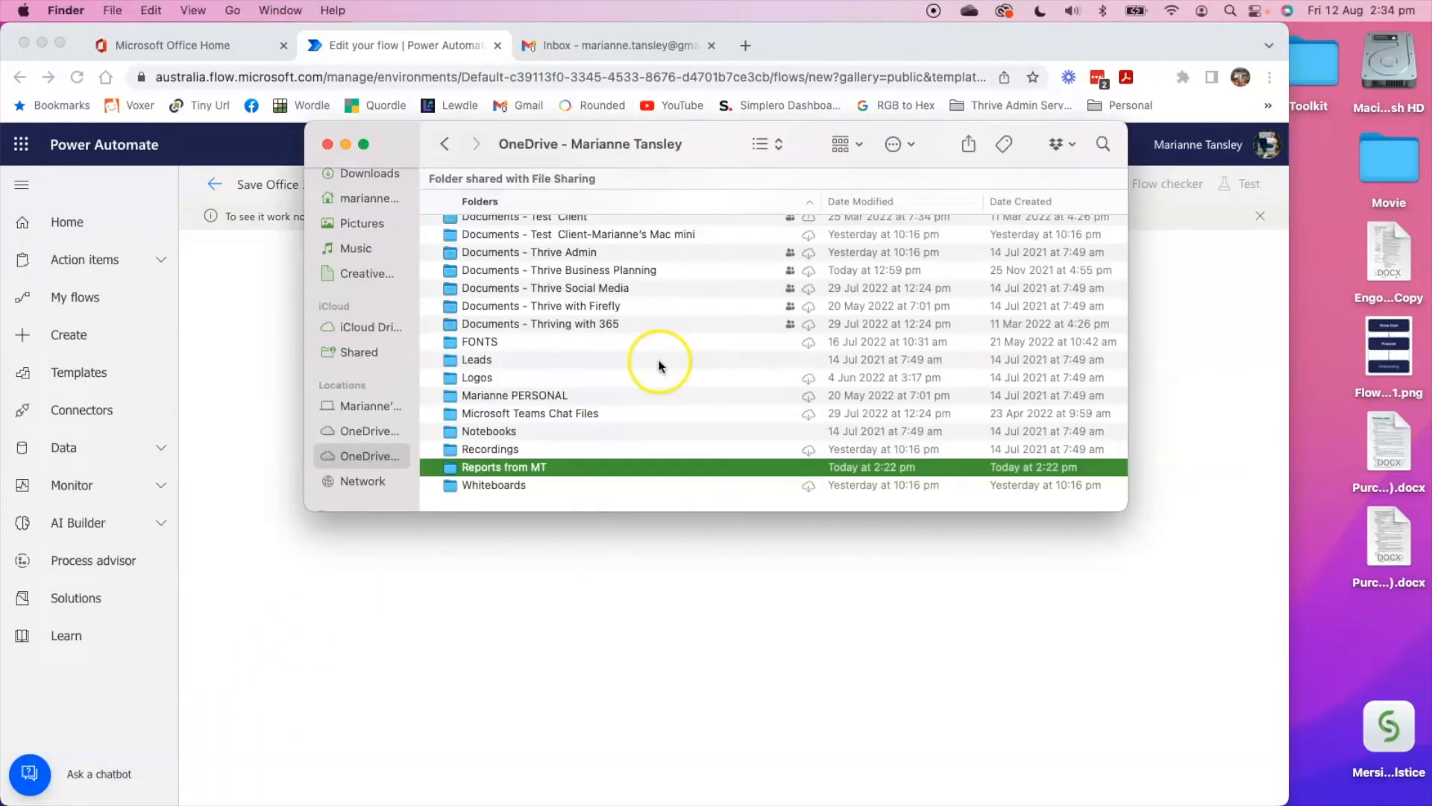
double_click(495, 469)
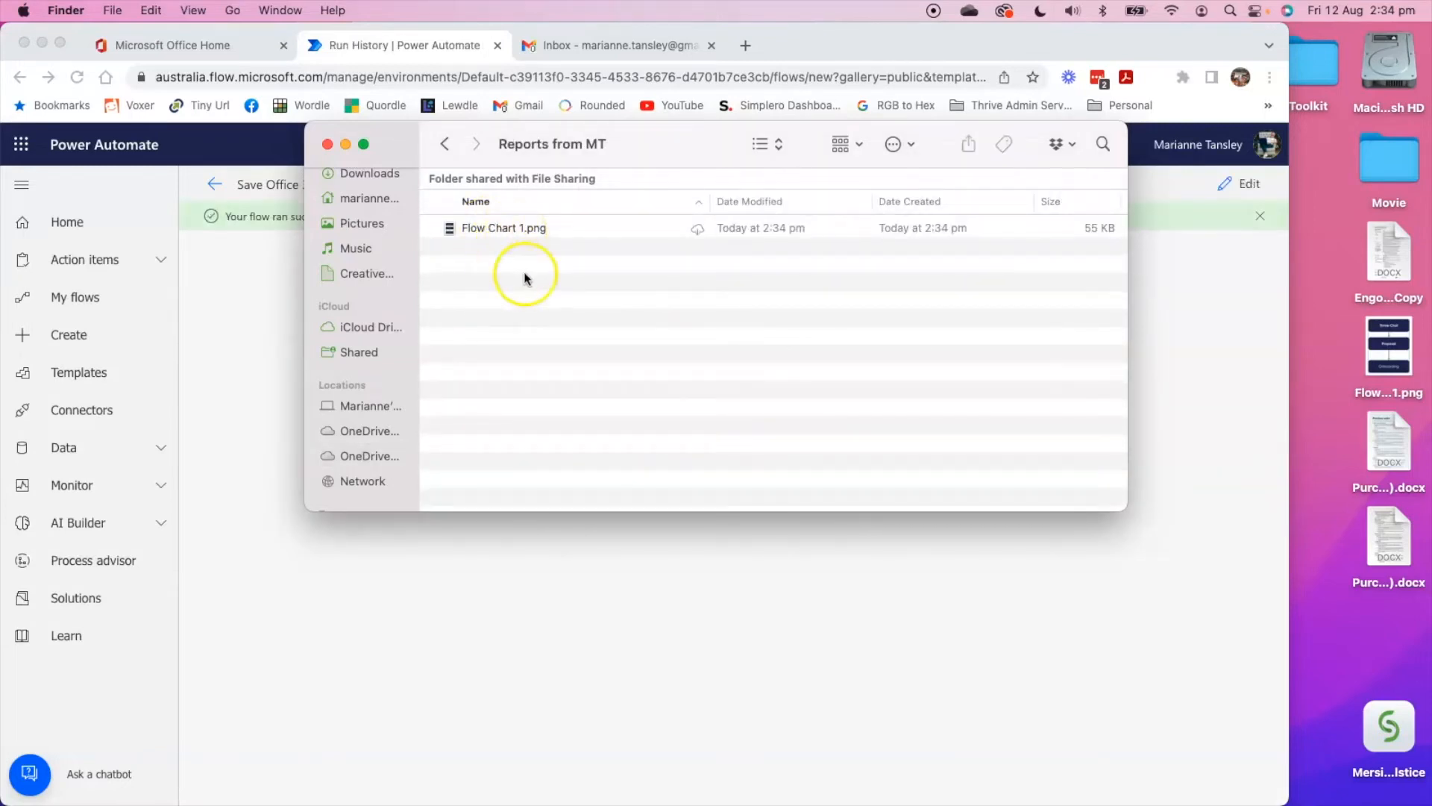
Return from Finder to the flow run and examine the details of the On new email trigger, the Condition and the Apply to each action.
left_click(516, 230)
left_click_drag(639, 144, 1, 209)
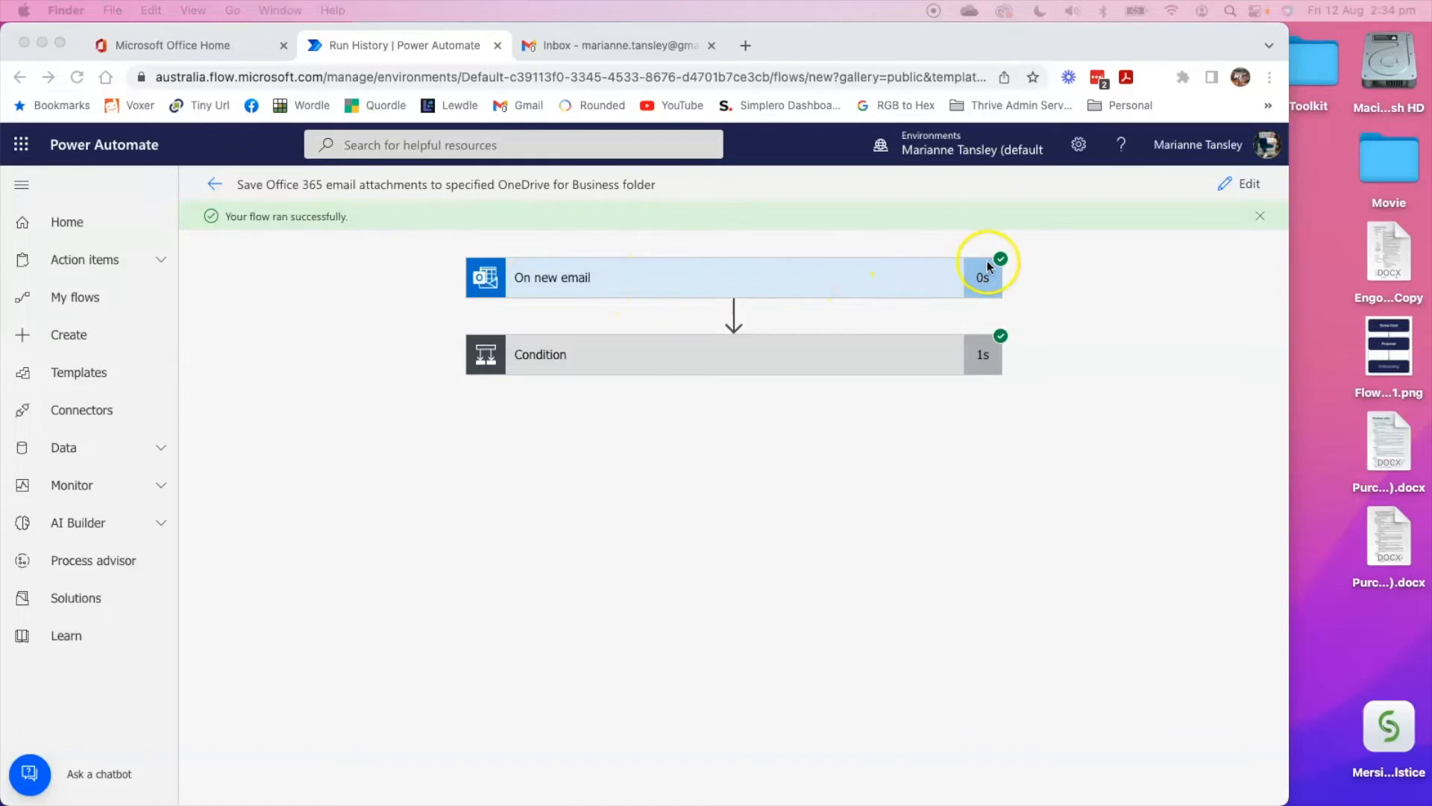
left_click(552, 280)
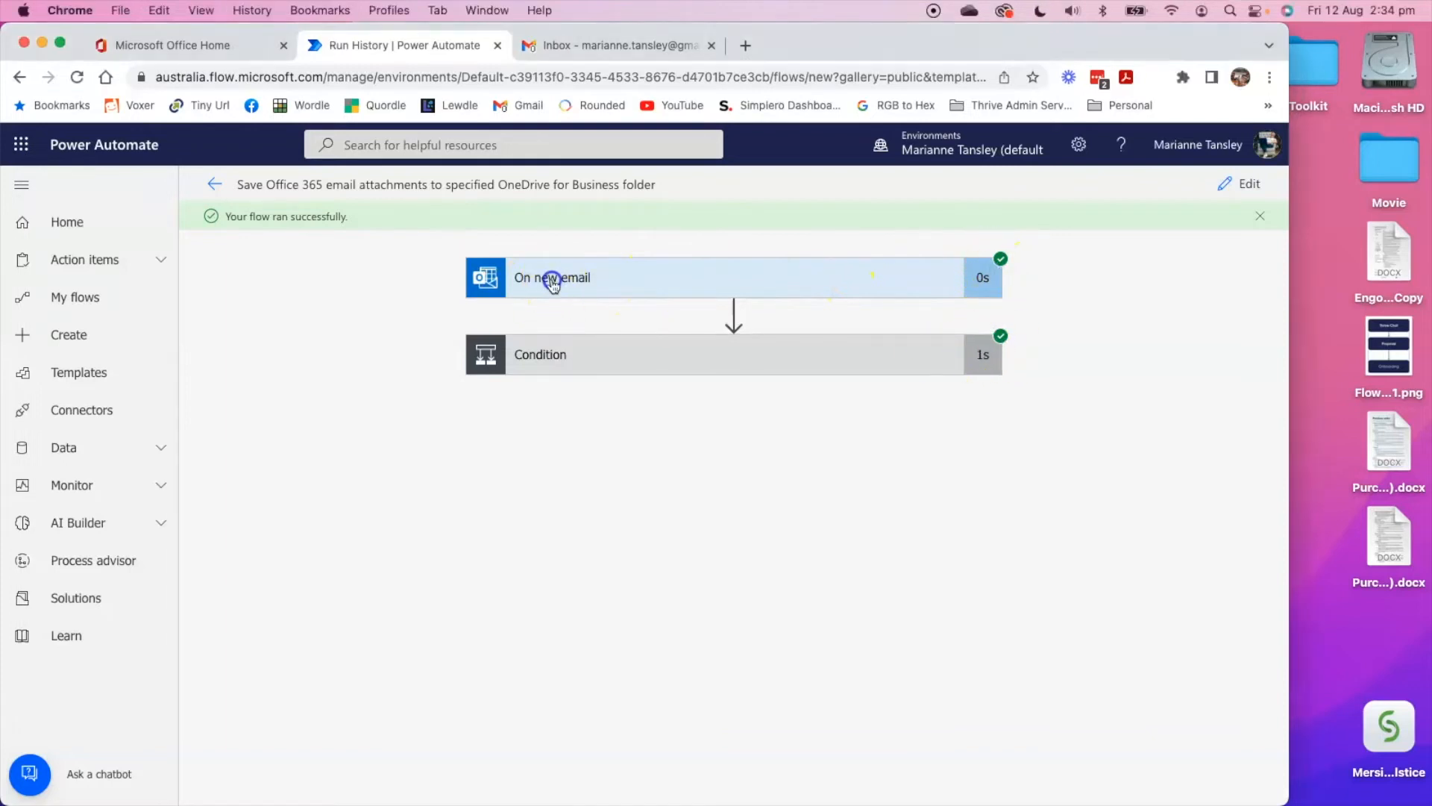
scroll(547, 423, "down", 2)
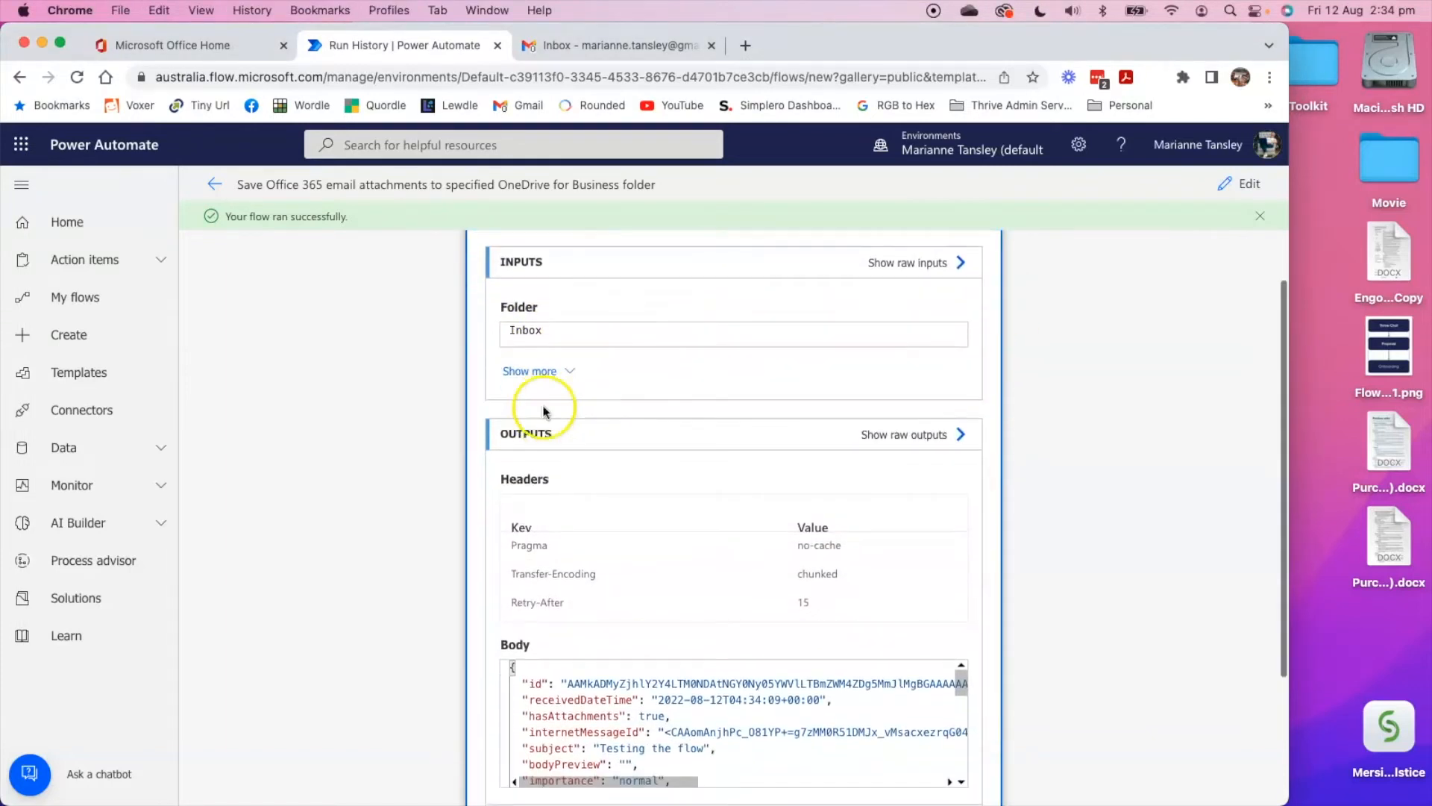
scroll(601, 608, "down", 3)
scroll(585, 689, "down", 5)
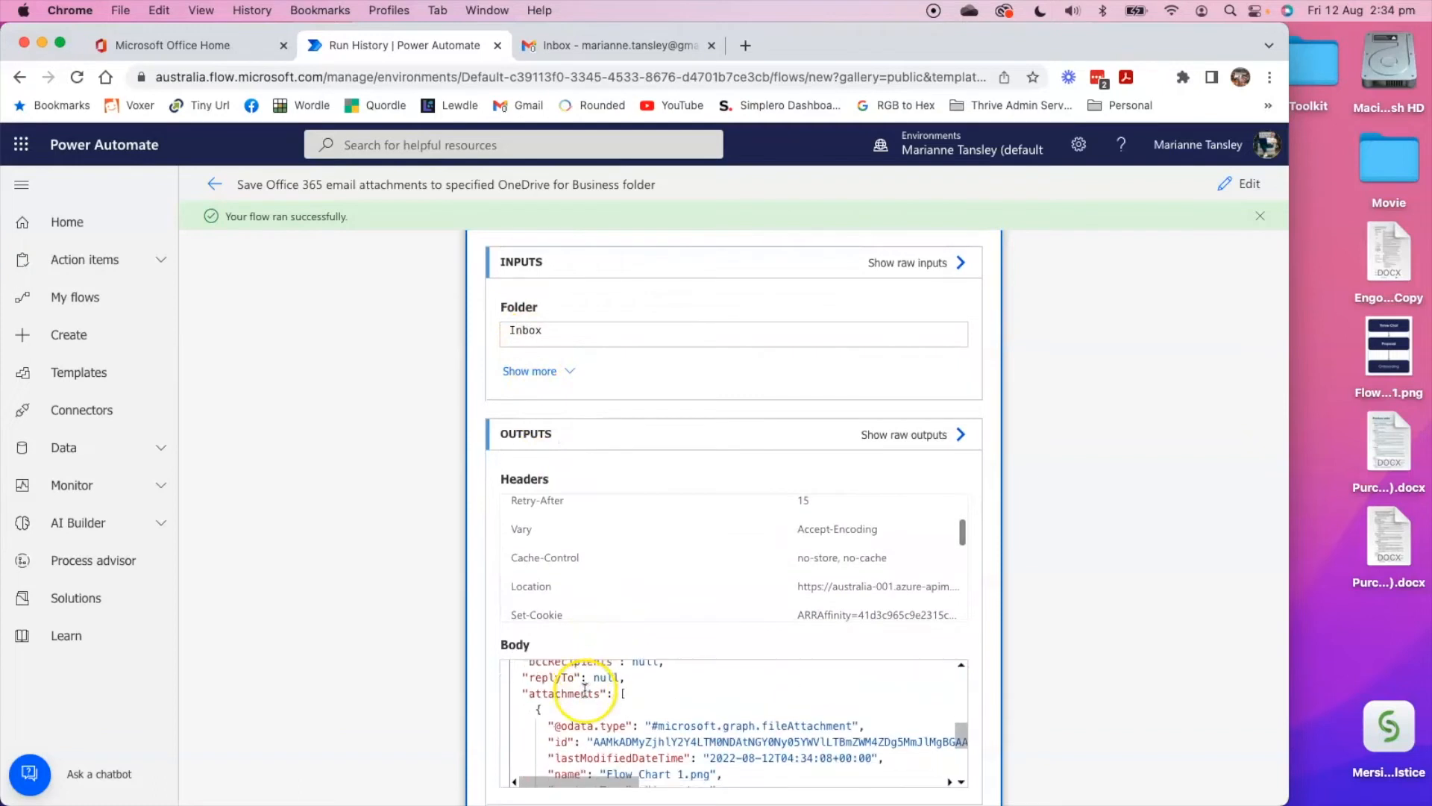
scroll(906, 457, "up", 2)
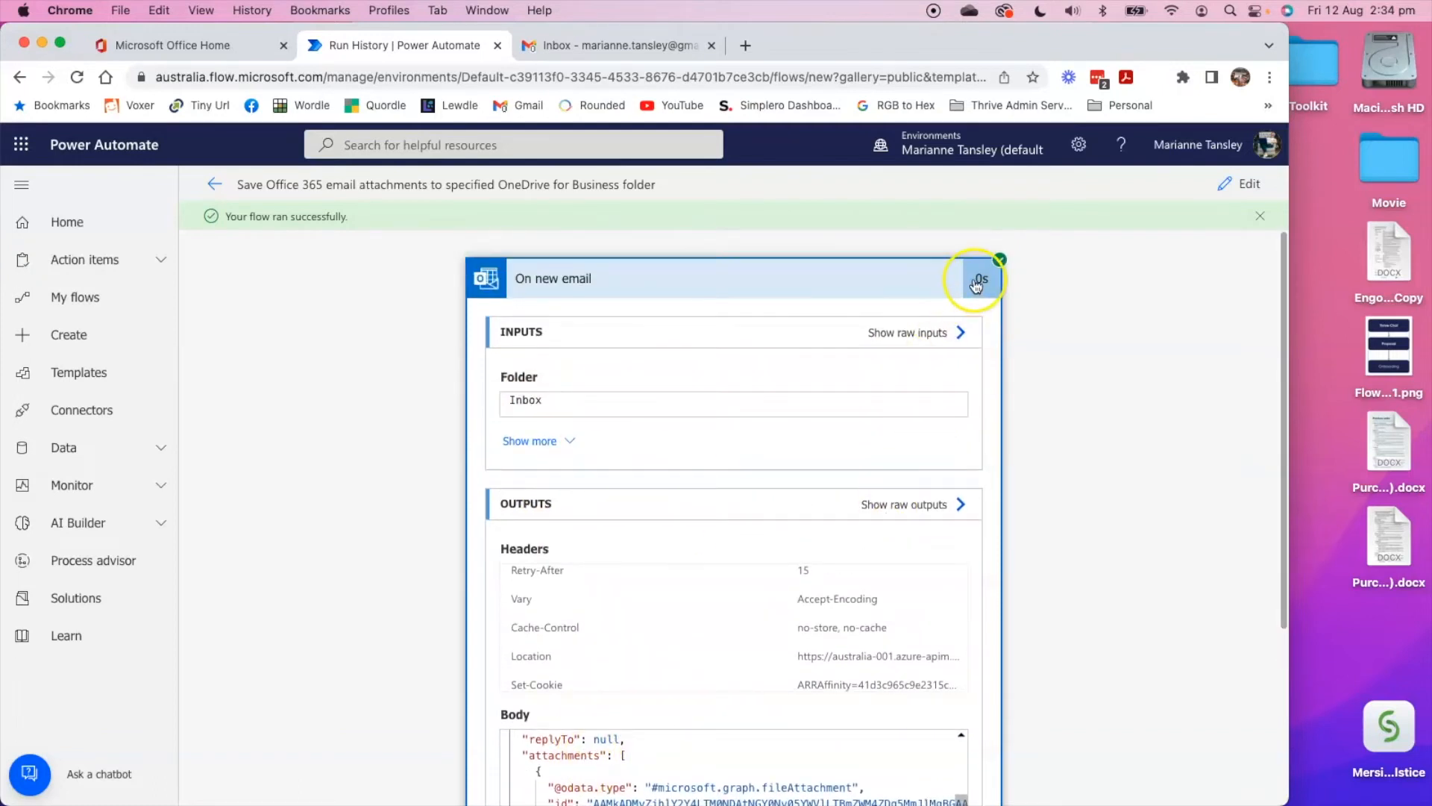
left_click(920, 278)
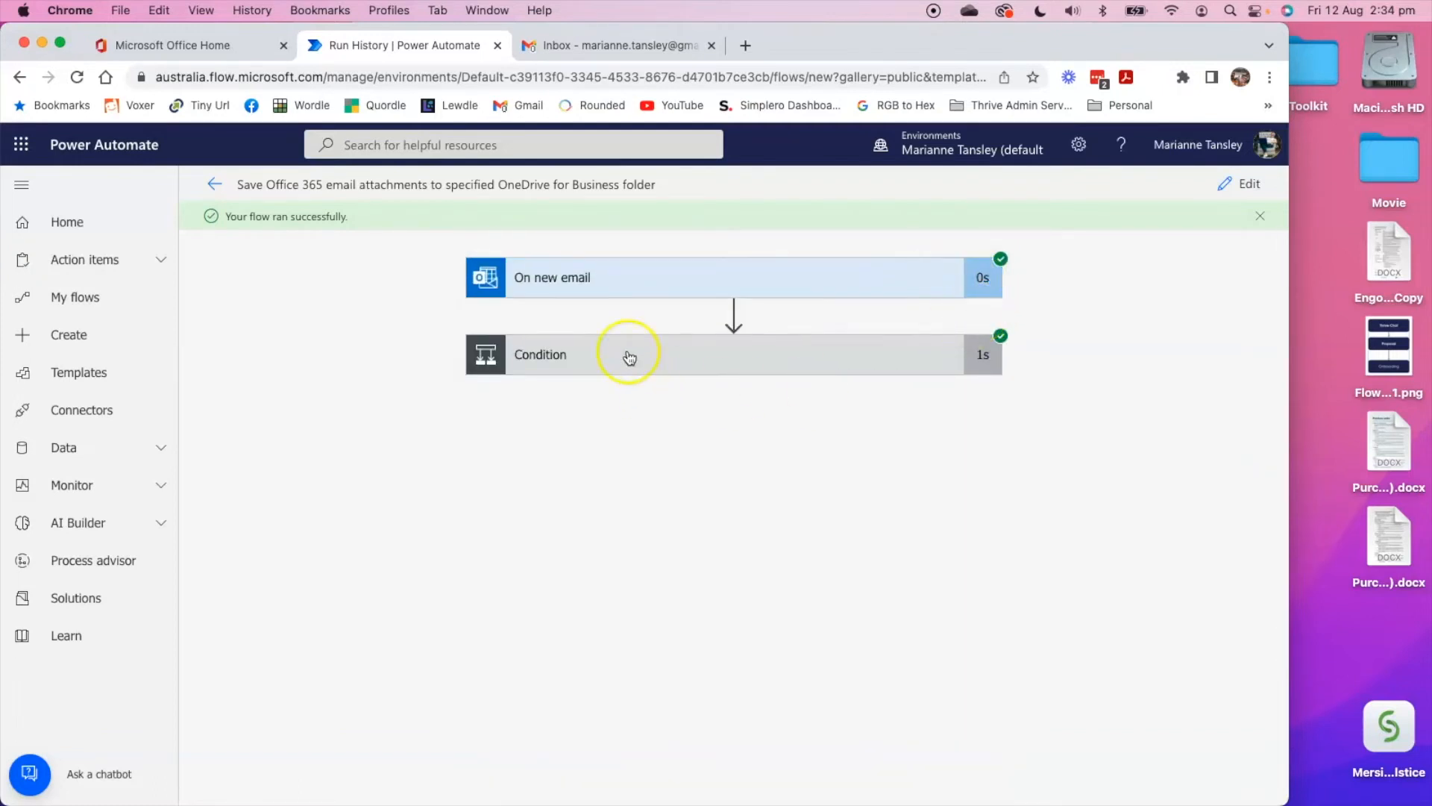
left_click(629, 357)
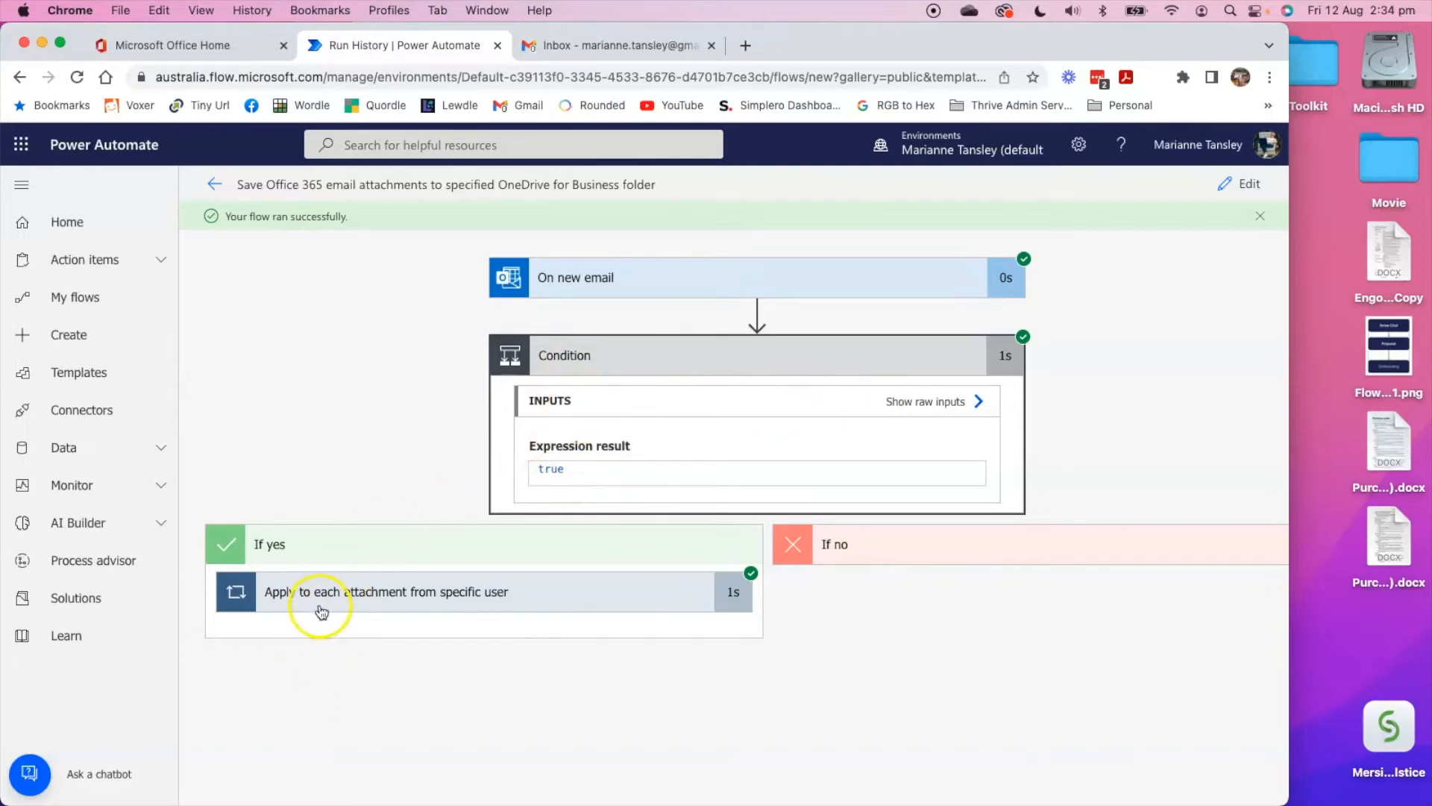
left_click(349, 600)
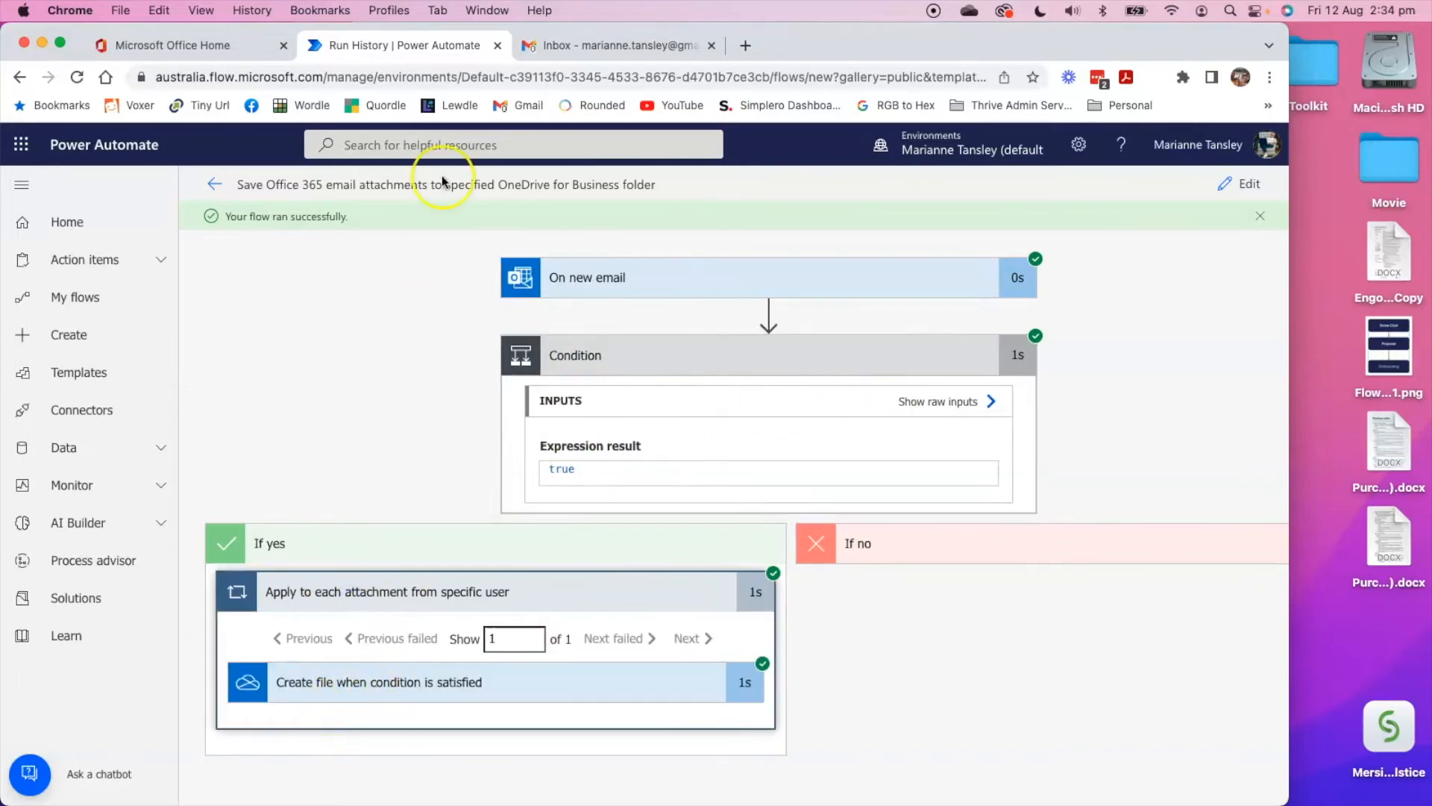
Switch to Gmail and send an email without an attachment to the work email address, with the subject "Testing the flow 2".
left_click(560, 47)
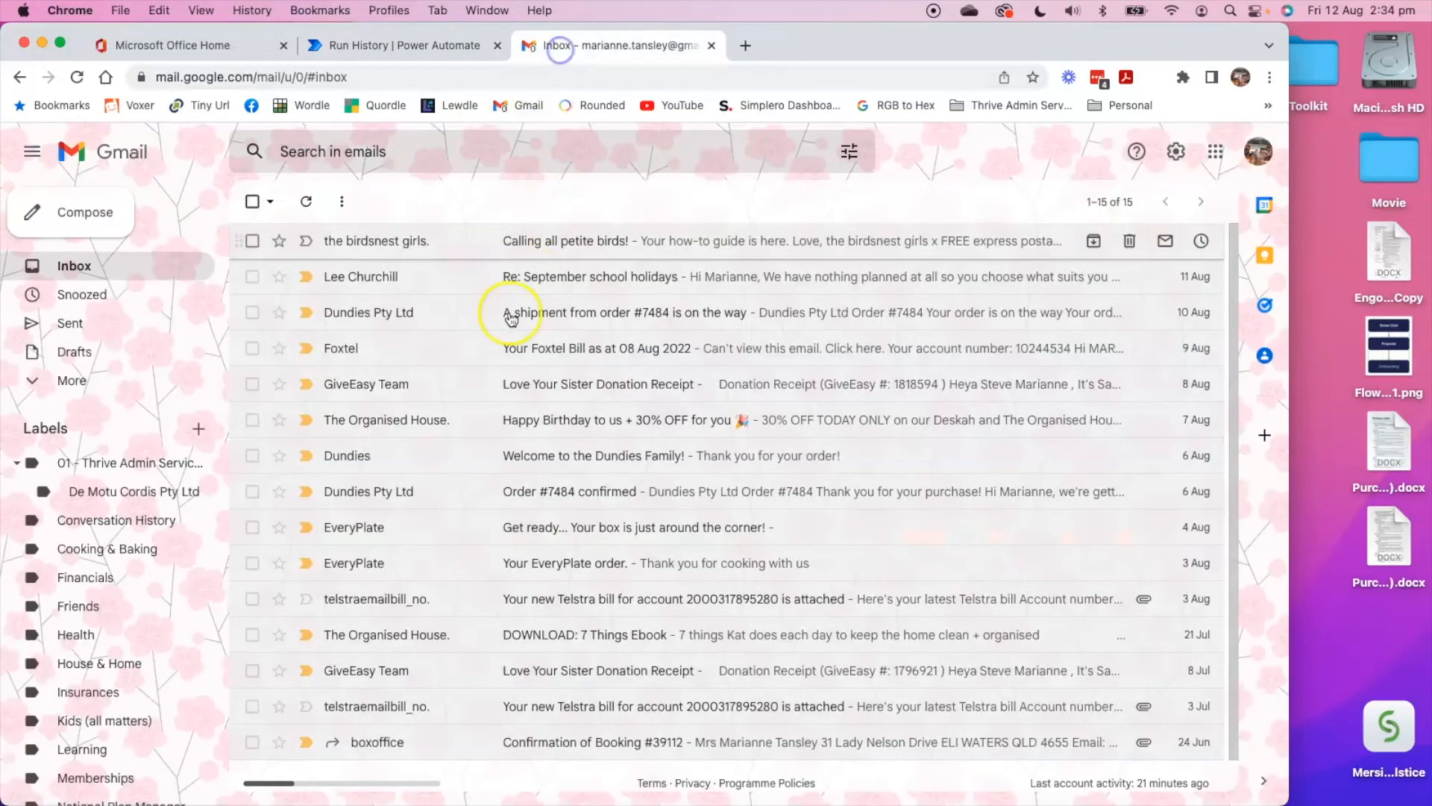
left_click(79, 211)
left_click(746, 403)
type("marianne")
left_click(757, 422)
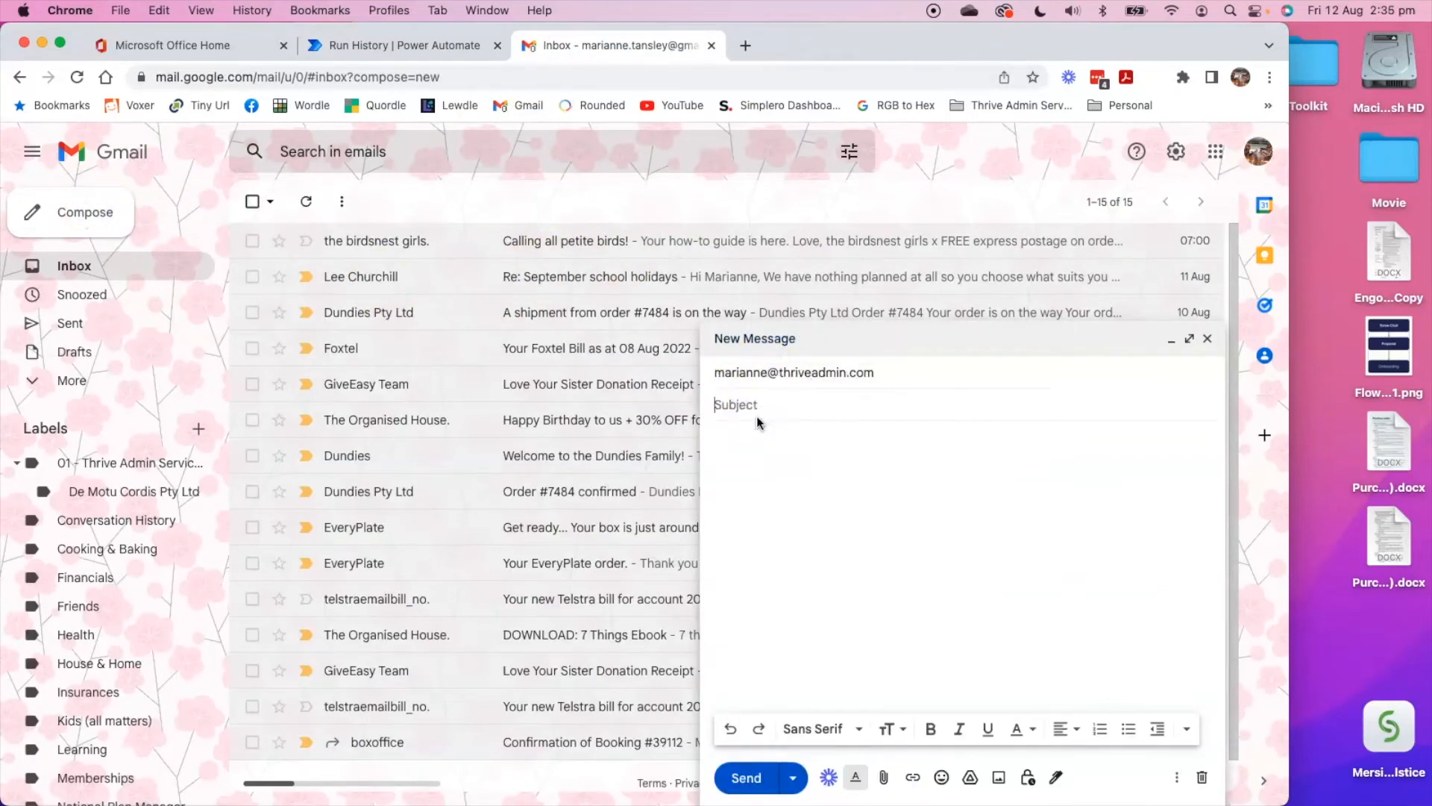
type("Testing the flow 2")
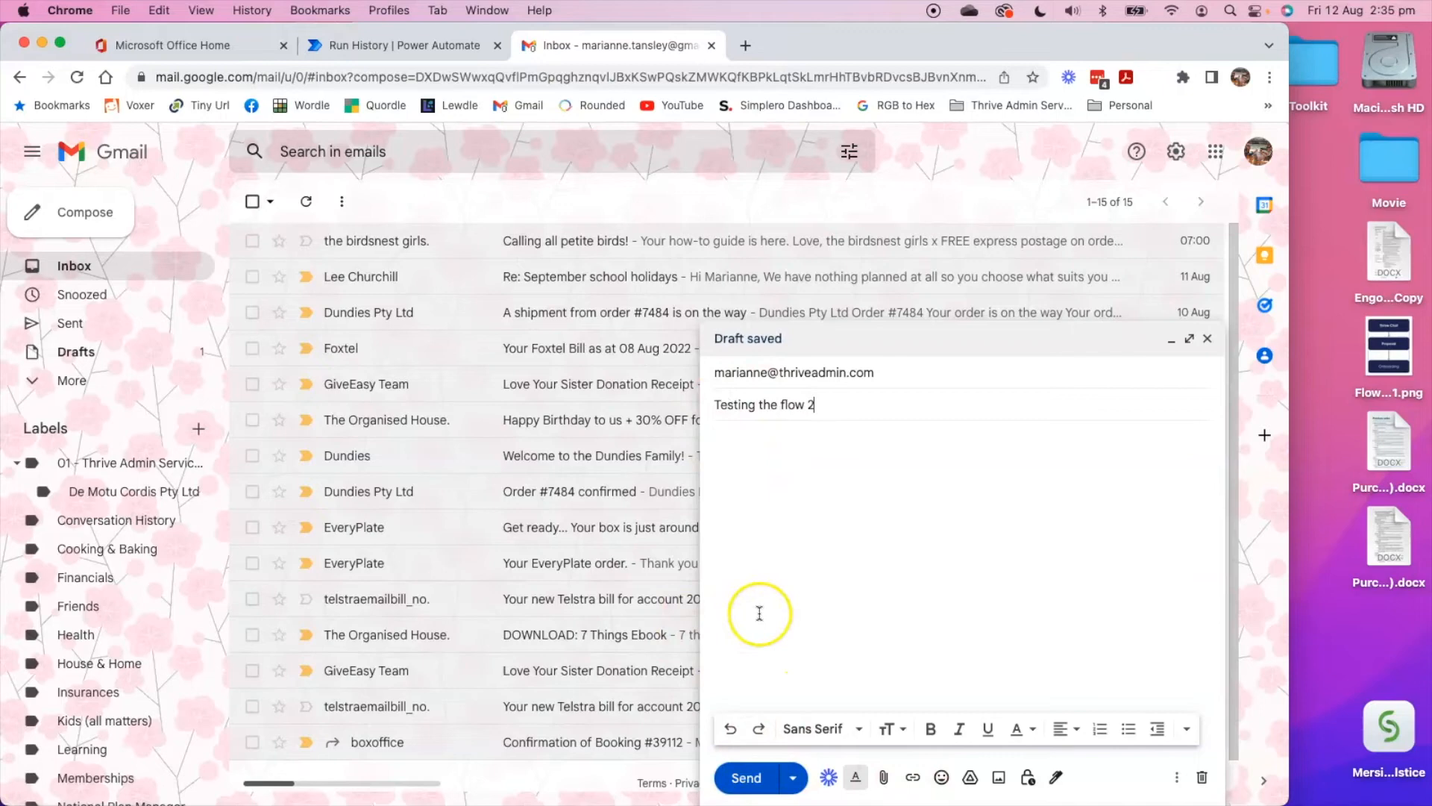
left_click(746, 777)
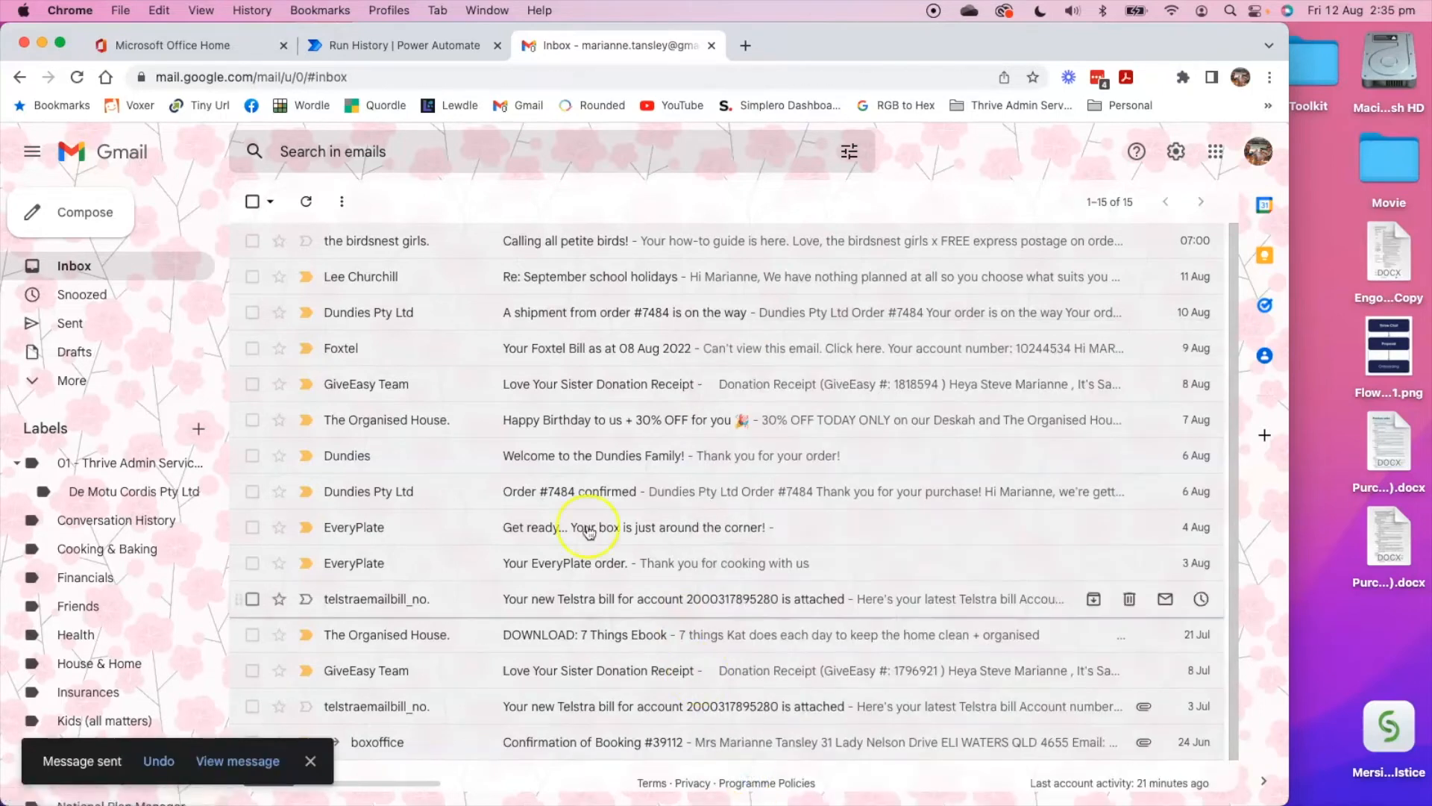
Return to Power Automate, open the flow's details page and refresh its 28-day run history.
left_click(378, 50)
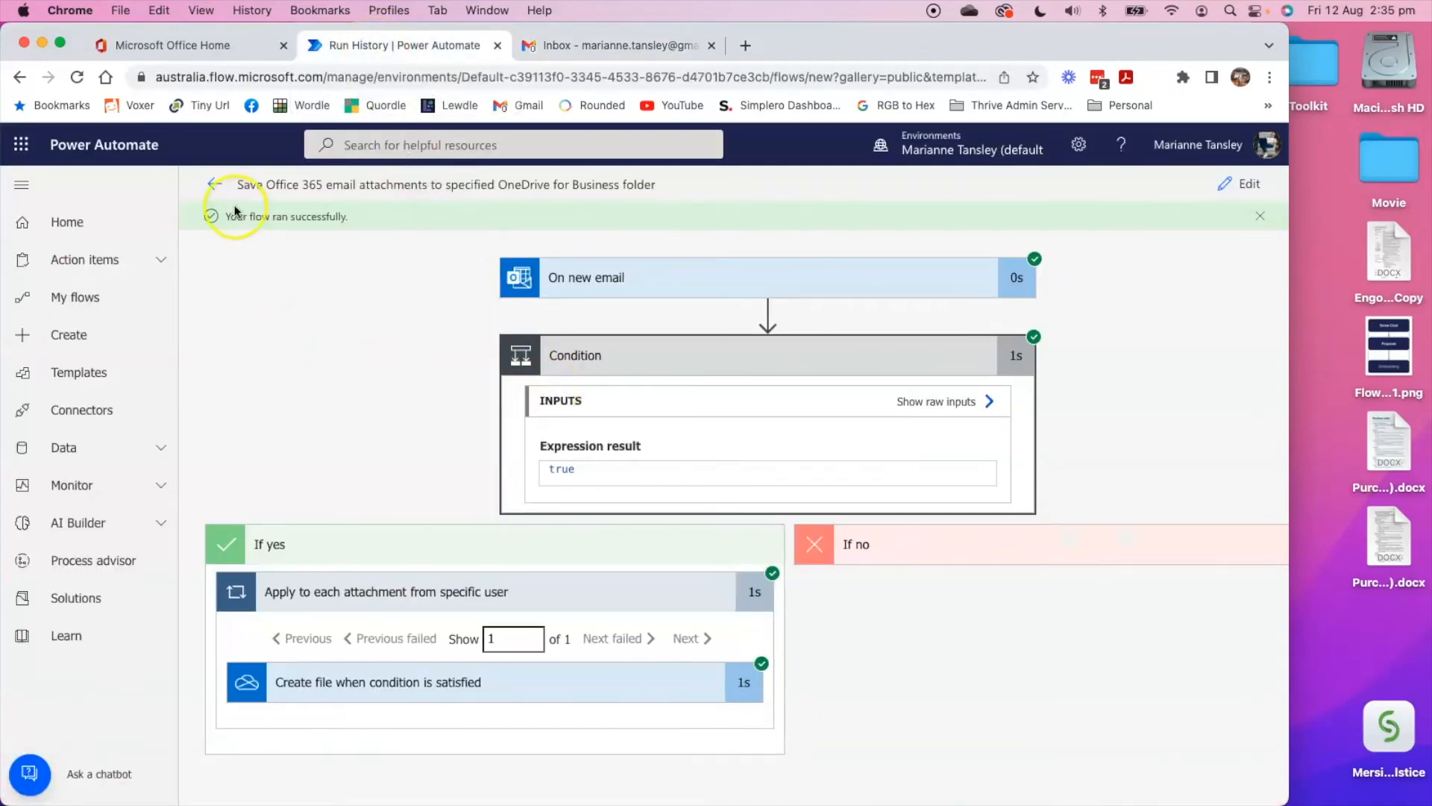
left_click(213, 184)
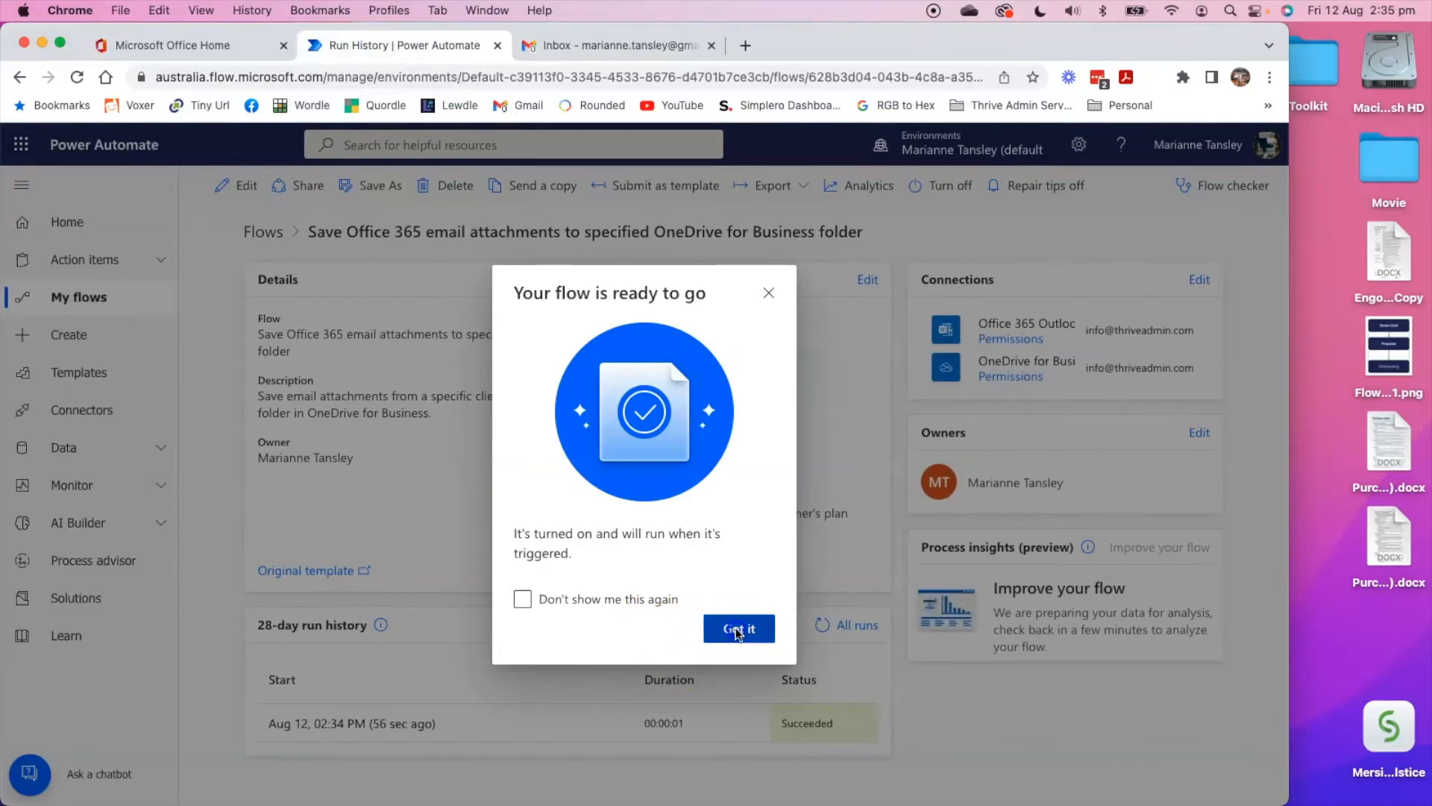
left_click(736, 628)
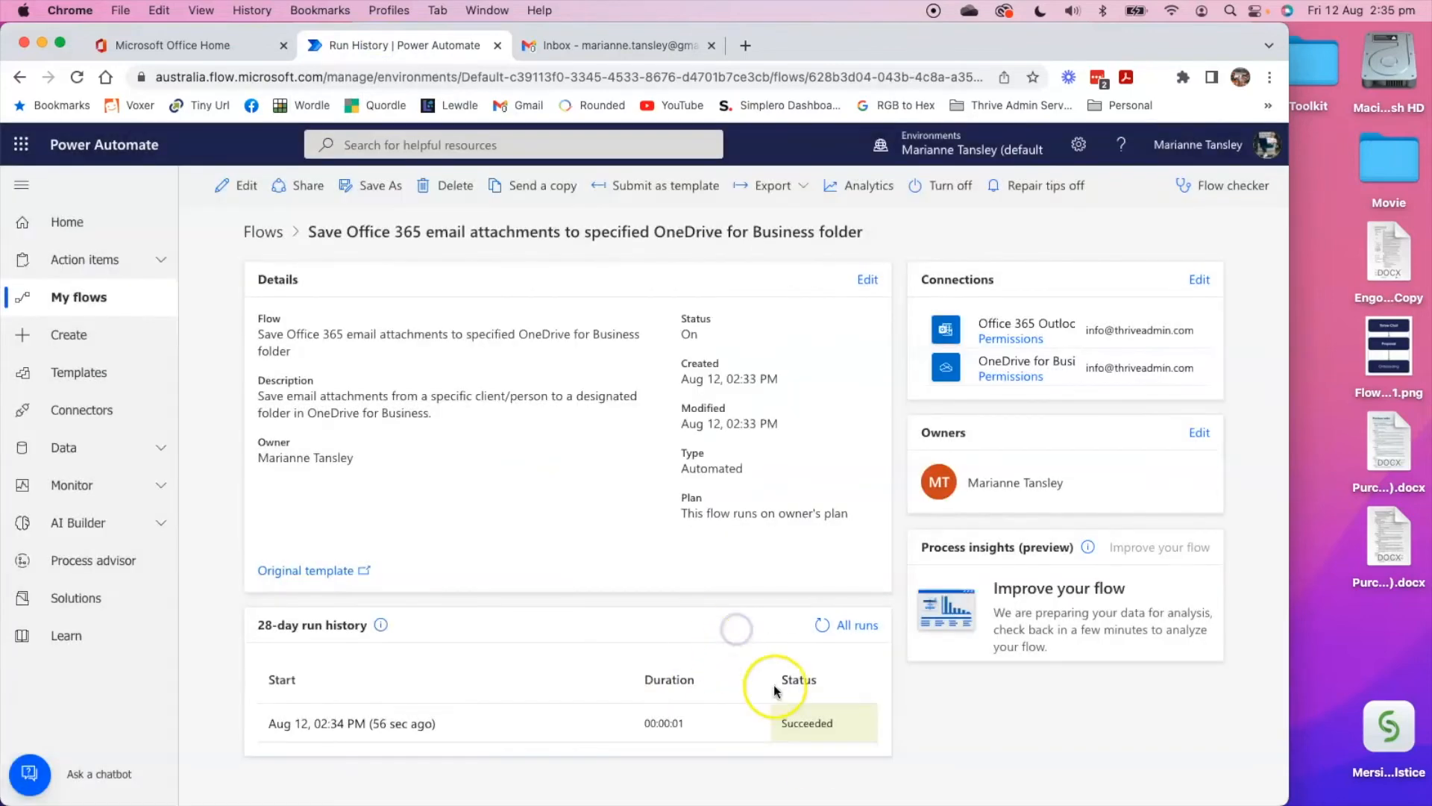
left_click(814, 630)
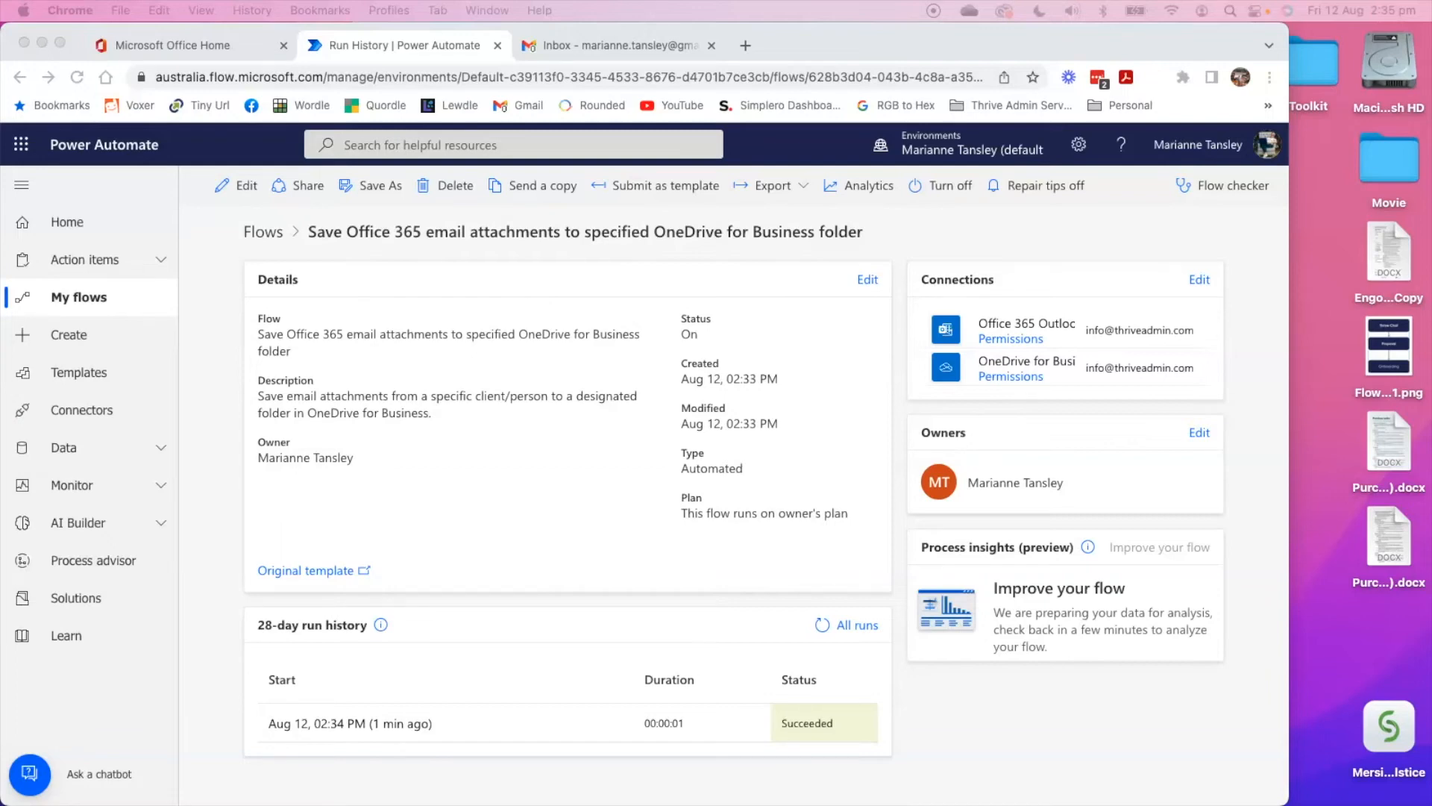
Switch to Outlook, give the draft with the attached file the subject "Flow Test" and send it.
left_click_drag(0, 12, 159, 11)
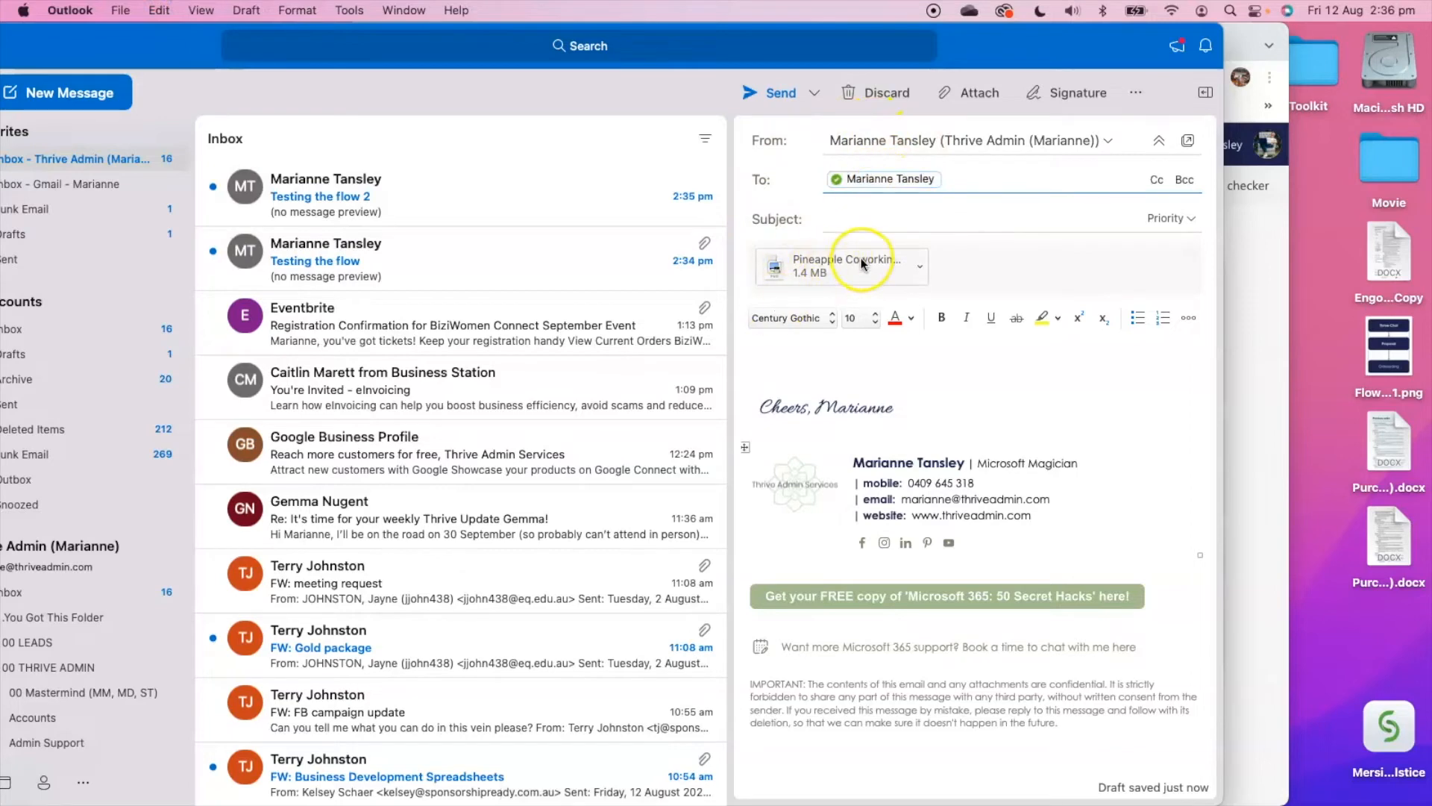
left_click(846, 222)
type("Flow Test")
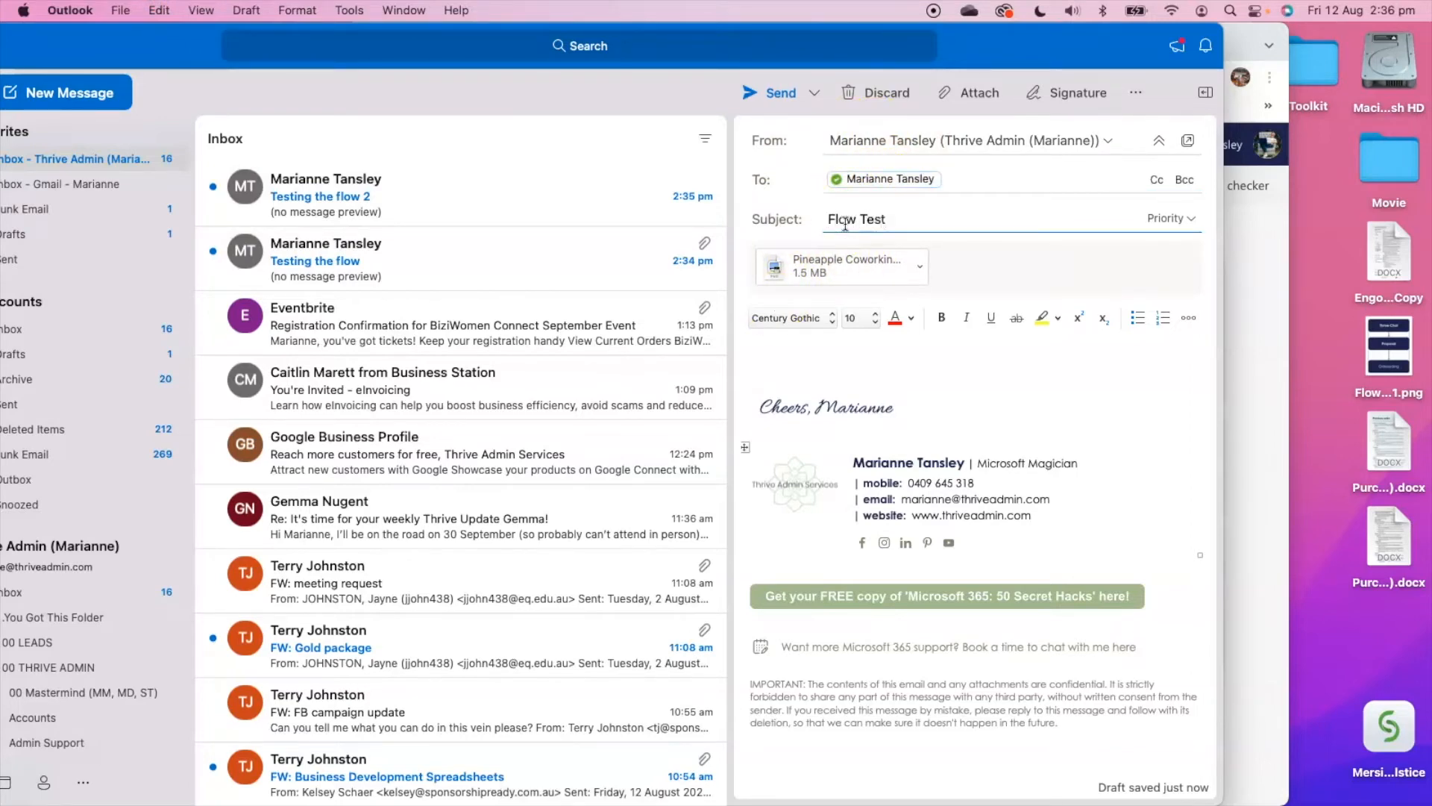
left_click(764, 91)
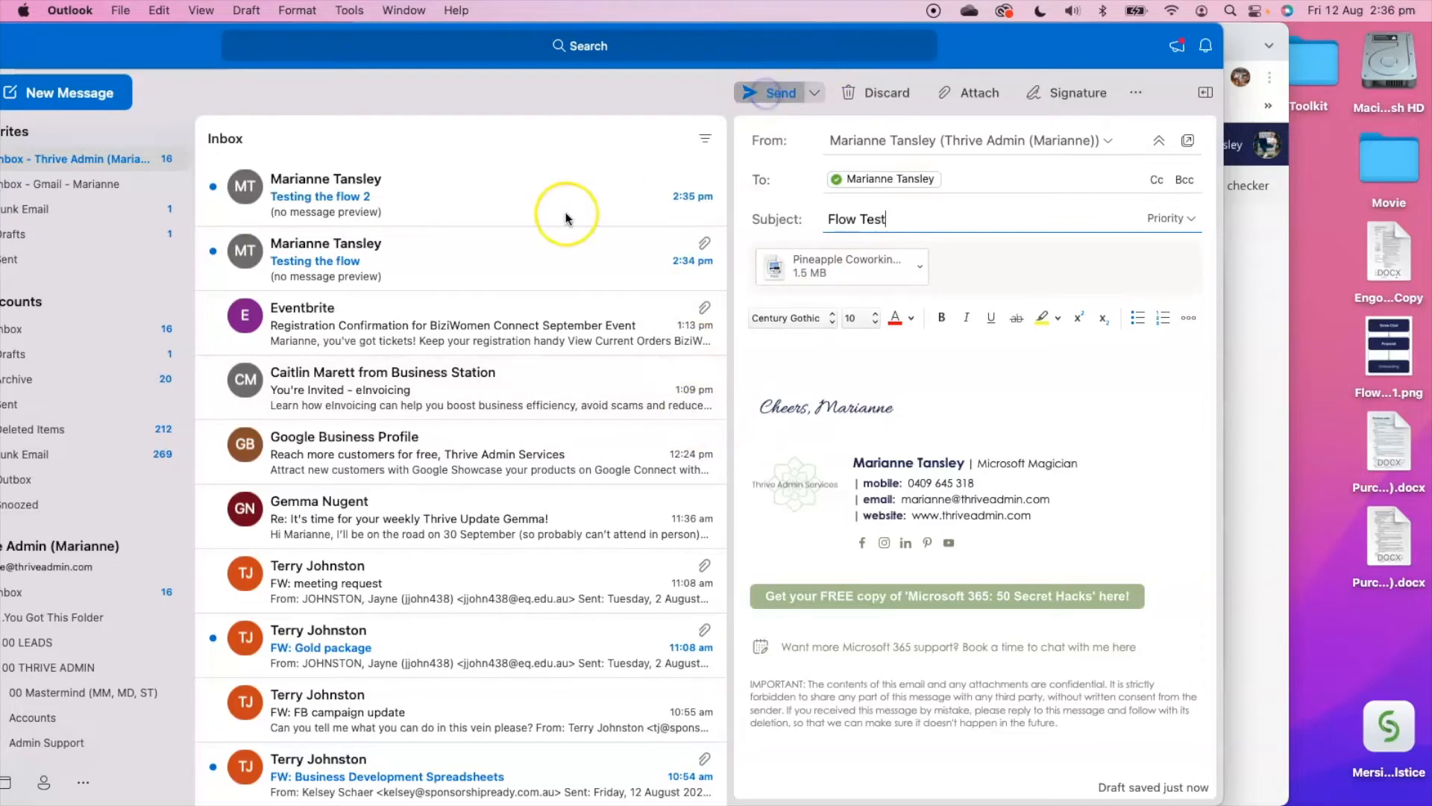
left_click_drag(82, 40, 181, 37)
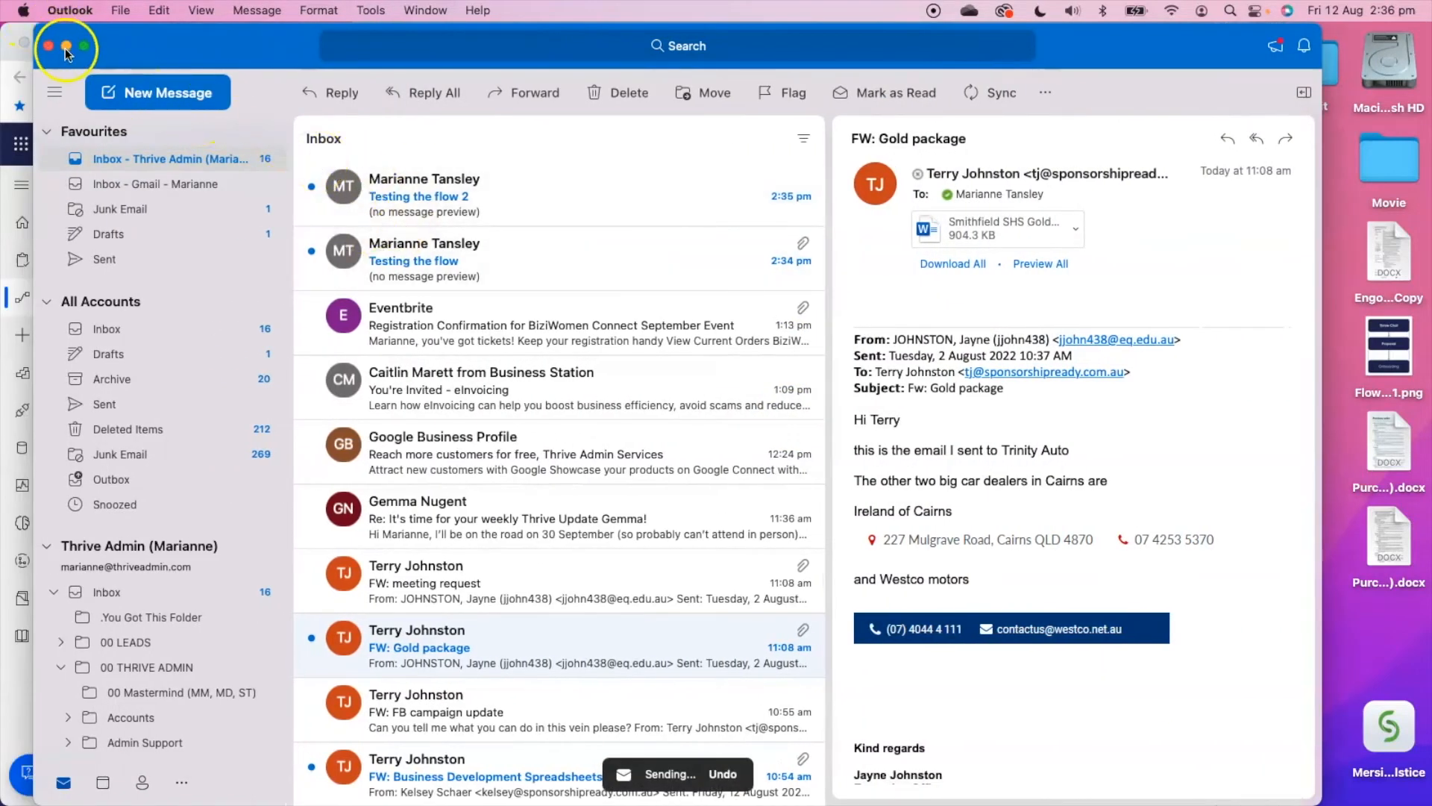
Sync the mailbox, check the Drafts folder, and view the "Testing the flow 2" and "Flow Test" emails in the inbox.
left_click(414, 198)
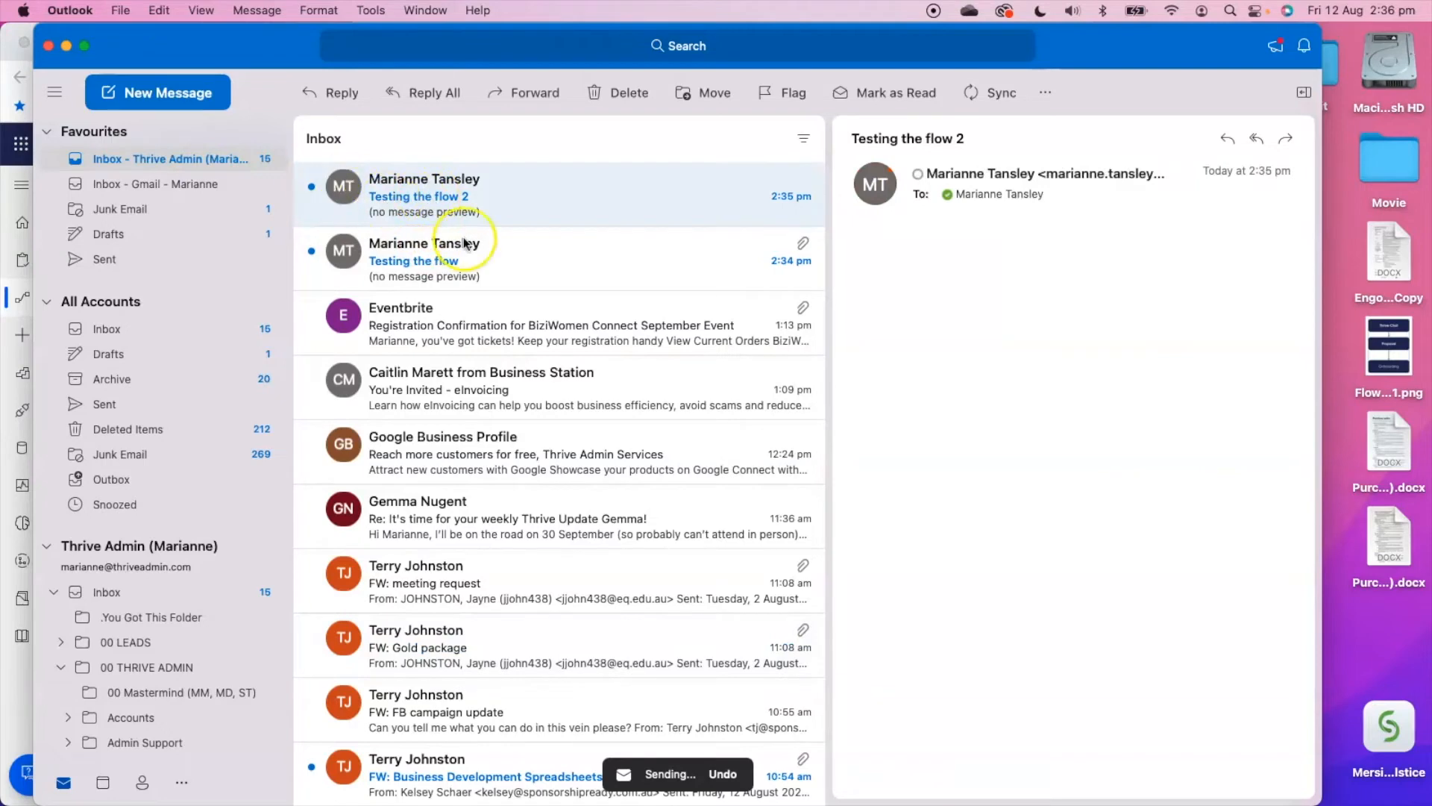
left_click(987, 94)
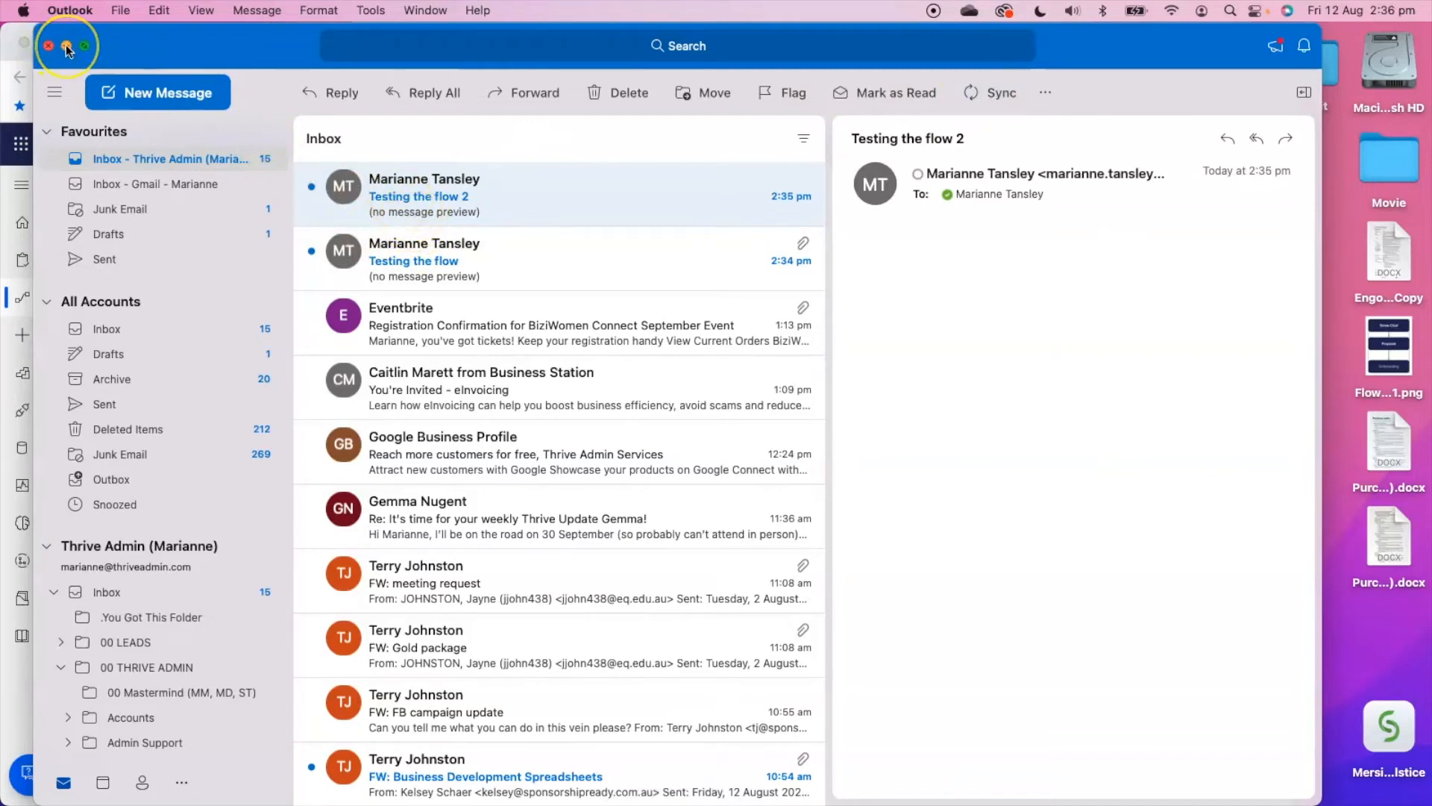
left_click(116, 209)
left_click(112, 235)
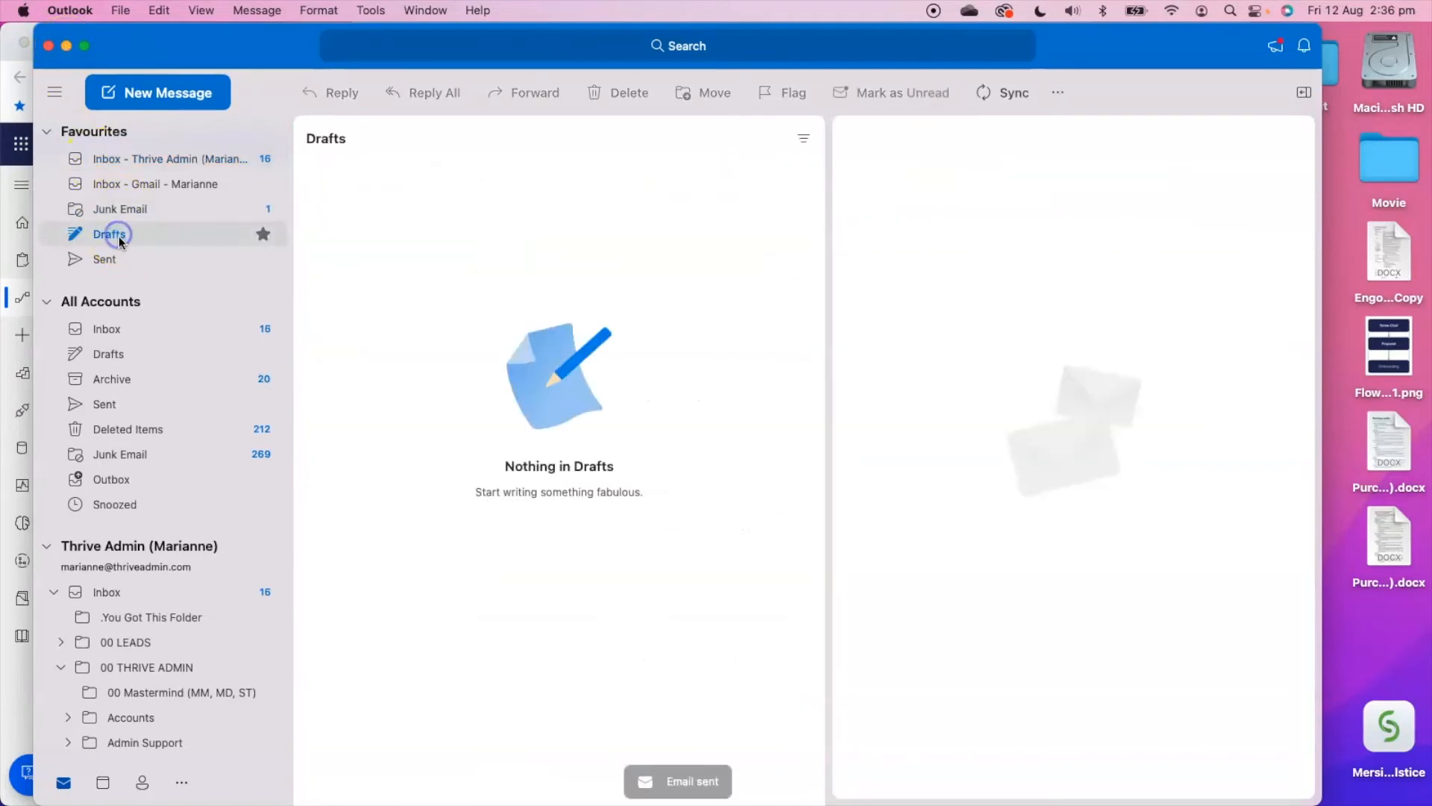
left_click(121, 155)
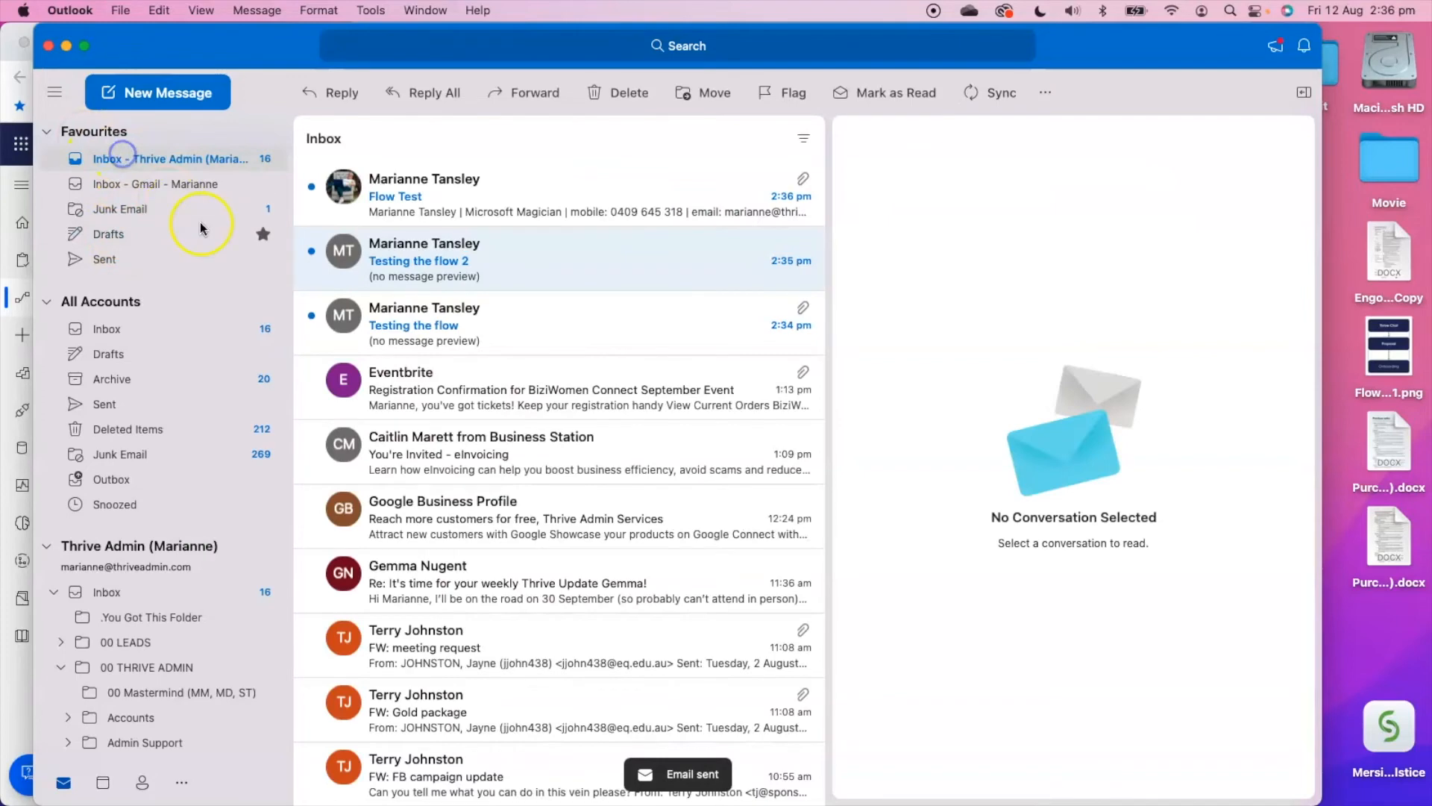
left_click(457, 203)
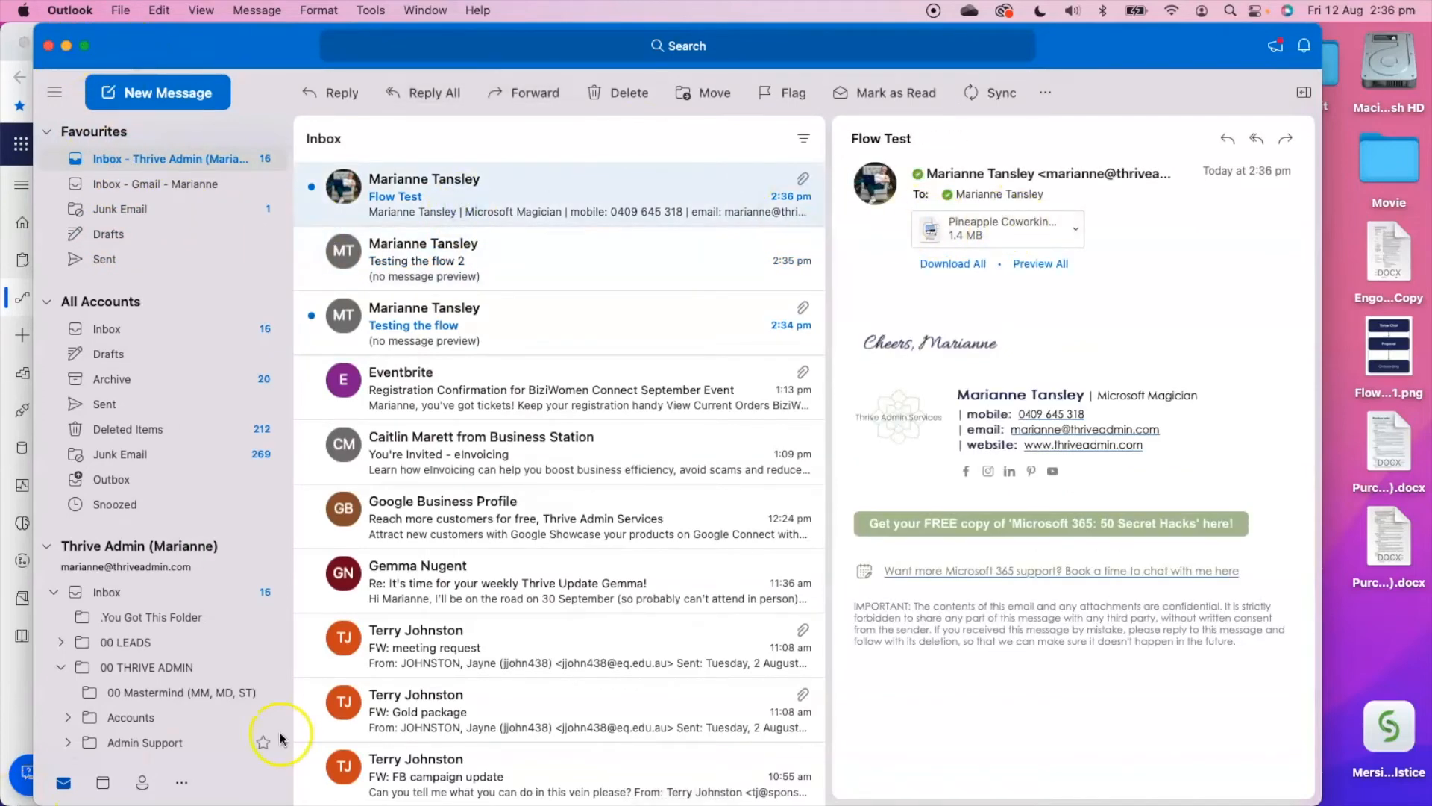
Switch to Finder and reopen the OneDrive folder Reports from MT to check which attachments were saved.
left_click(132, 766)
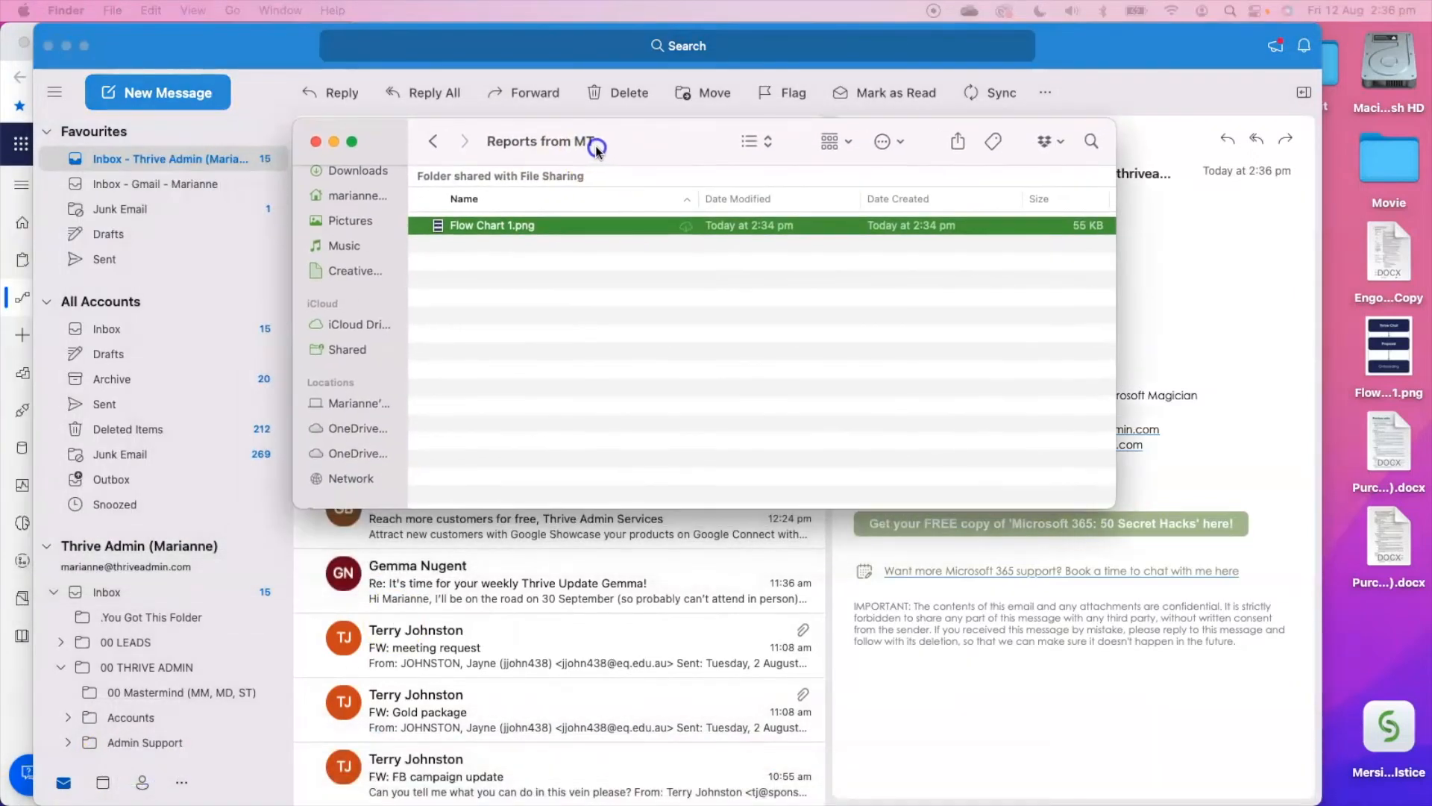
left_click(433, 141)
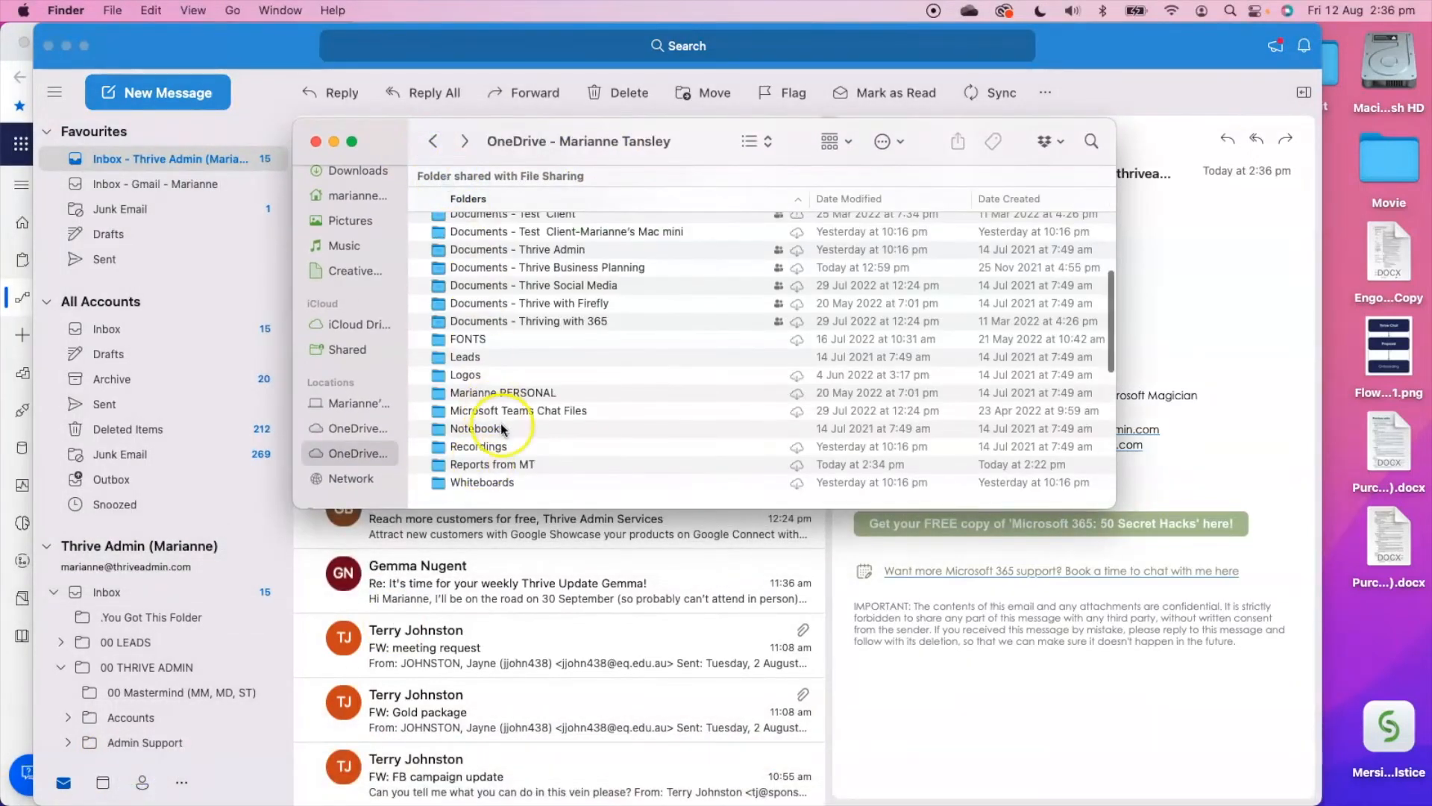
double_click(492, 464)
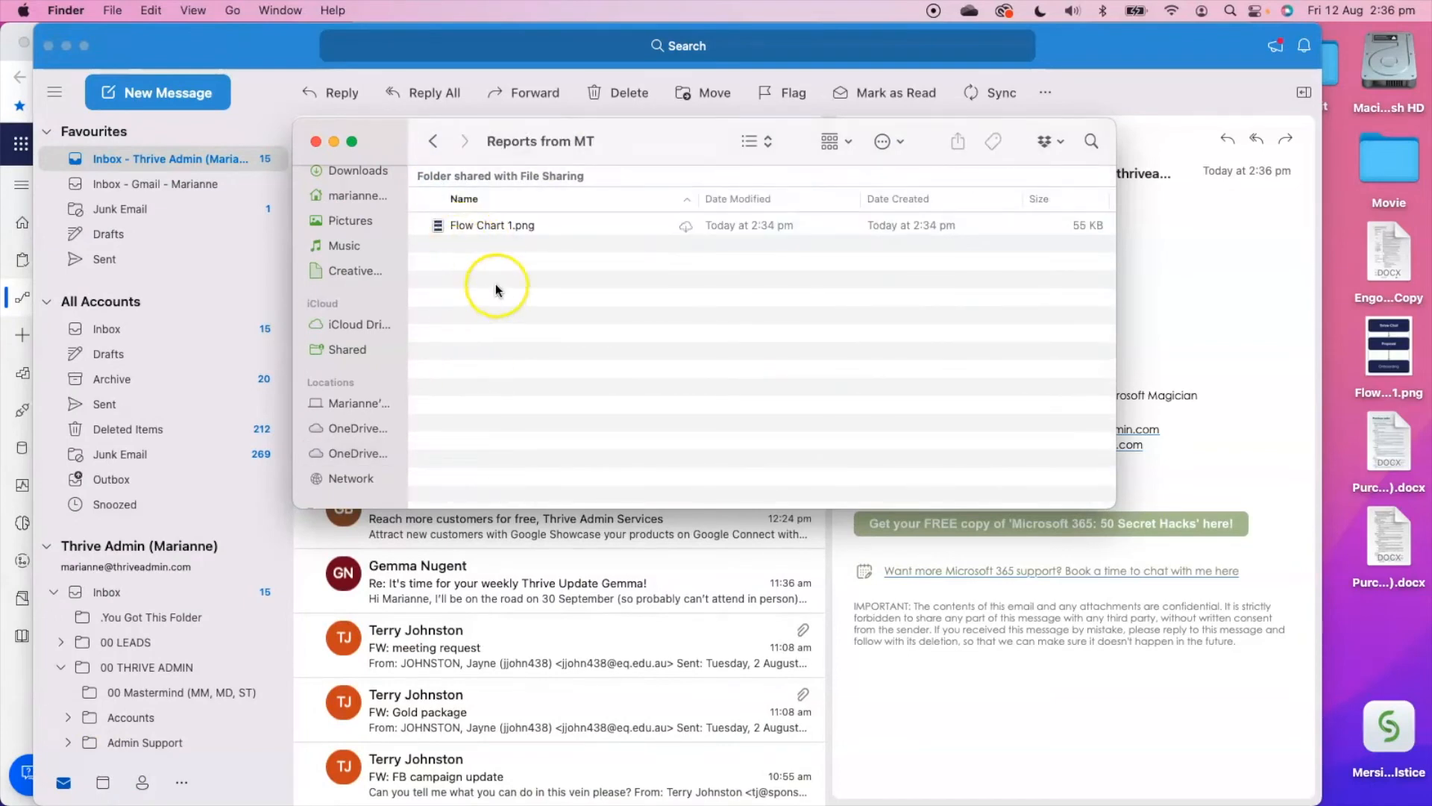
Switch back to Power Automate, refresh the flow's run history, view the full list of runs and return to the details page.
left_click(16, 54)
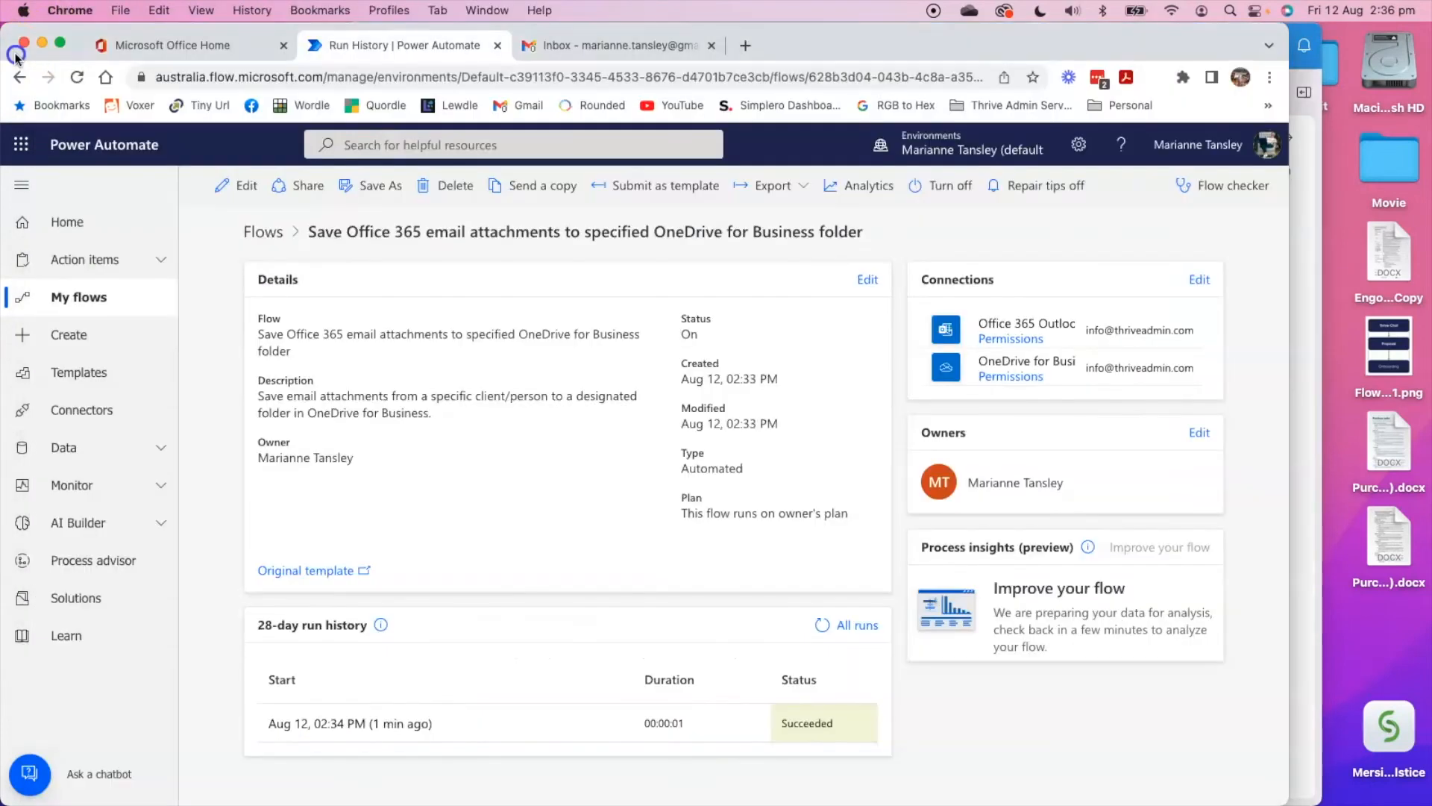
left_click(827, 626)
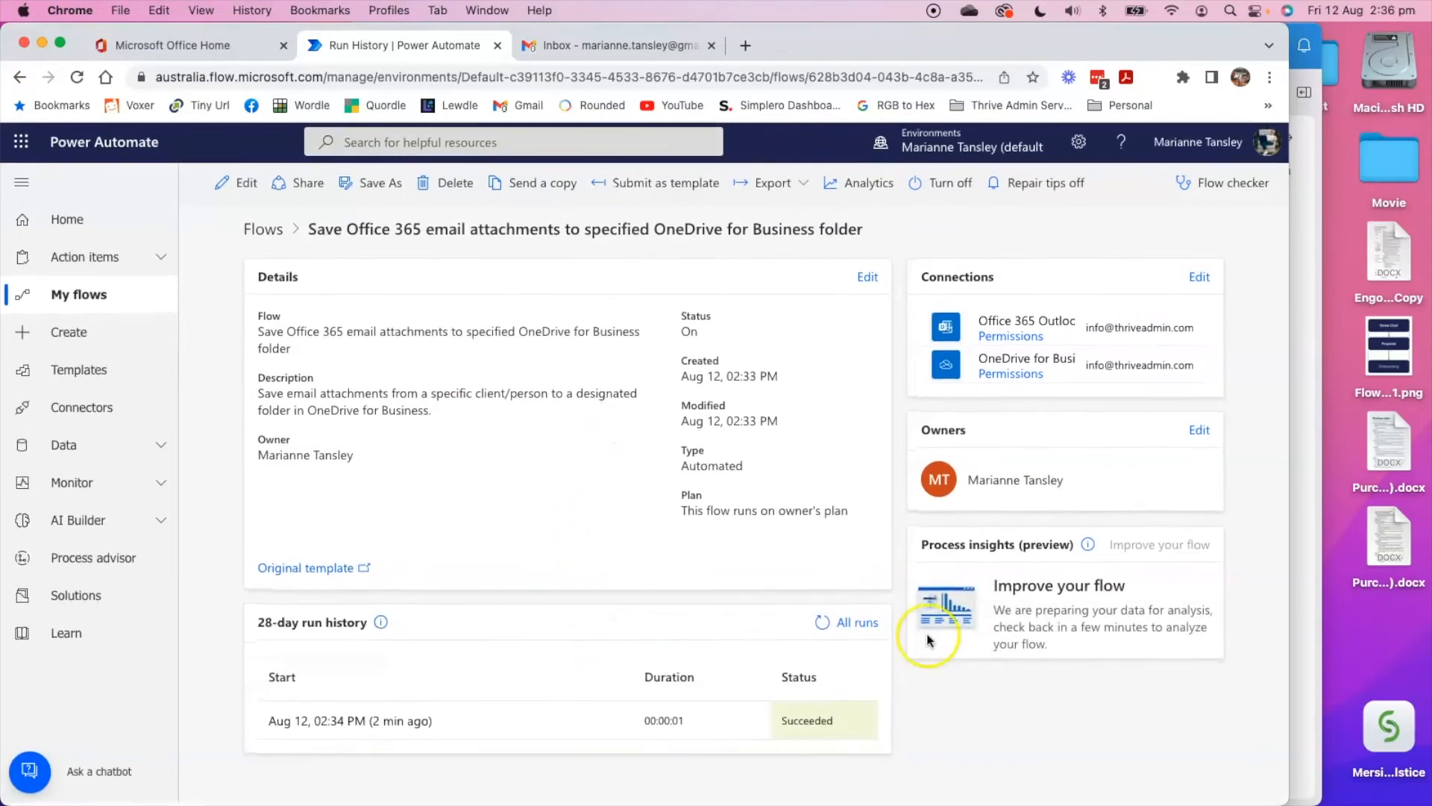
left_click(856, 624)
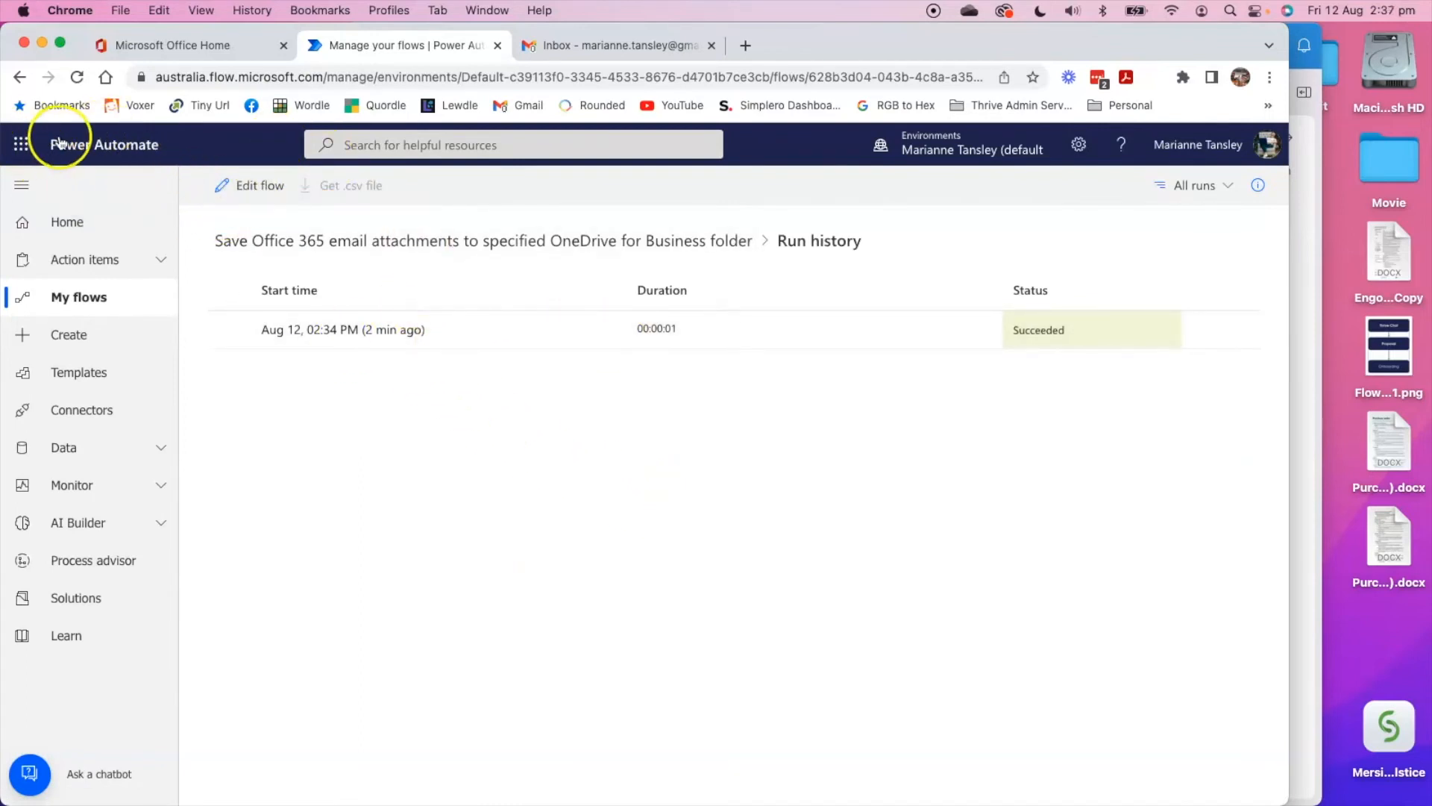
left_click(20, 77)
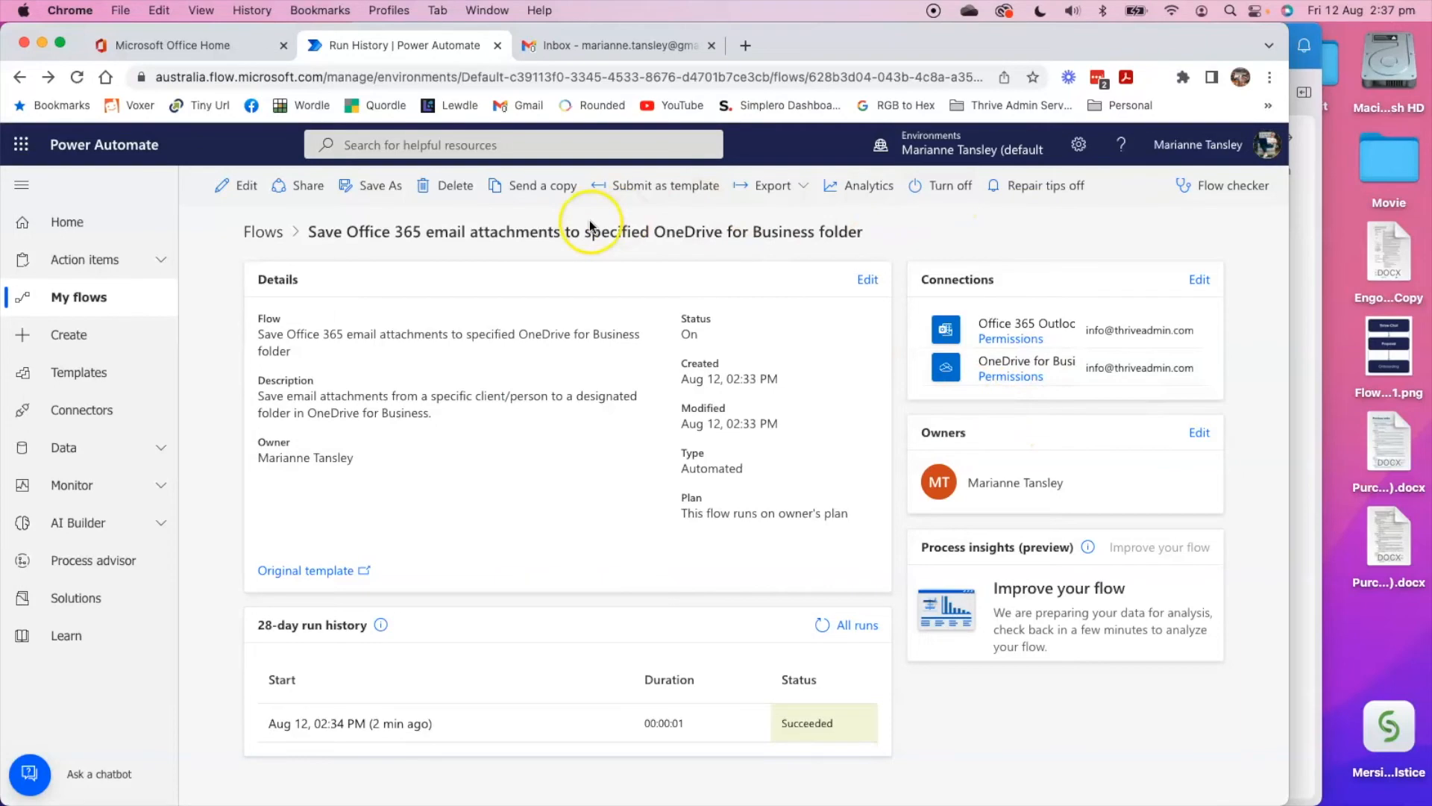
Check the flow for errors and warnings with Flow checker, and open its full run history.
left_click(1231, 185)
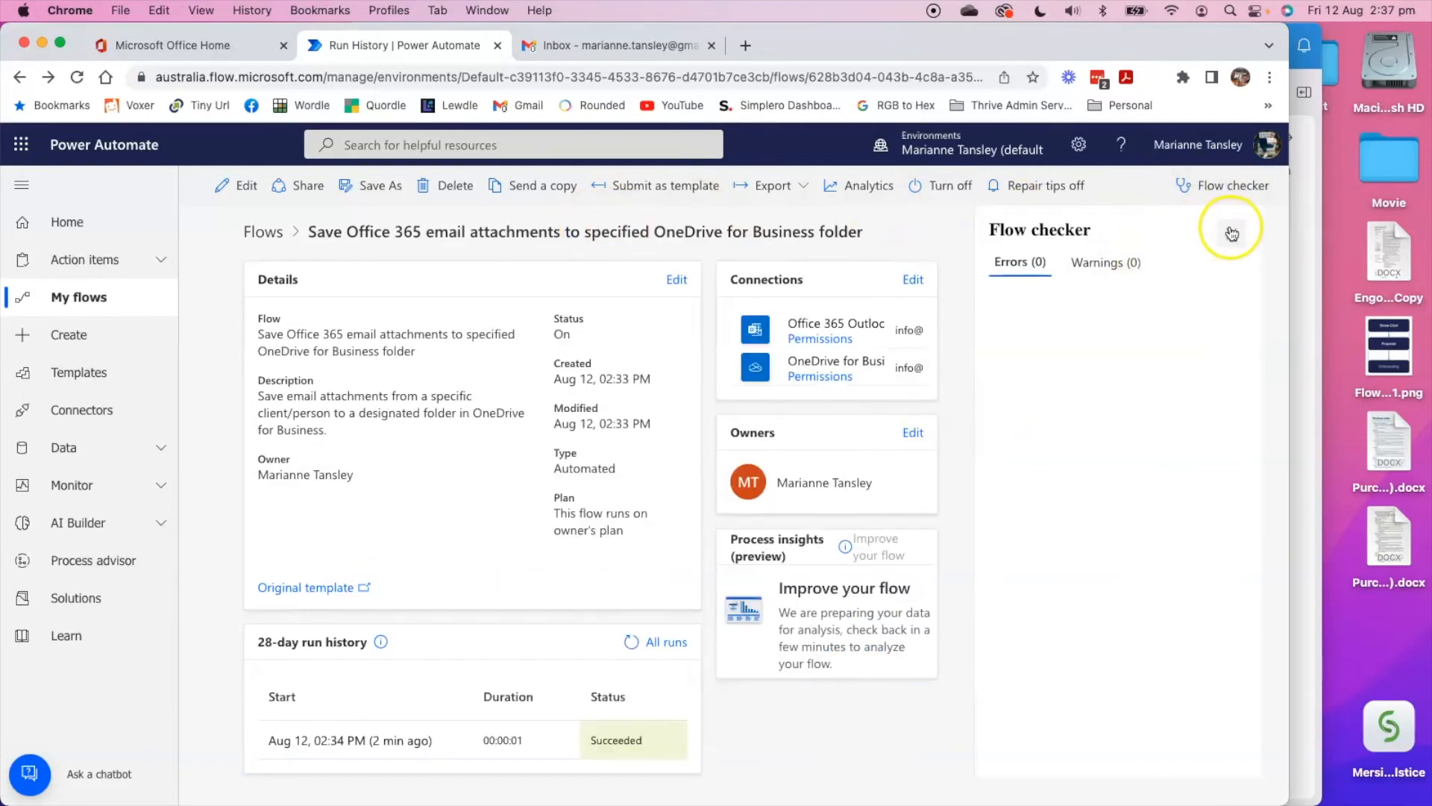
left_click(1231, 233)
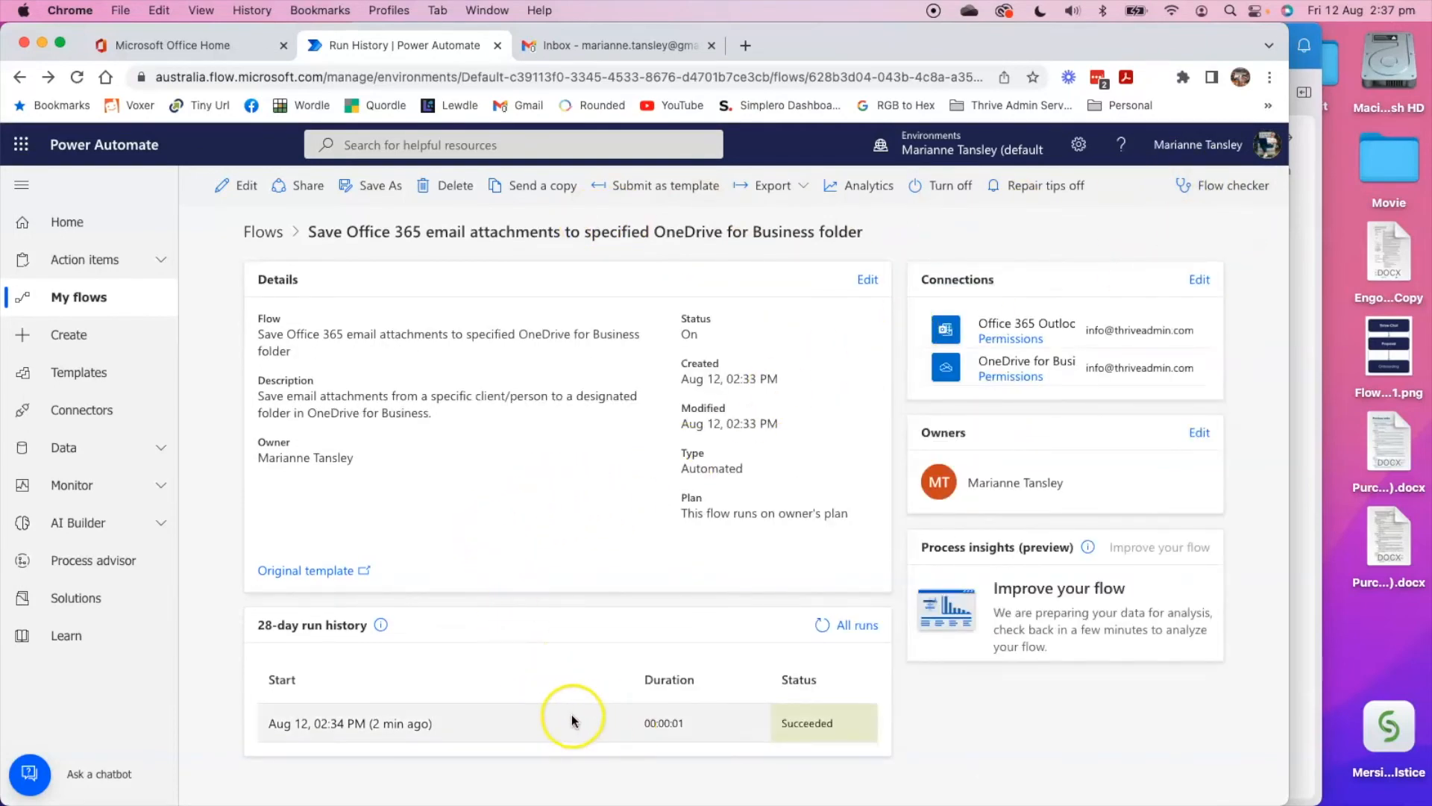
left_click(851, 625)
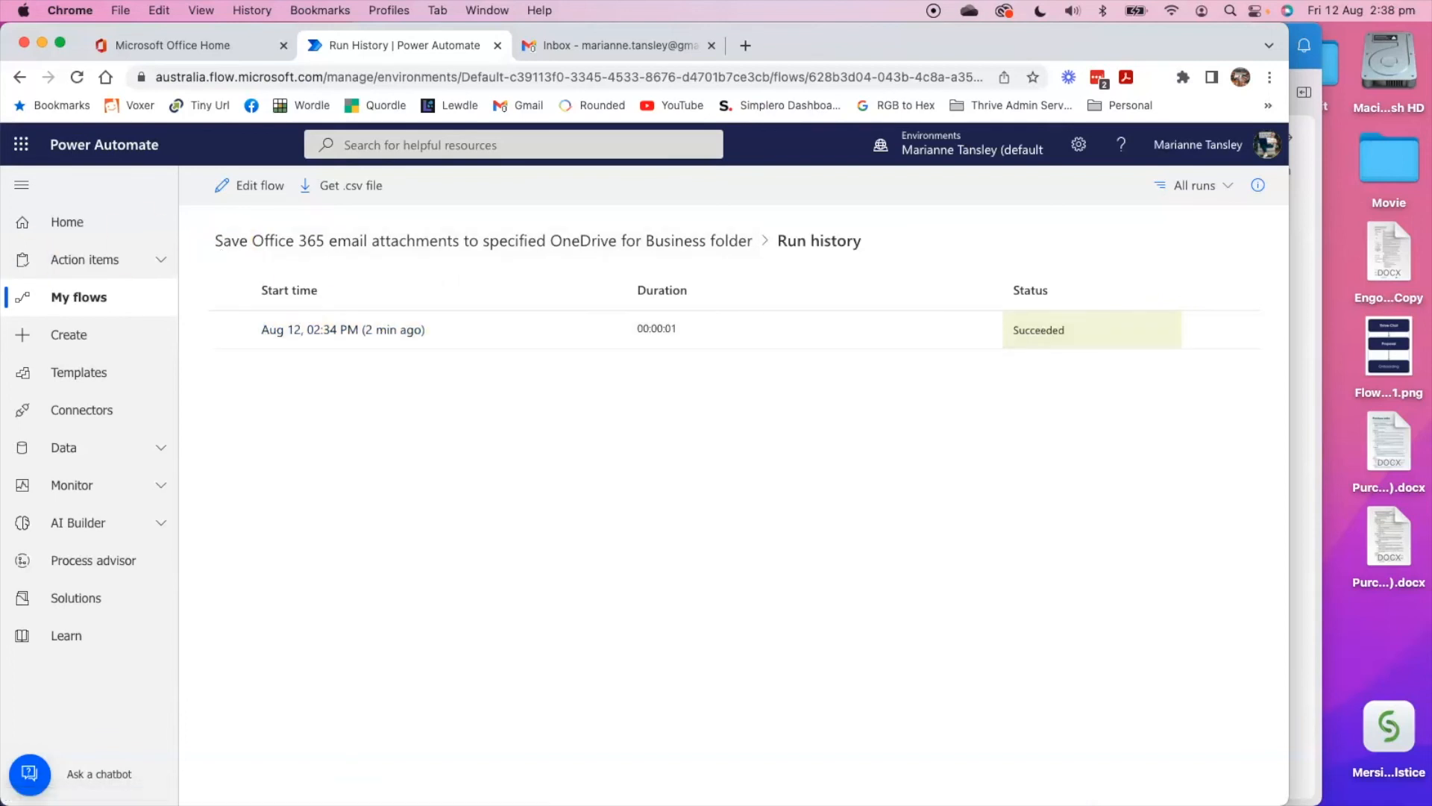
Switch to Outlook, open the "Testing the flow" email and view the save dialog for its Flow Chart 1.png attachment without saving.
key("super+Tab")
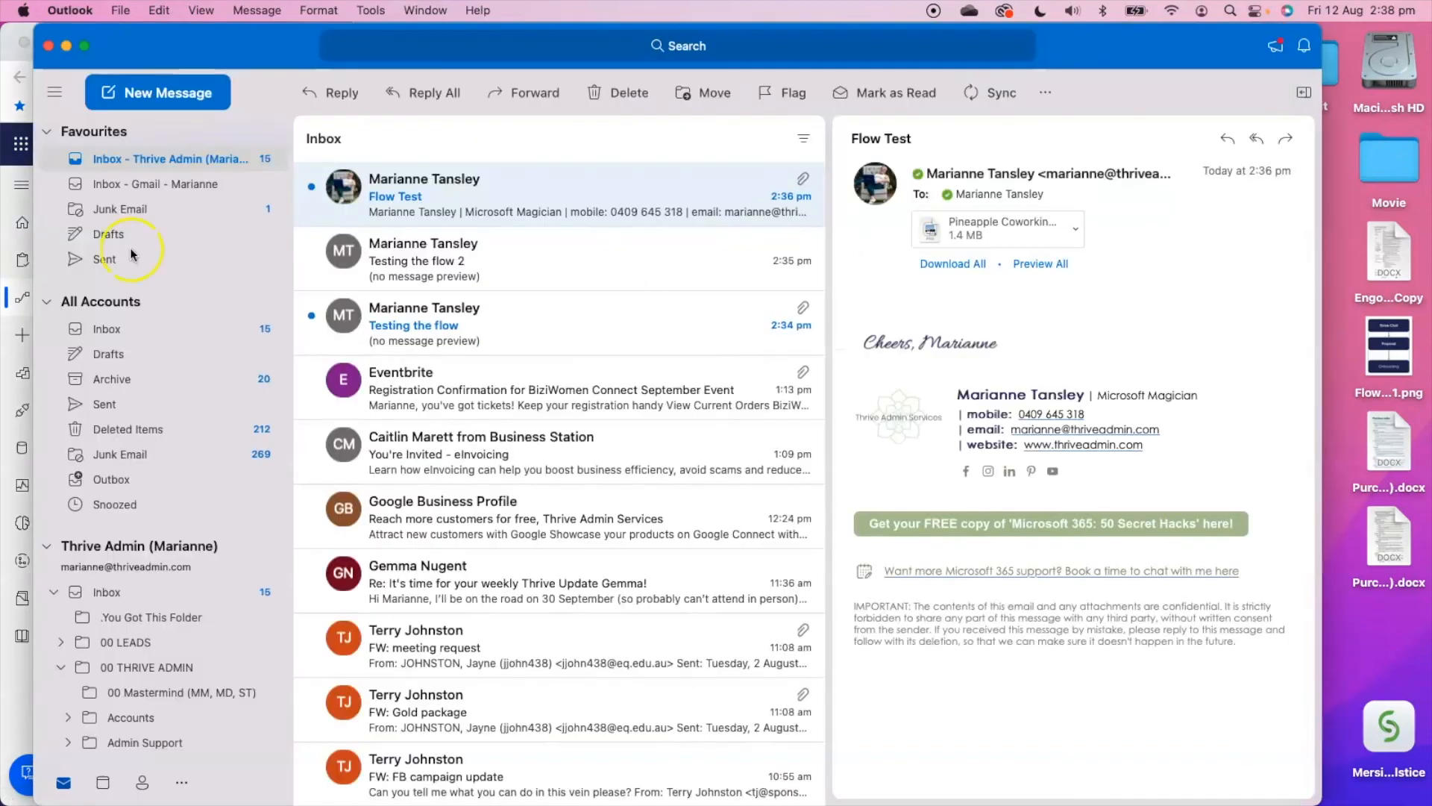
left_click(443, 335)
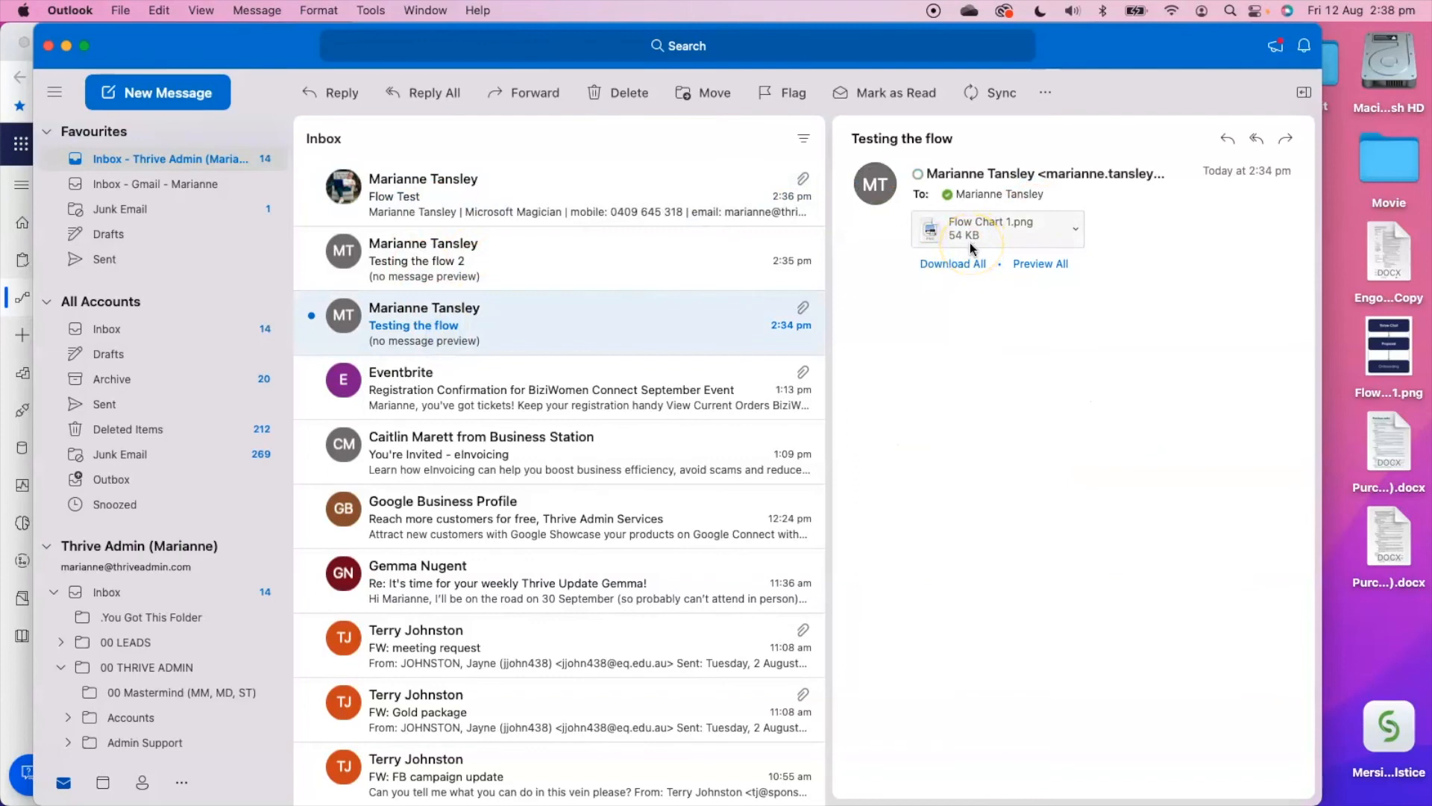
left_click(1075, 229)
left_click(1095, 304)
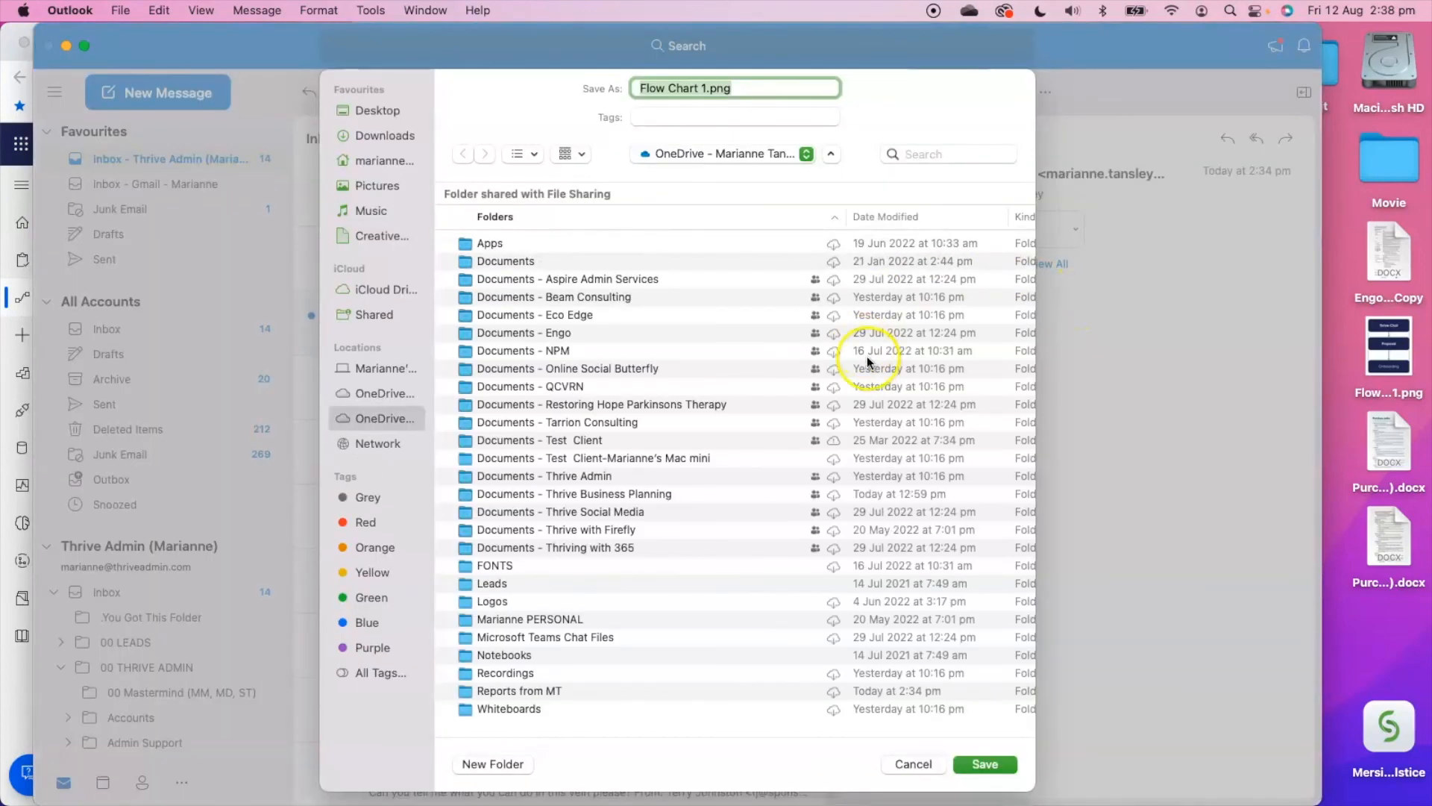
left_click(911, 765)
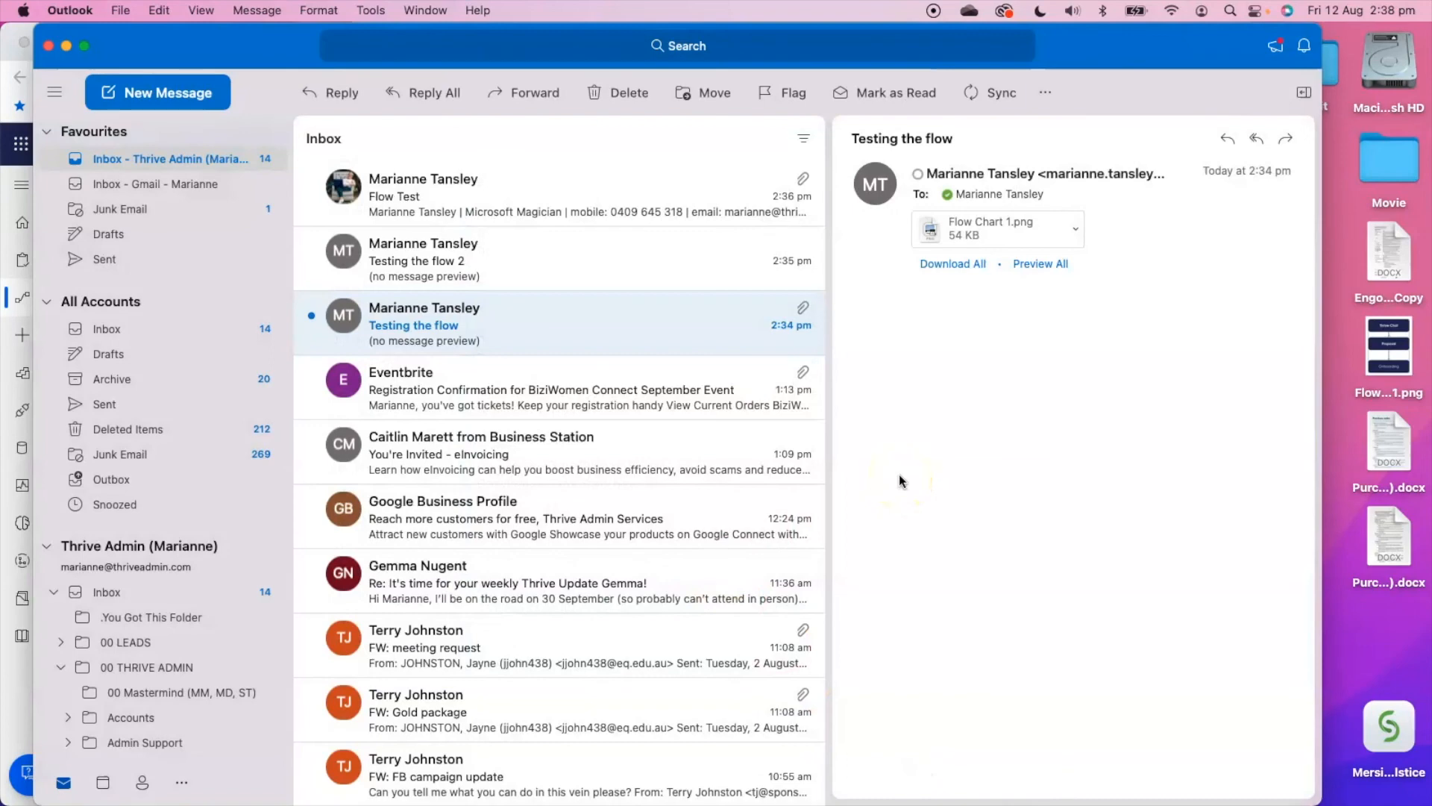
Minimise Outlook to return to Power Automate and browse the gallery of flow templates under all flows.
left_click(65, 46)
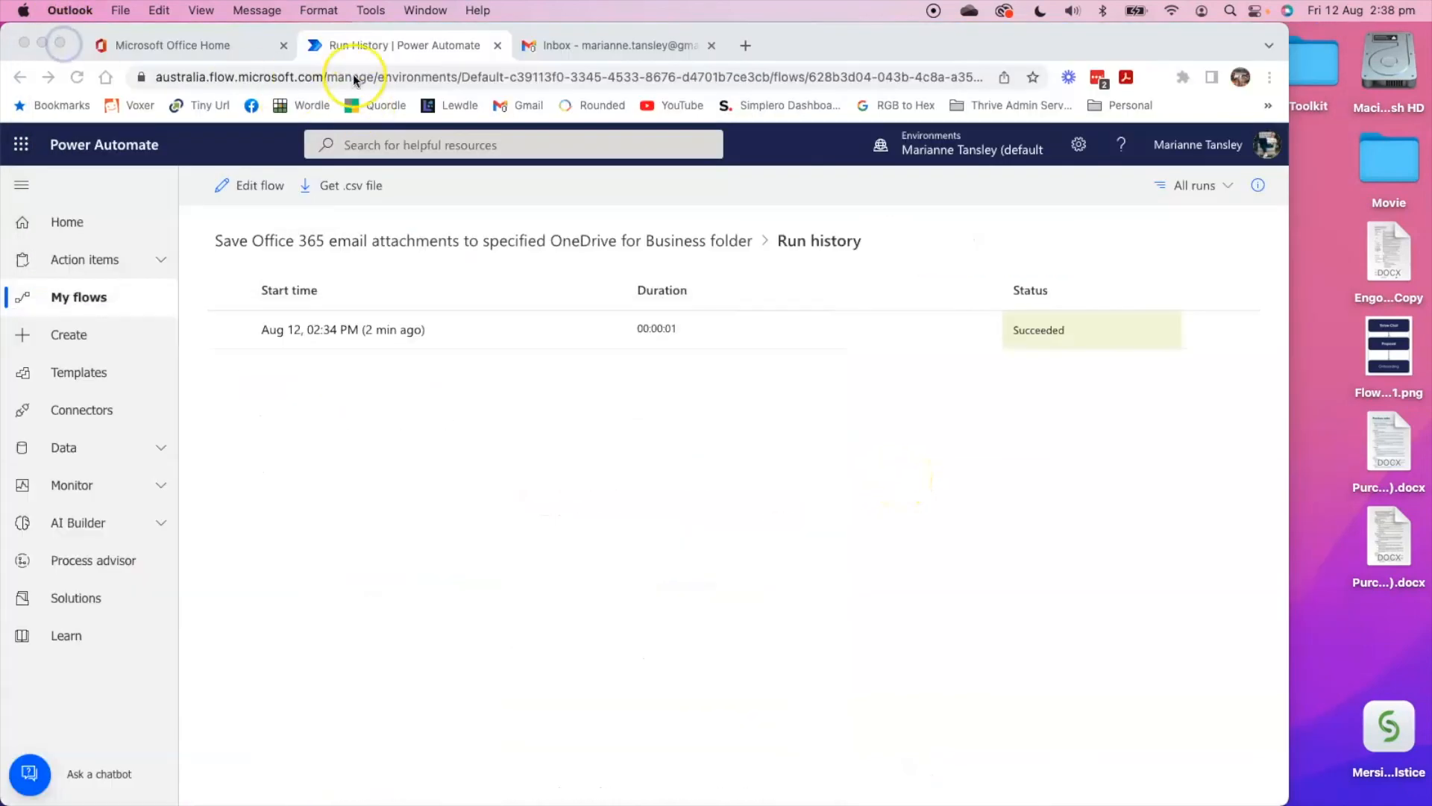
left_click(71, 373)
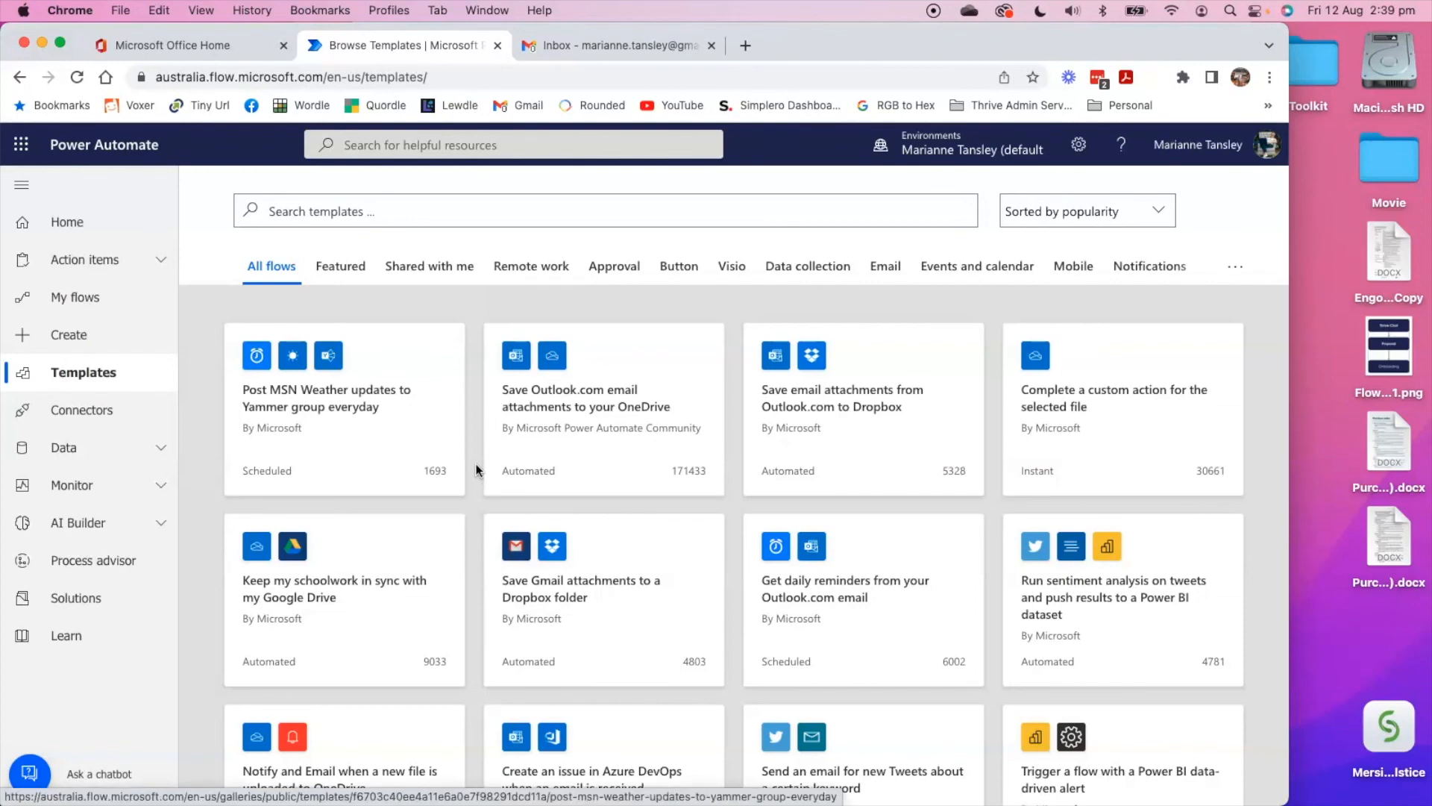
scroll(552, 448, "down", 1)
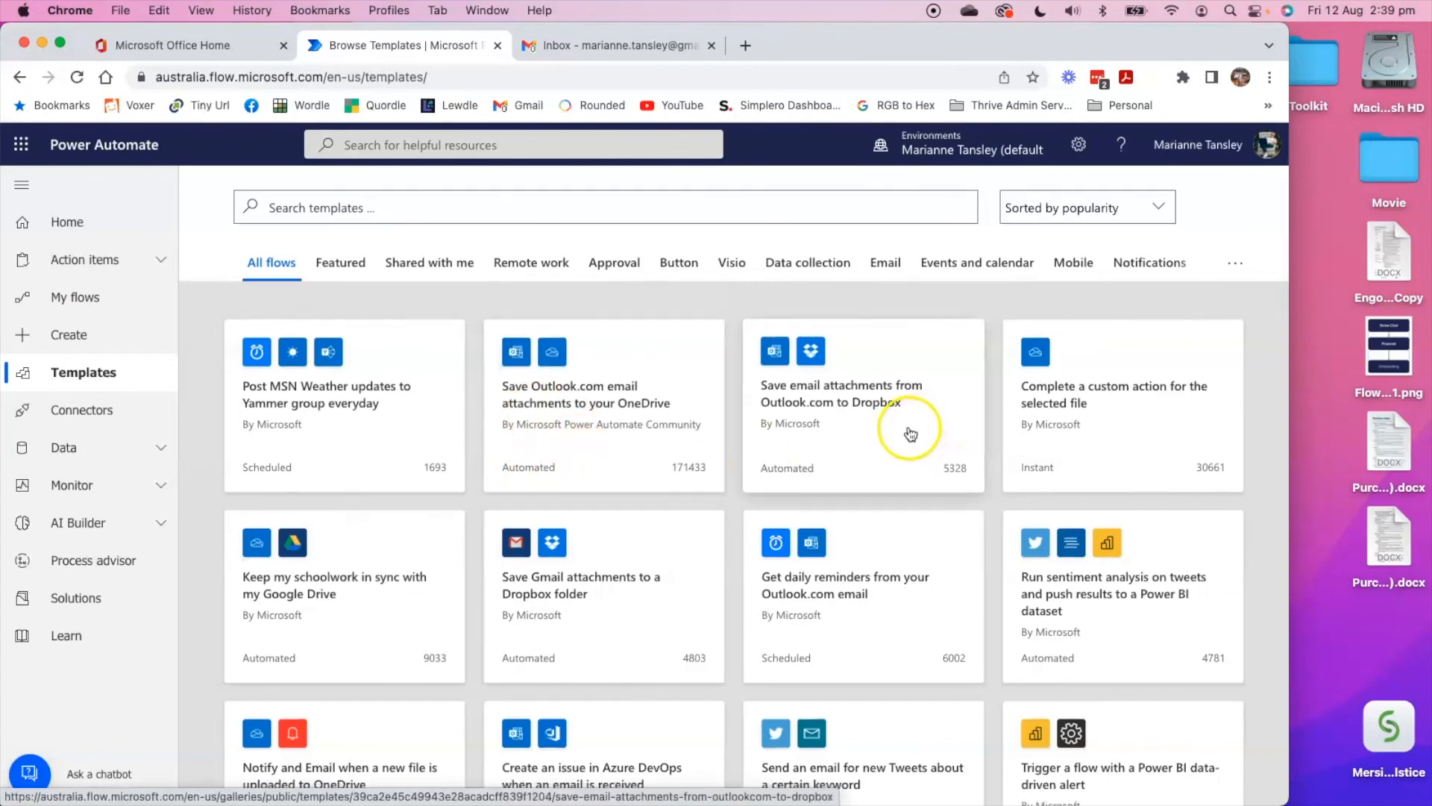
scroll(593, 593, "down", 3)
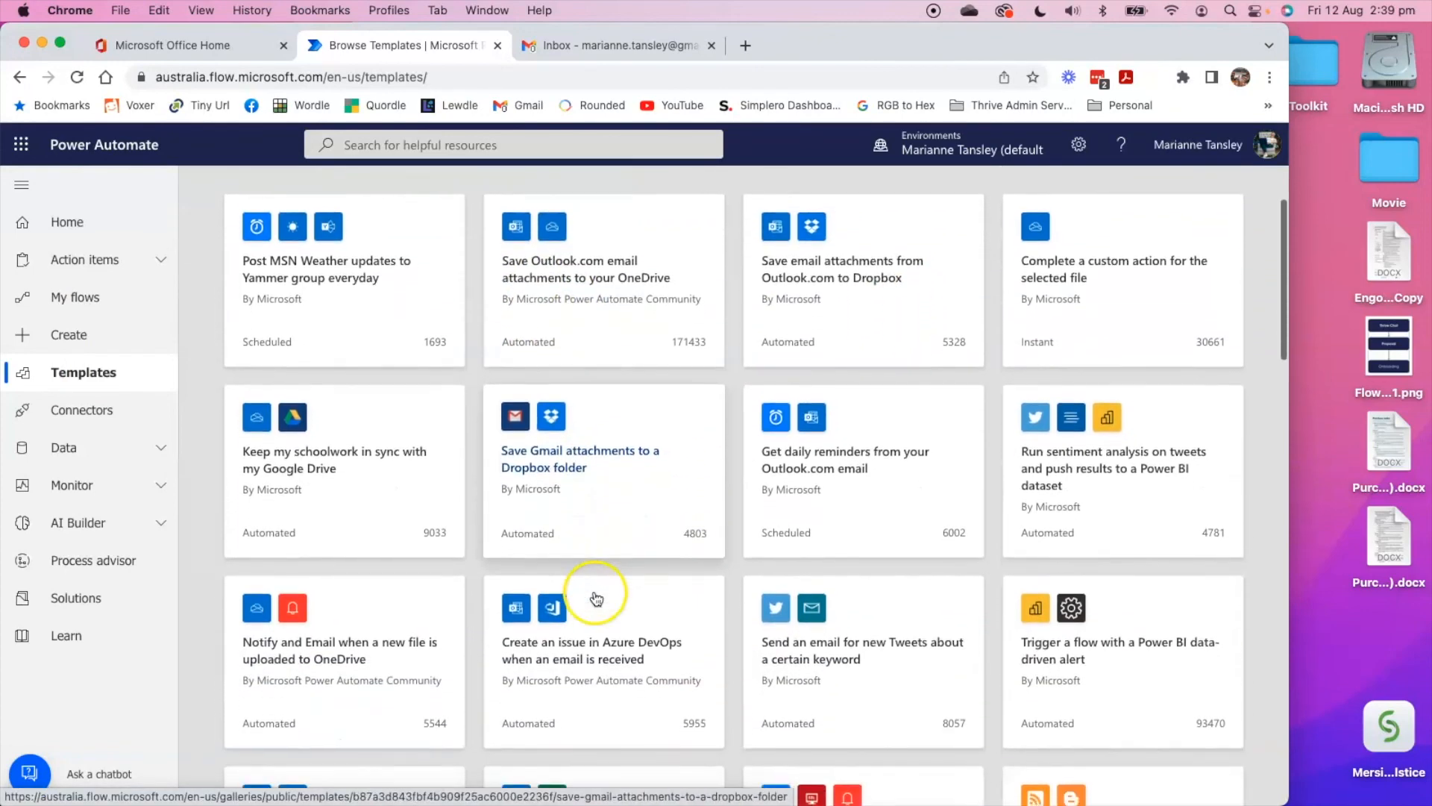
scroll(597, 596, "down", 2)
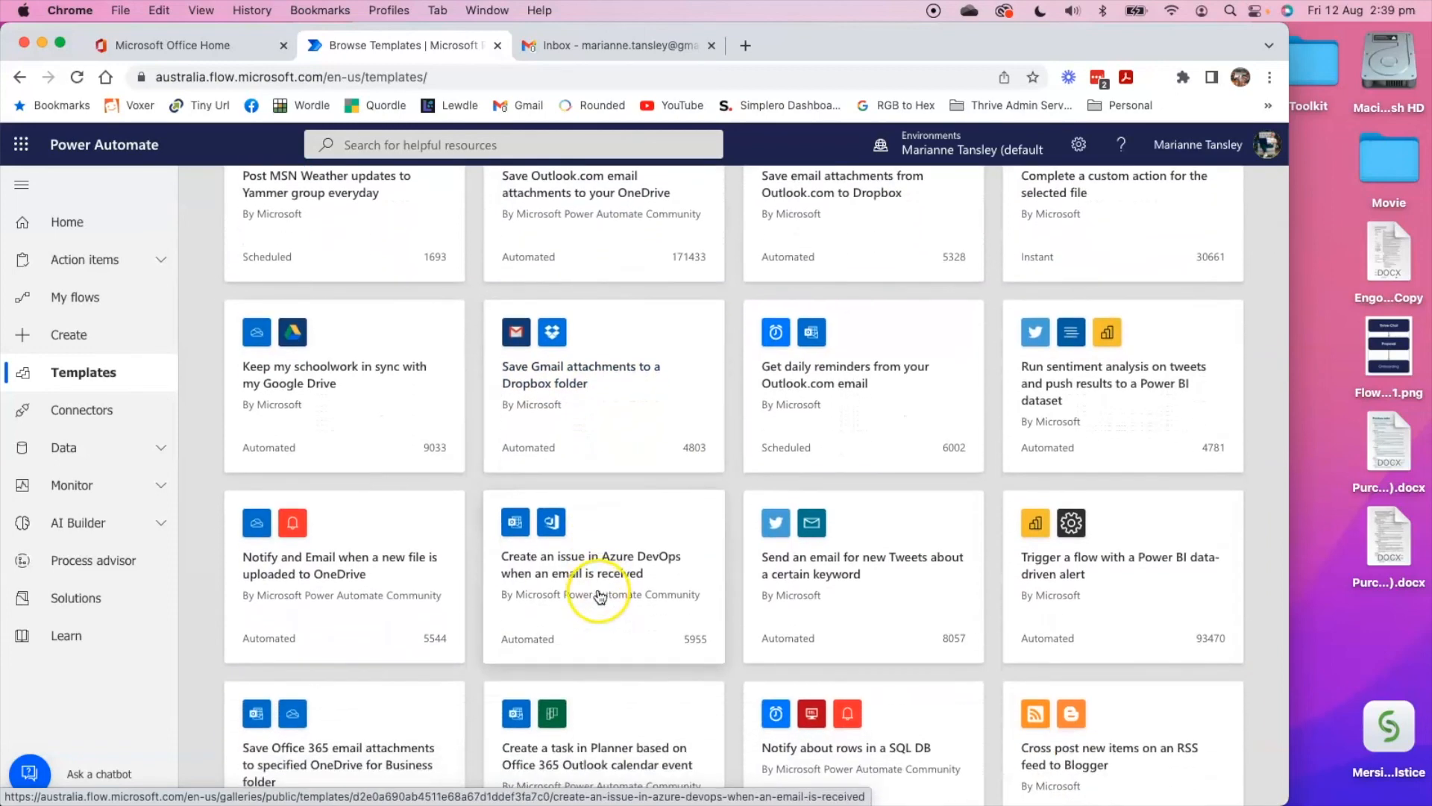
scroll(598, 595, "up", 5)
scroll(599, 596, "up", 1)
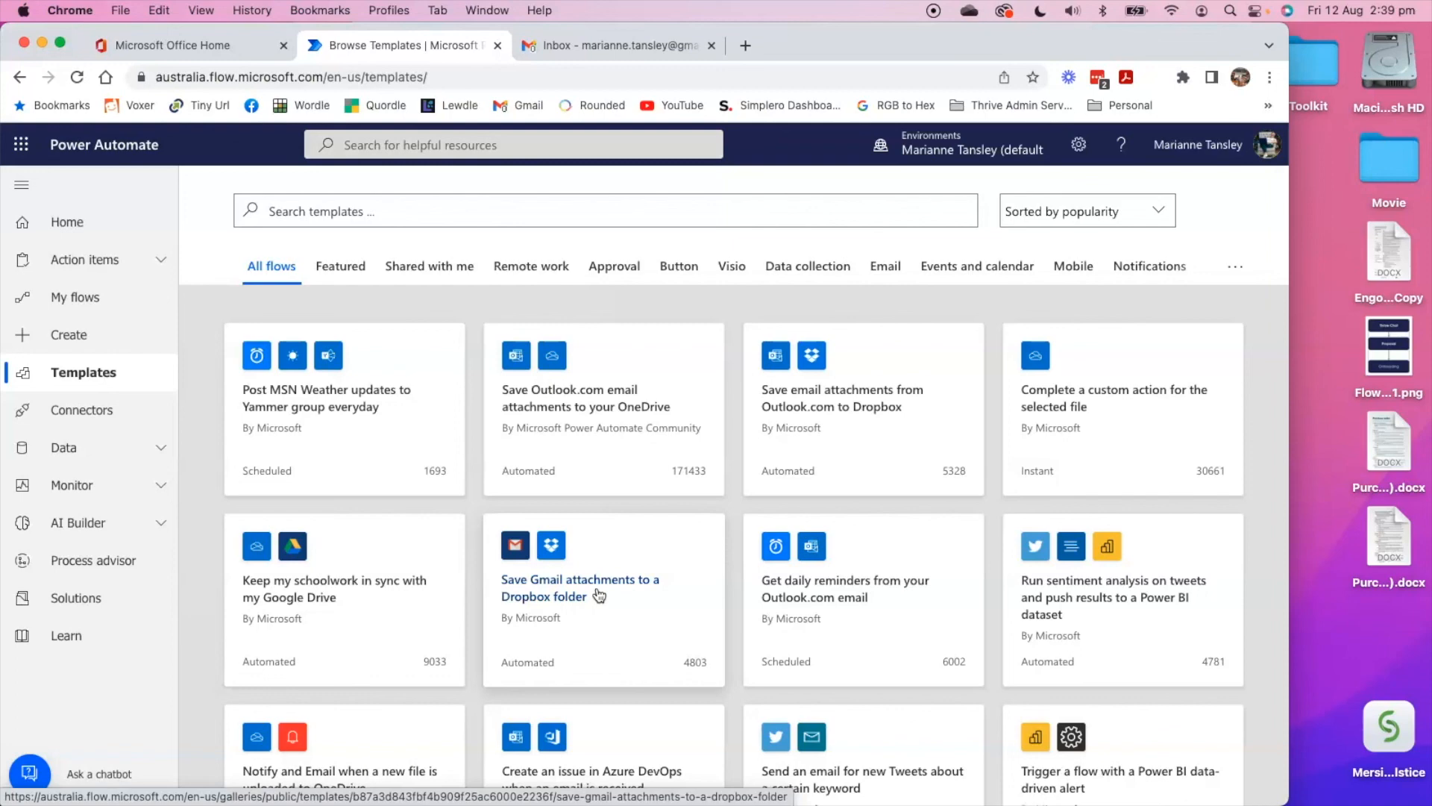
left_click(646, 544)
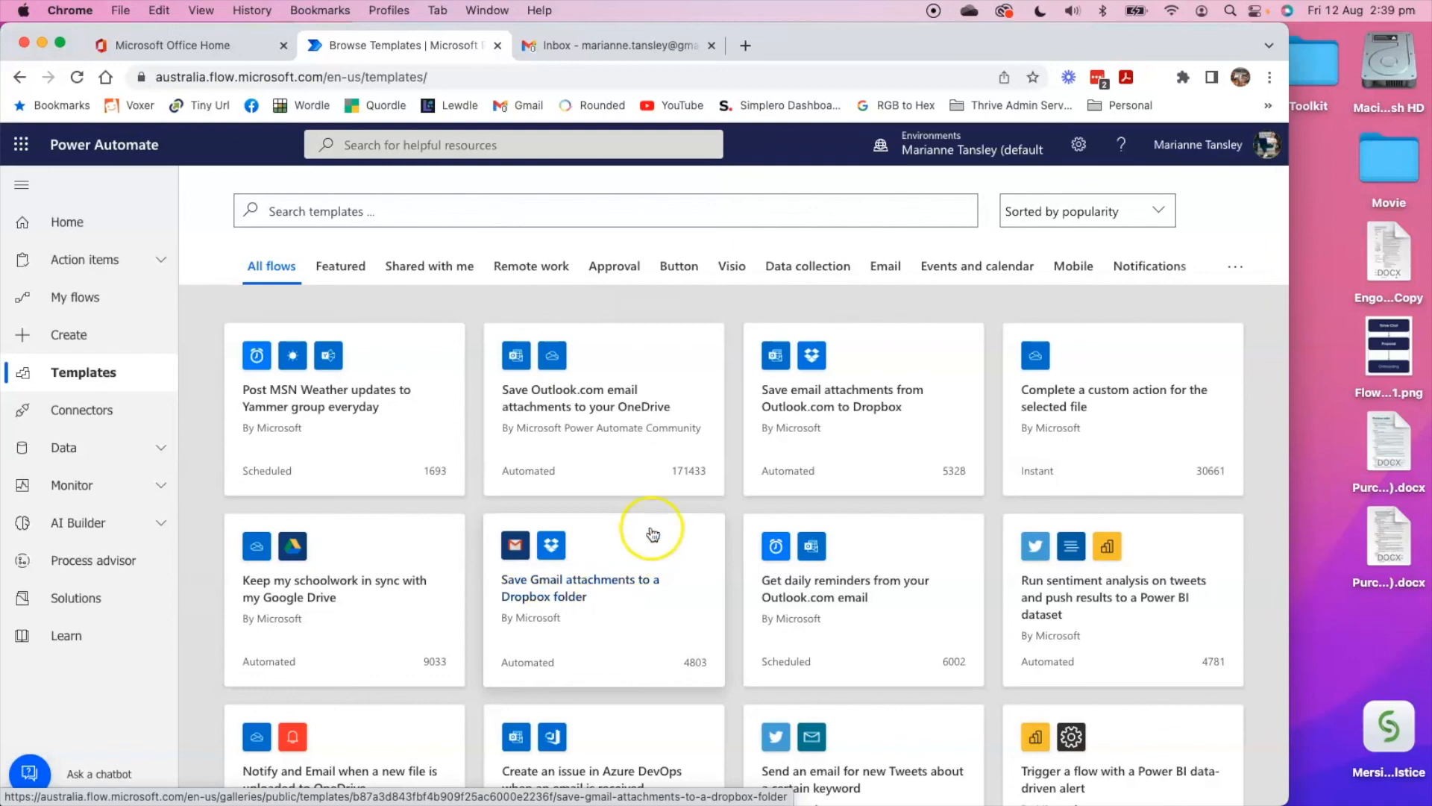